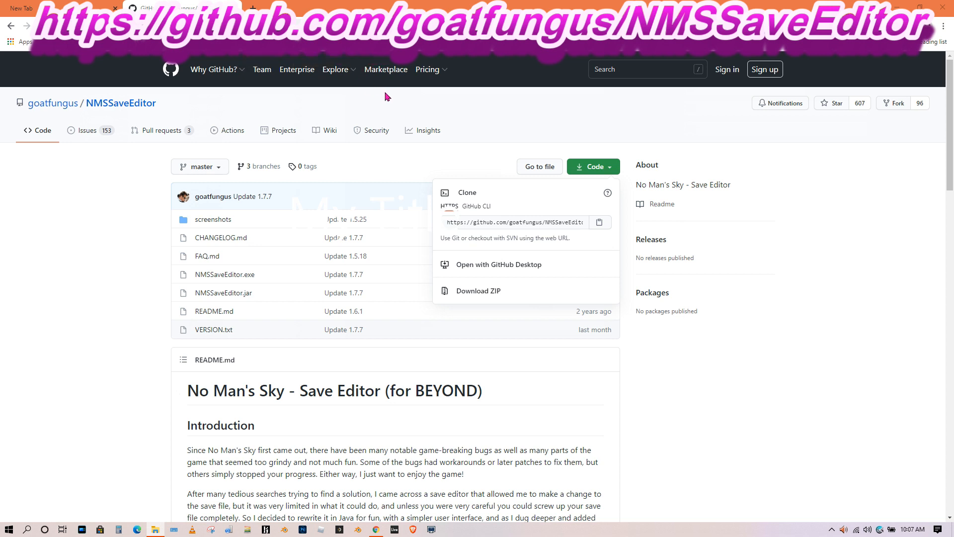
- Download the goatfungus NMSSaveEditor repository from GitHub as a ZIP
click(440, 105)
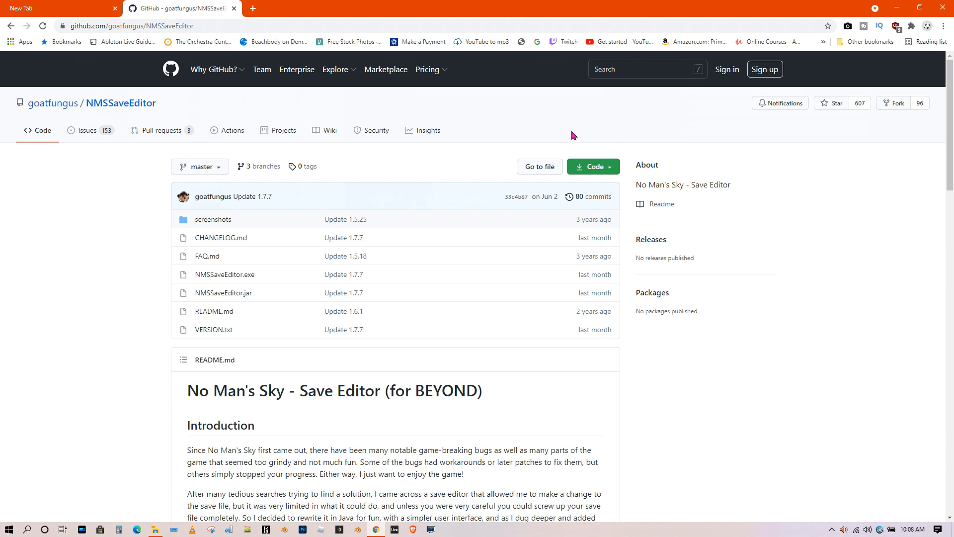
click(594, 171)
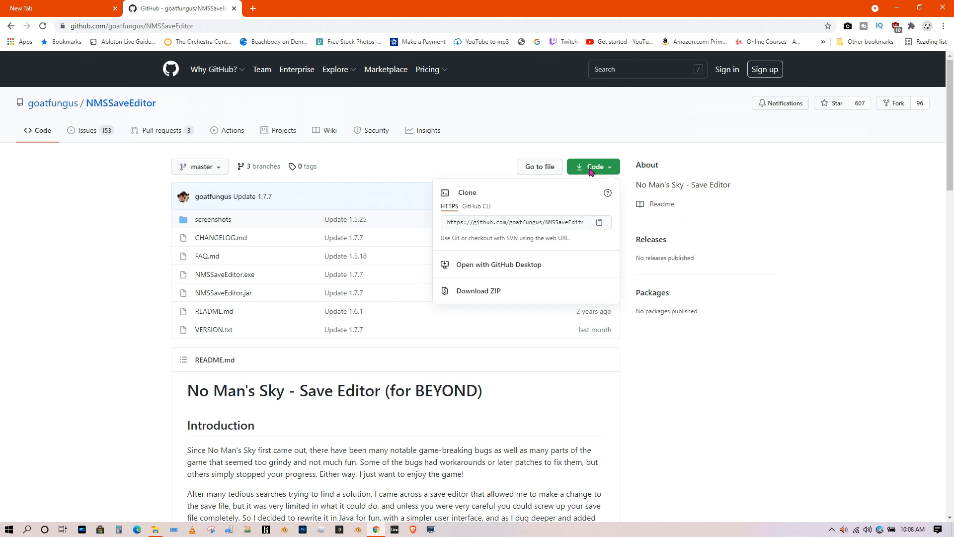
click(486, 291)
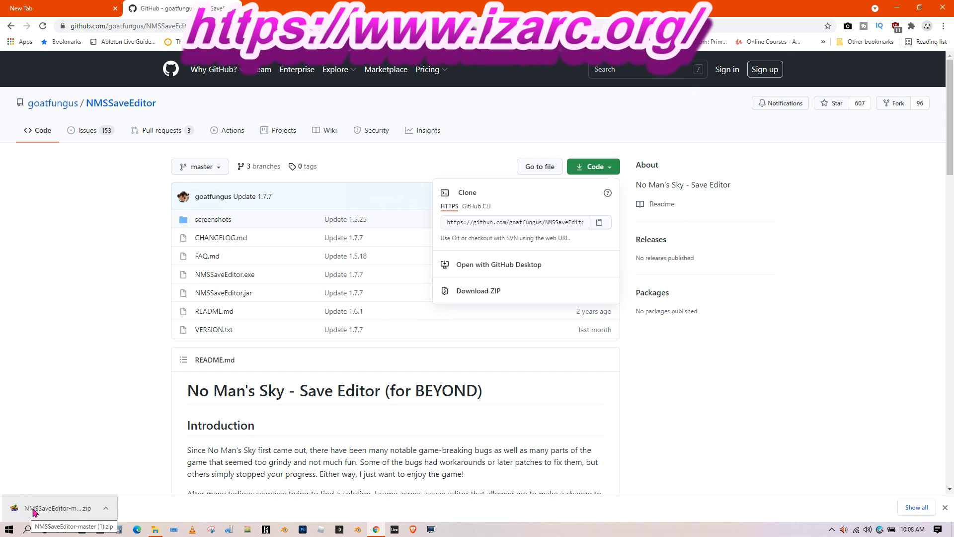
- Inspect the NMSSaveEditor-master folder inside the downloaded ZIP in IZArc, then close the archive and the browser
click(34, 512)
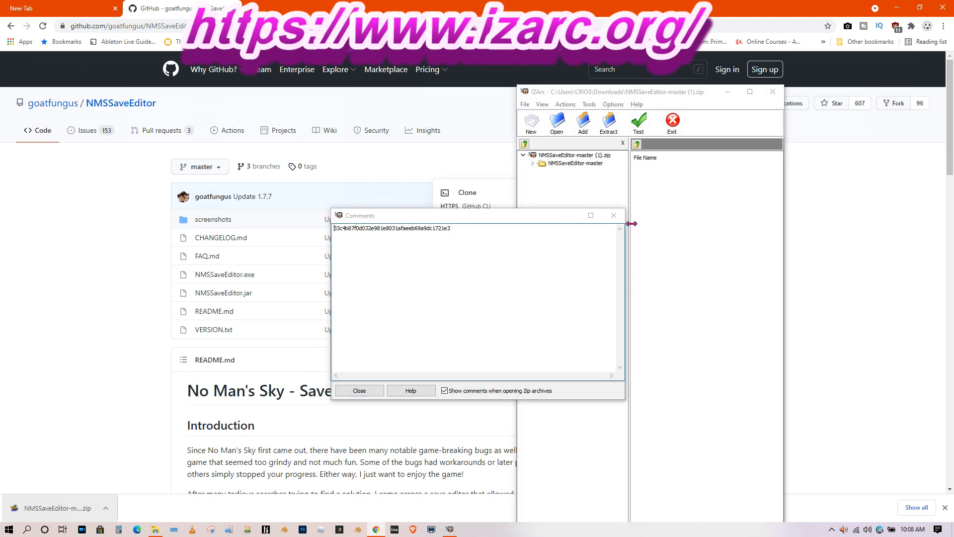
click(614, 216)
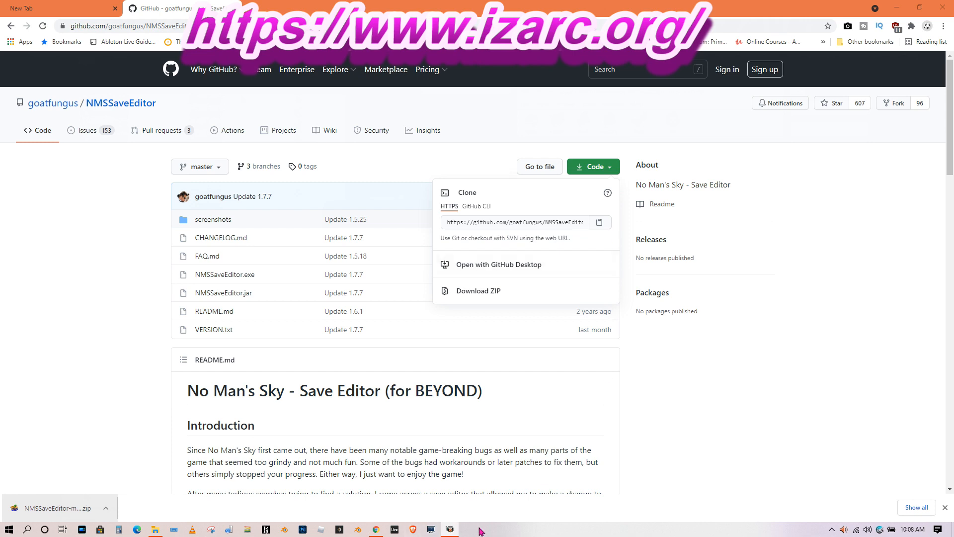
click(451, 531)
click(451, 531)
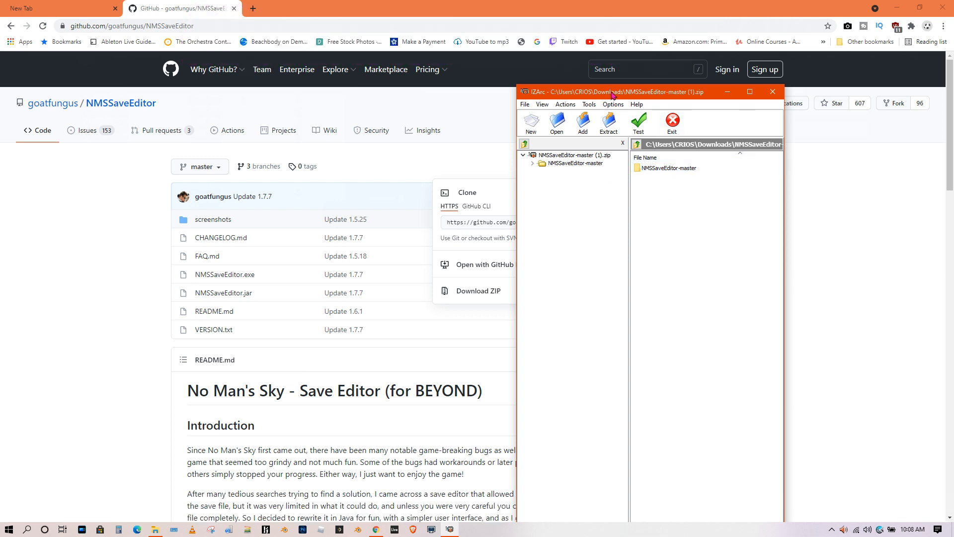
click(649, 169)
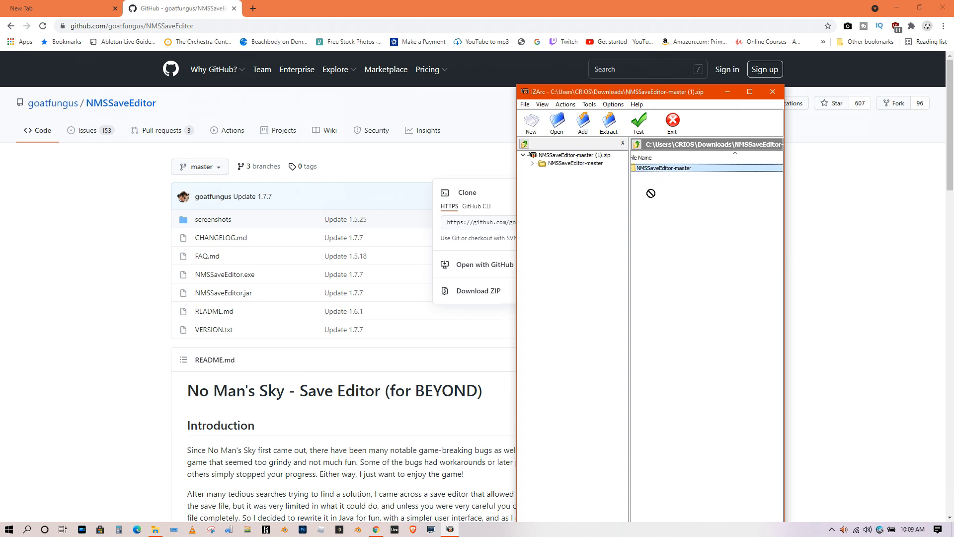
click(773, 91)
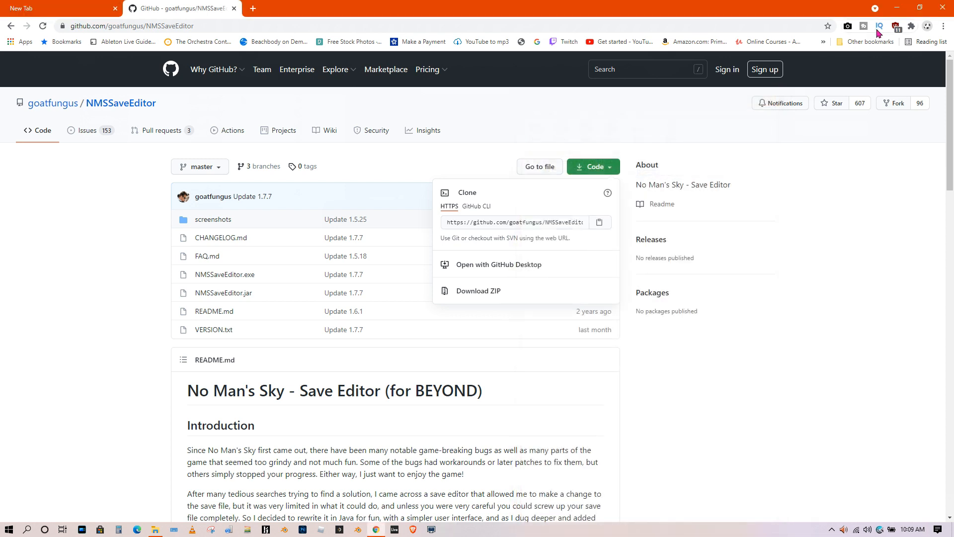
click(945, 6)
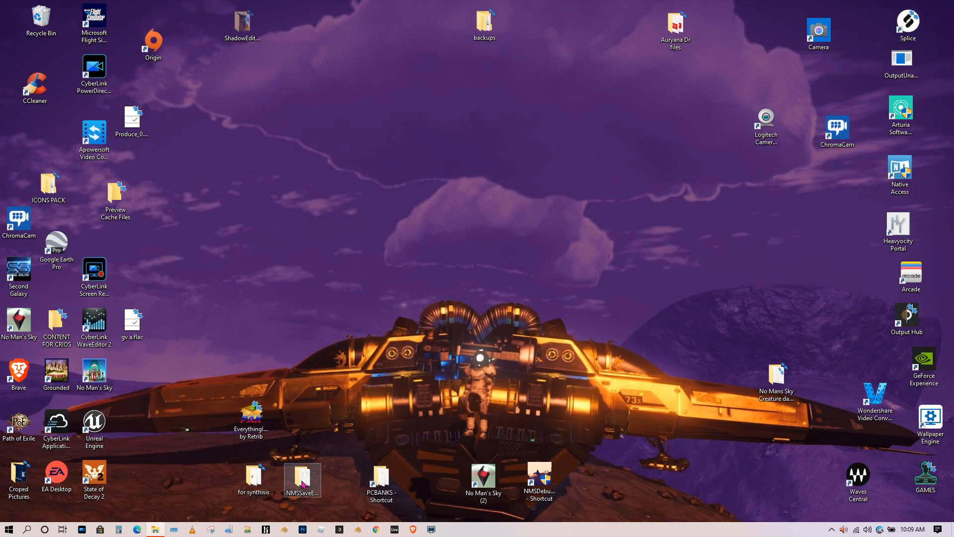
- Move the NMSSaveEditor-master folder beside the PCBANKS shortcut and the No Mans Sky Creature data Base folder into the same desktop row
drag(303, 485, 346, 483)
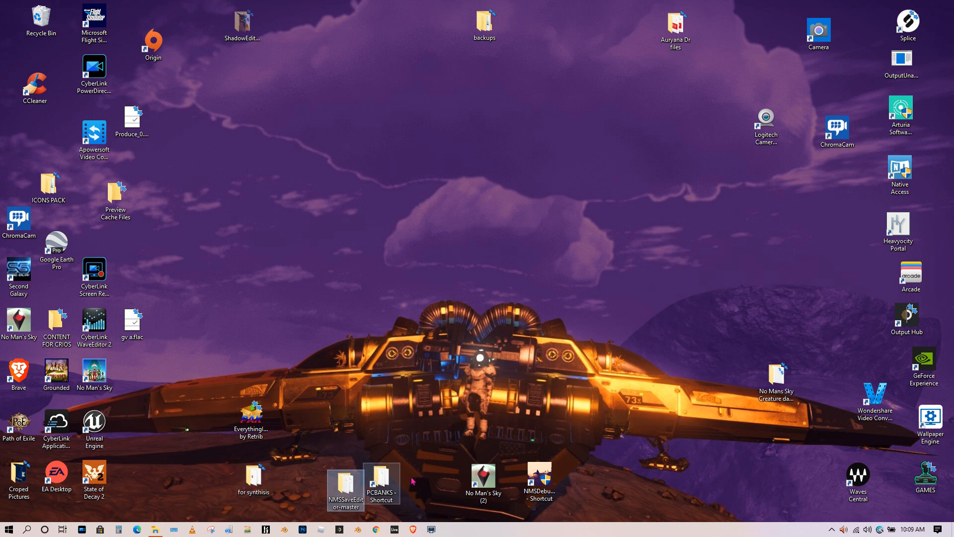
drag(776, 380, 643, 480)
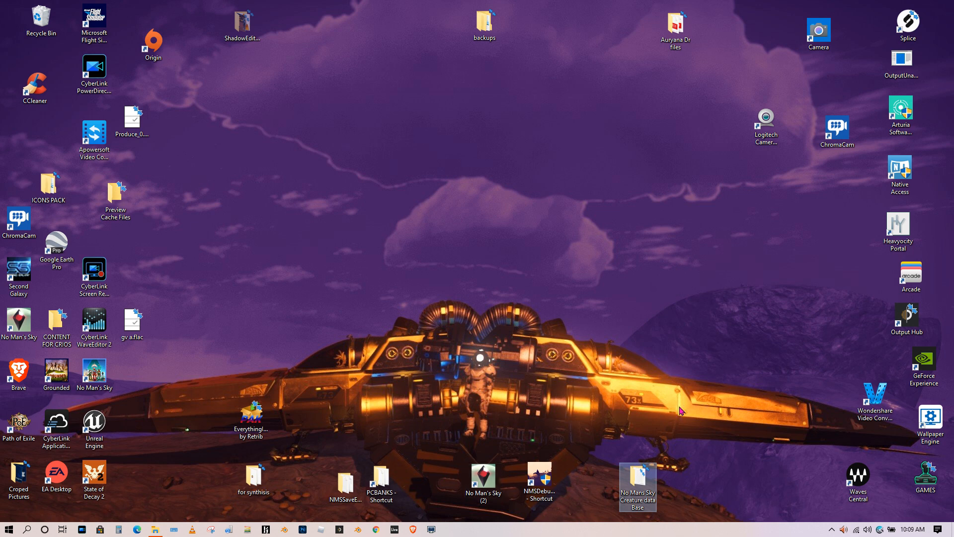
- Open the NMSSaveEditor-master desktop folder, launch the NMSSaveEditor executable JAR file and close the editor again
click(344, 485)
double_click(351, 488)
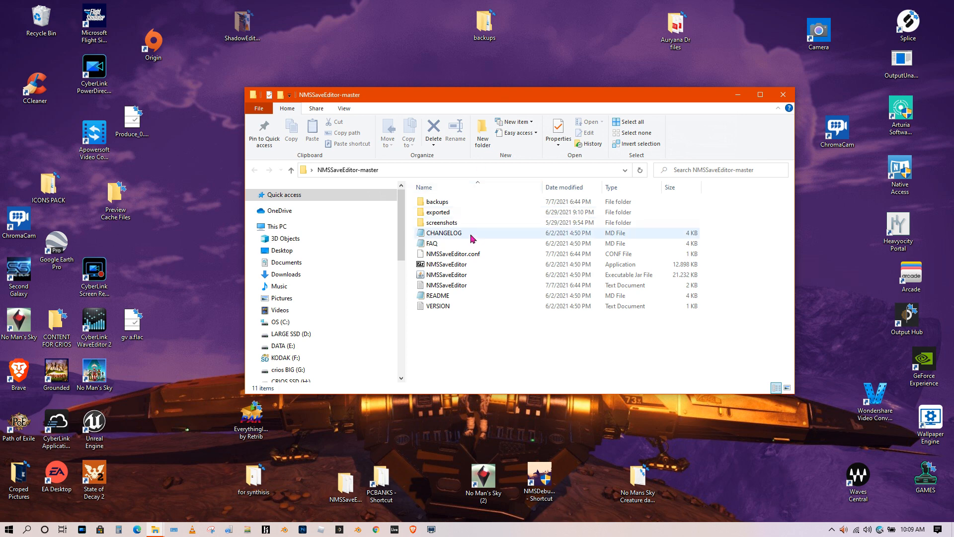
click(446, 279)
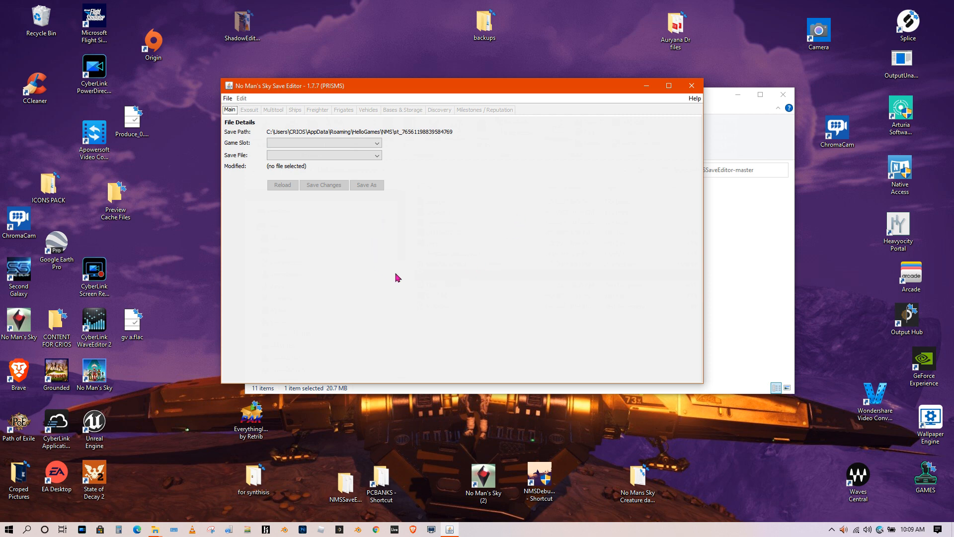
click(693, 86)
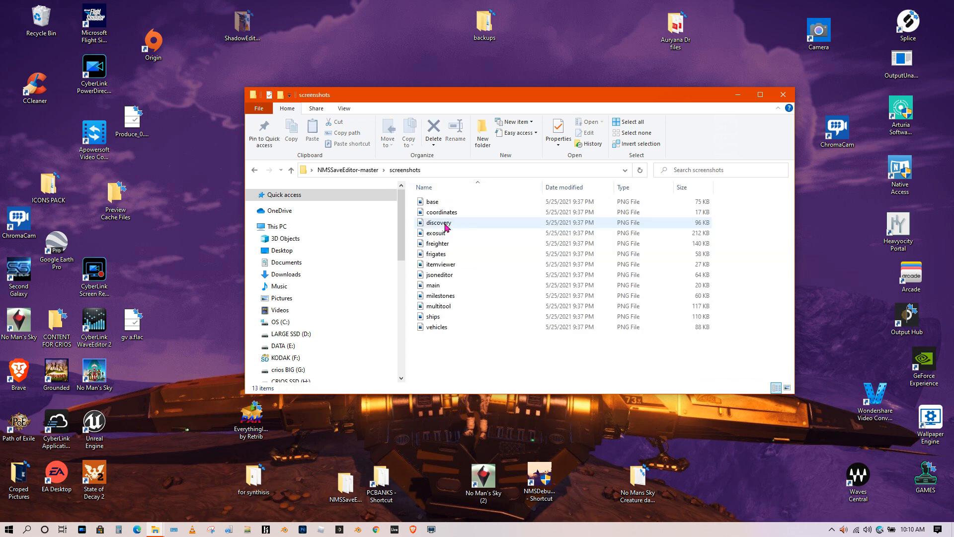
- Look through the images in the screenshots folder as extra large icons and return to the NMSSaveEditor-master folder
key(alt+Left)
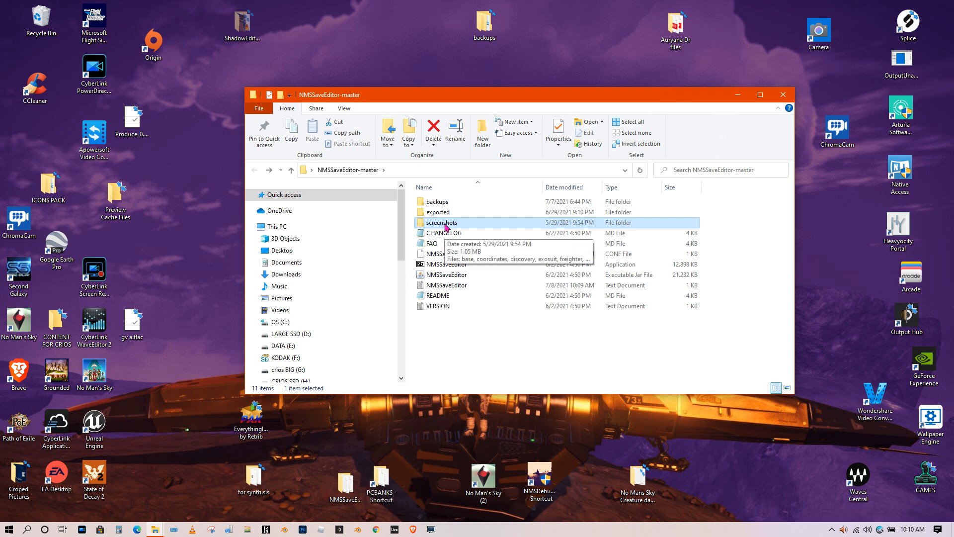
double_click(442, 223)
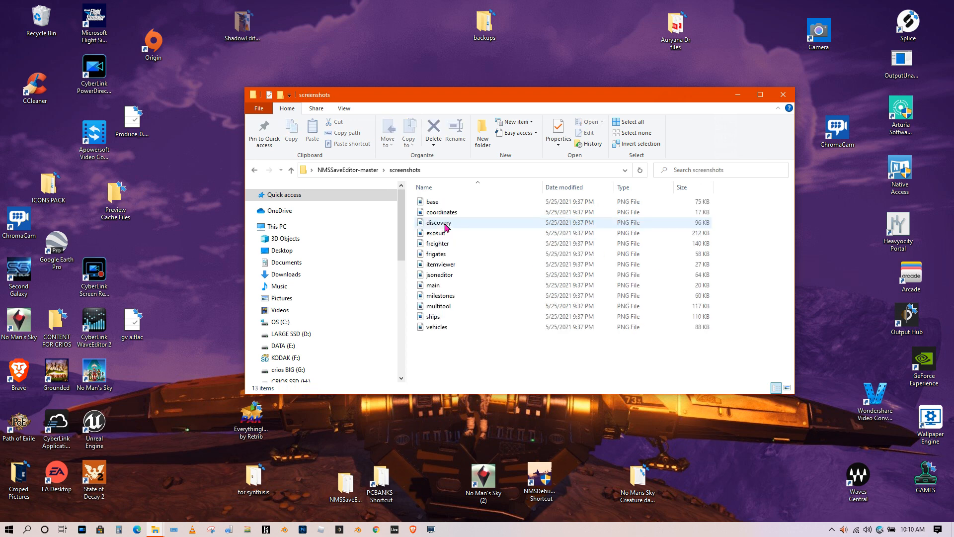
click(344, 108)
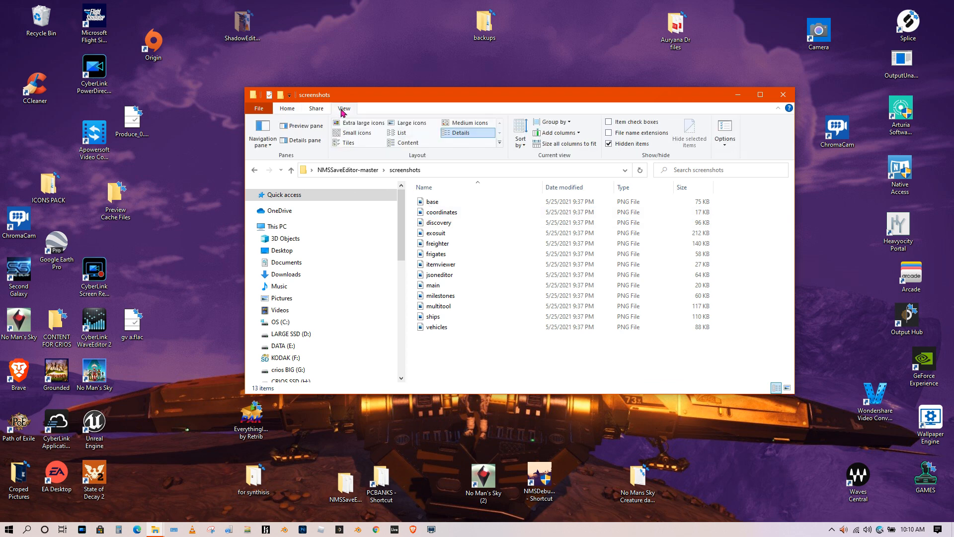
click(351, 124)
scroll(569, 357, down, 5)
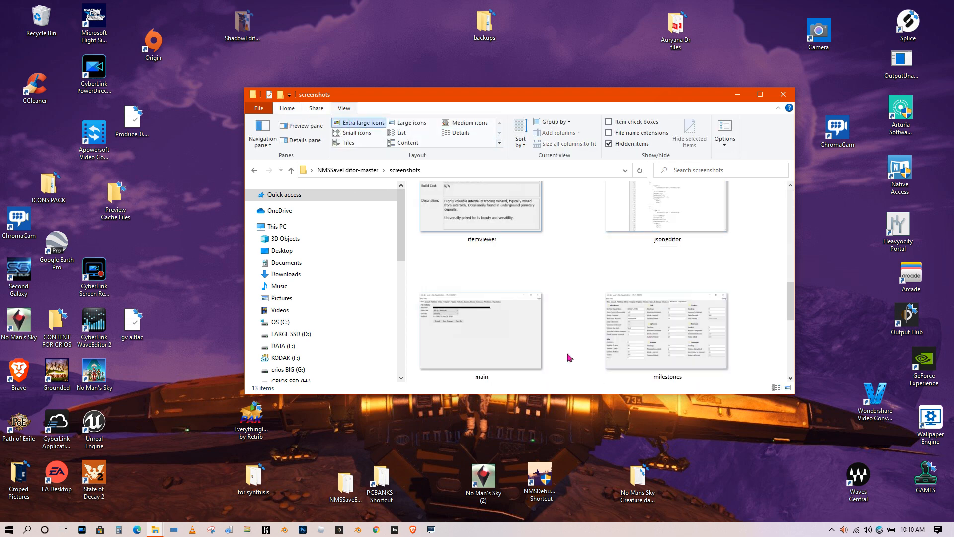
scroll(570, 357, up, 5)
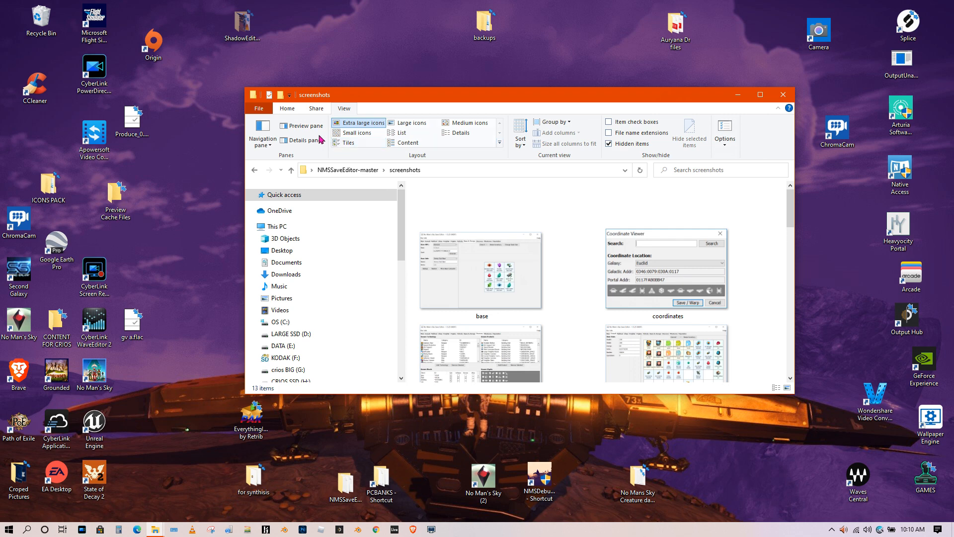
click(286, 109)
key(BackSpace)
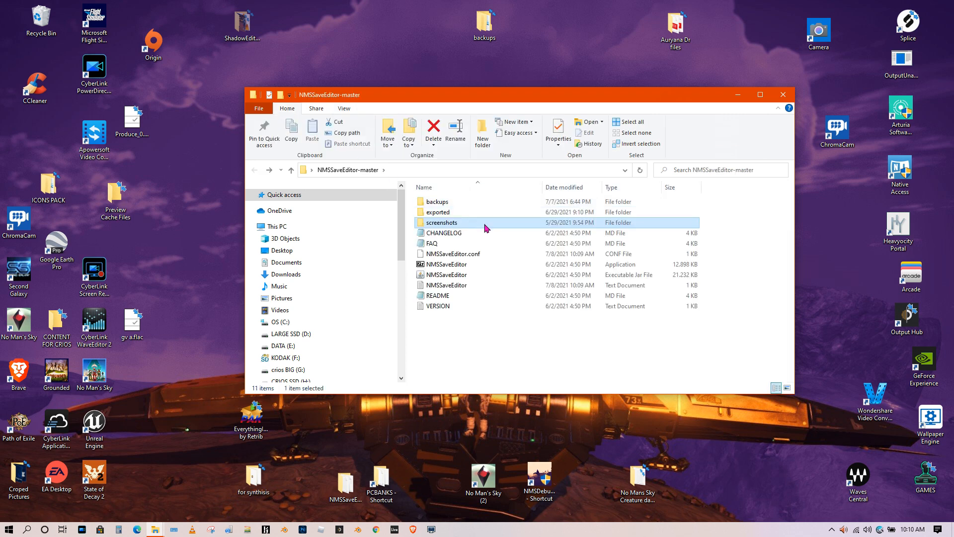
- Examine the contents of the exported and backups folders and return to the NMSSaveEditor-master folder
mouse_move(444, 217)
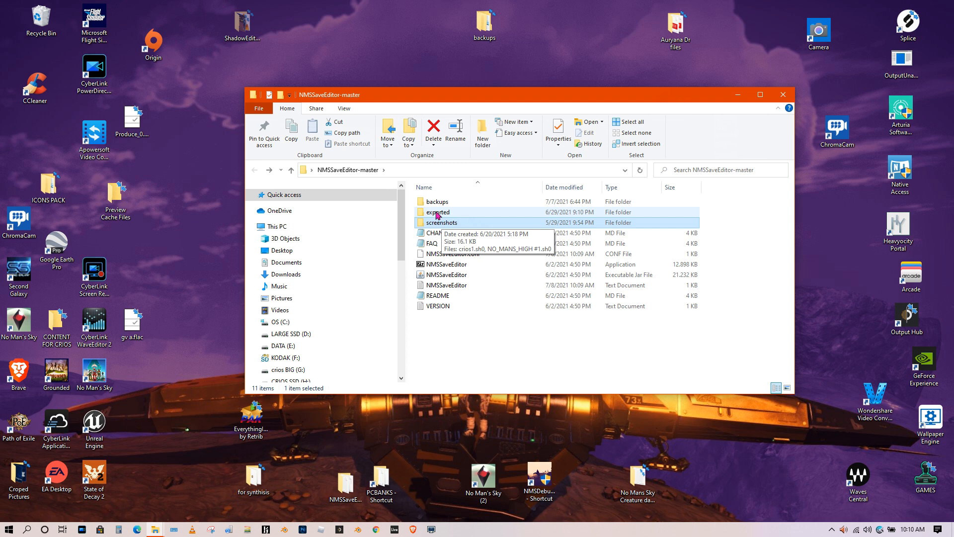
double_click(438, 213)
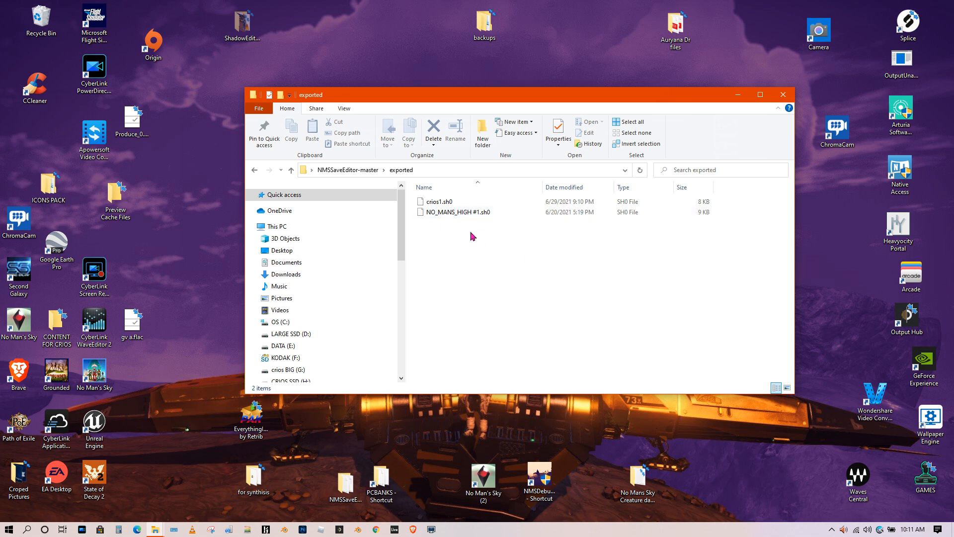
key(alt+Left)
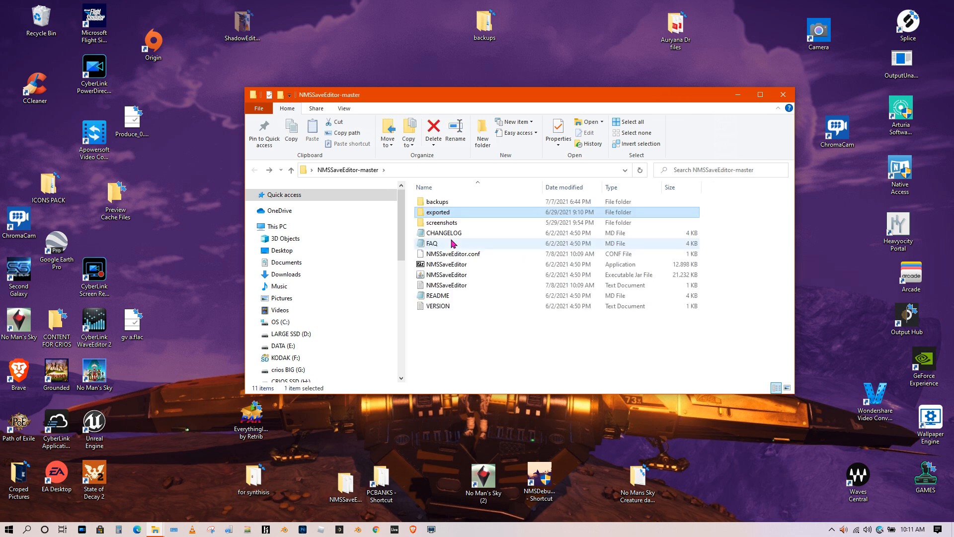
double_click(437, 202)
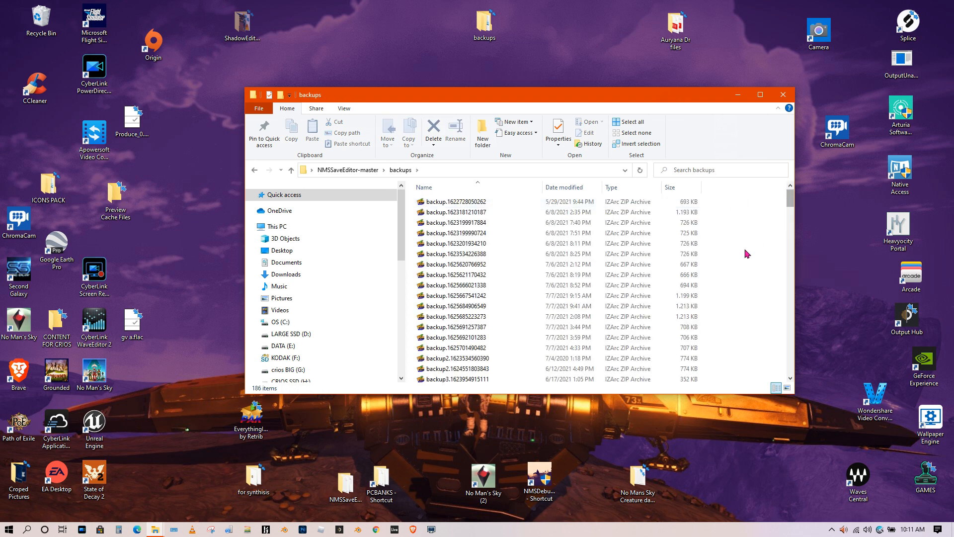
mouse_move(791, 202)
mouse_down()
mouse_move(784, 390)
mouse_move(784, 201)
mouse_move(773, 199)
mouse_up()
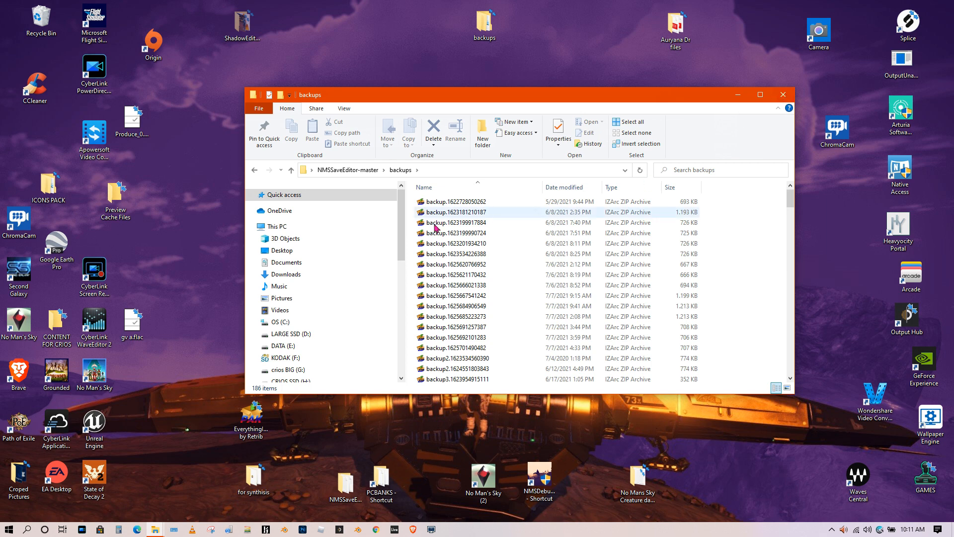
key(alt+Left)
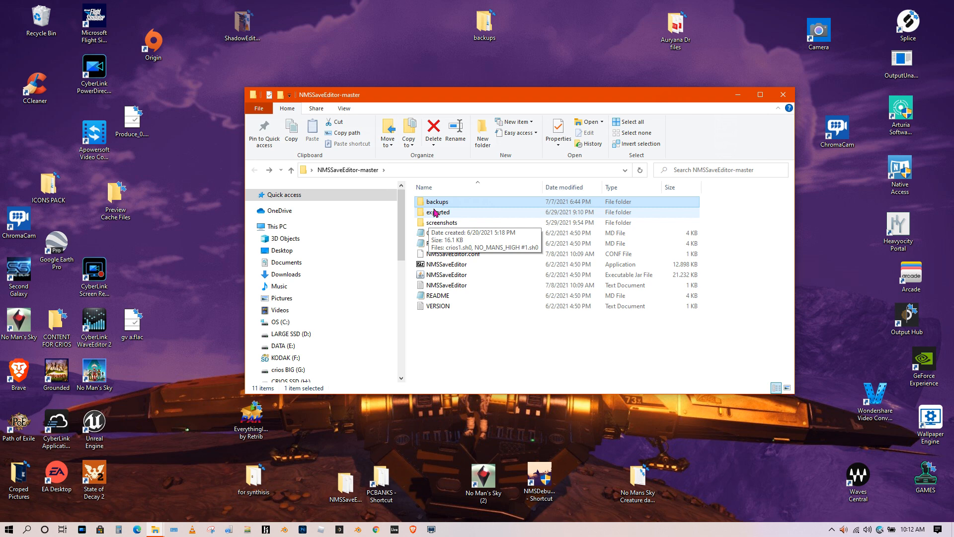
- Launch the save editor from the NMSSaveEditor executable JAR file and move its window slightly down
click(459, 277)
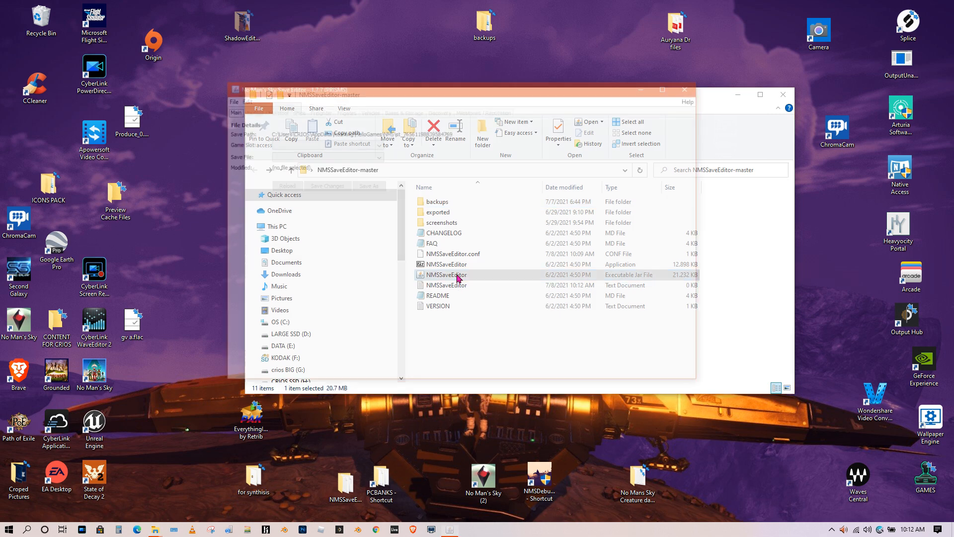
drag(469, 88, 481, 106)
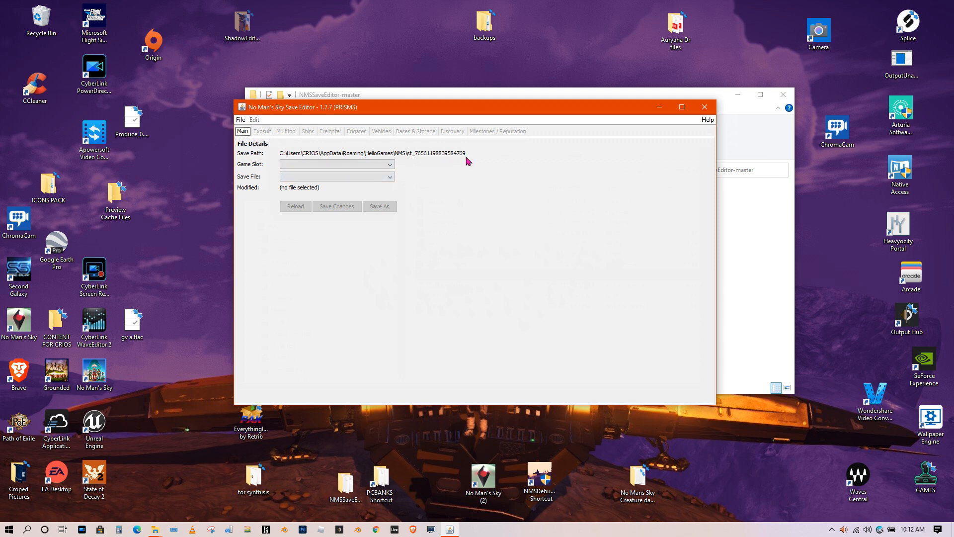
- Examine the save files and the parent NMS folder in the Choose Save Path dialog, and close it without choosing a path
click(241, 120)
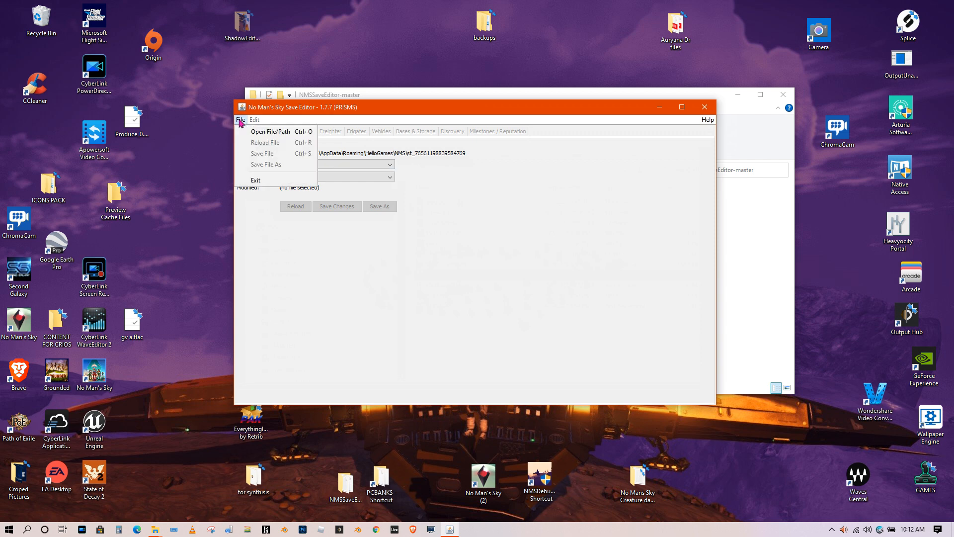
click(241, 120)
click(241, 122)
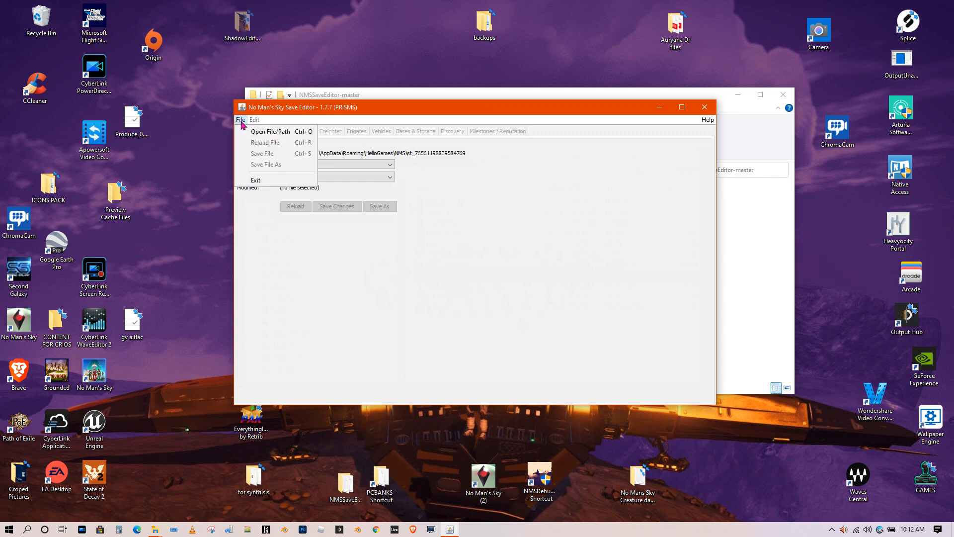
click(262, 135)
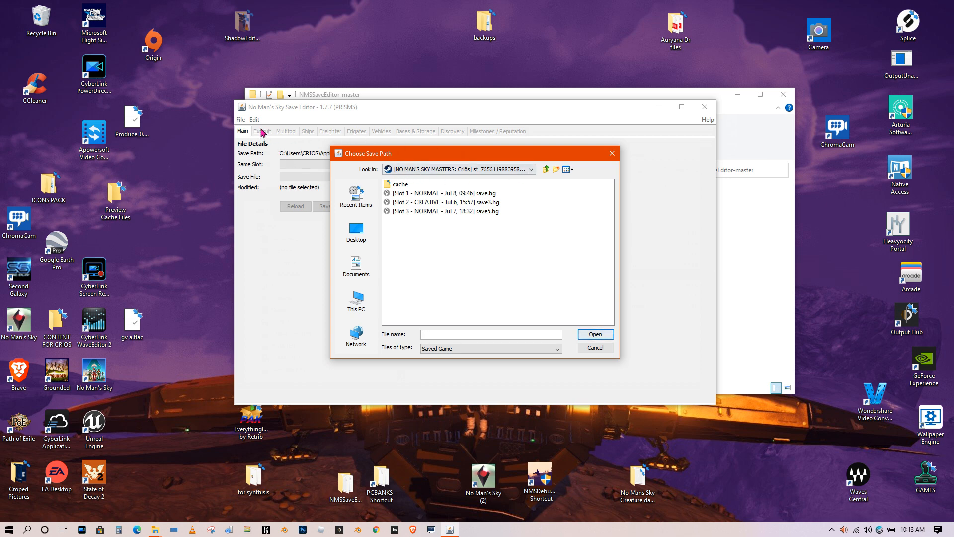
click(546, 170)
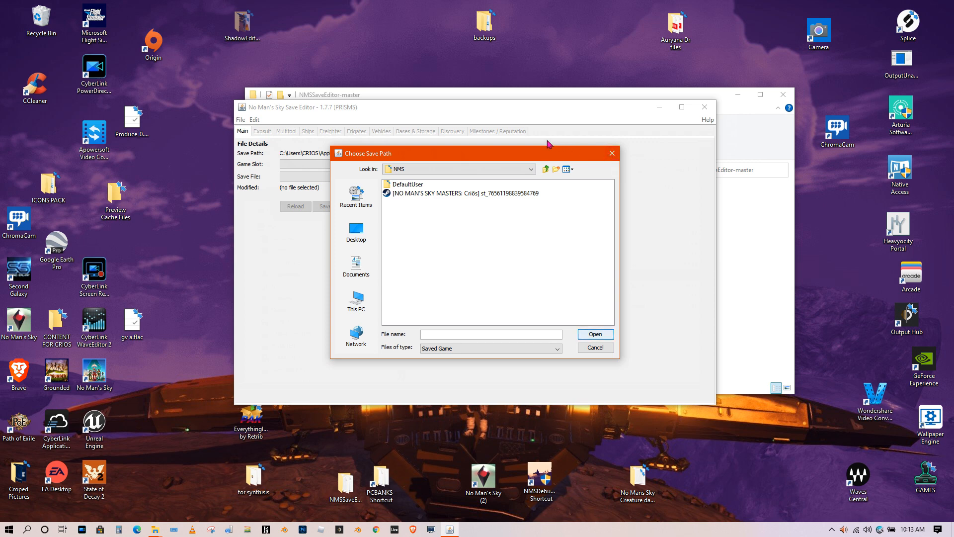
drag(494, 159, 543, 161)
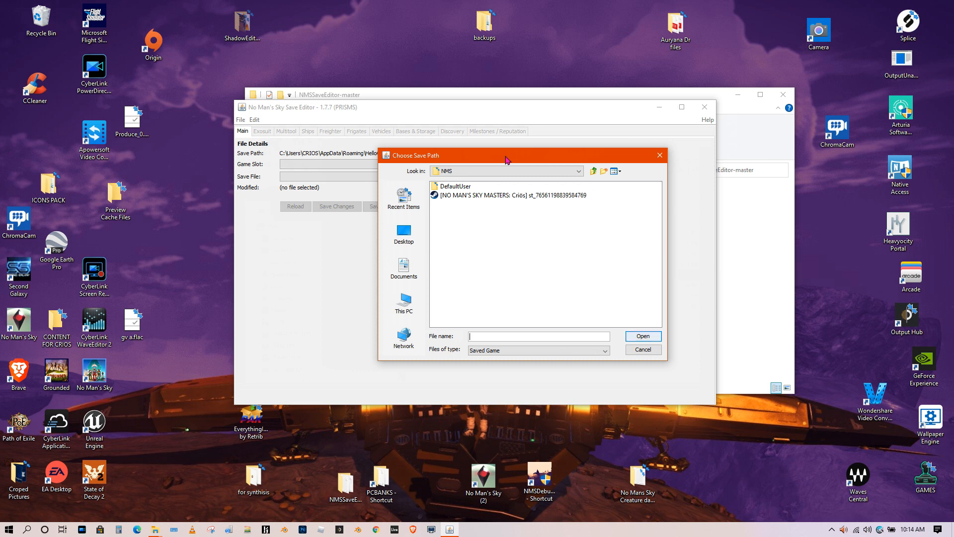
click(661, 156)
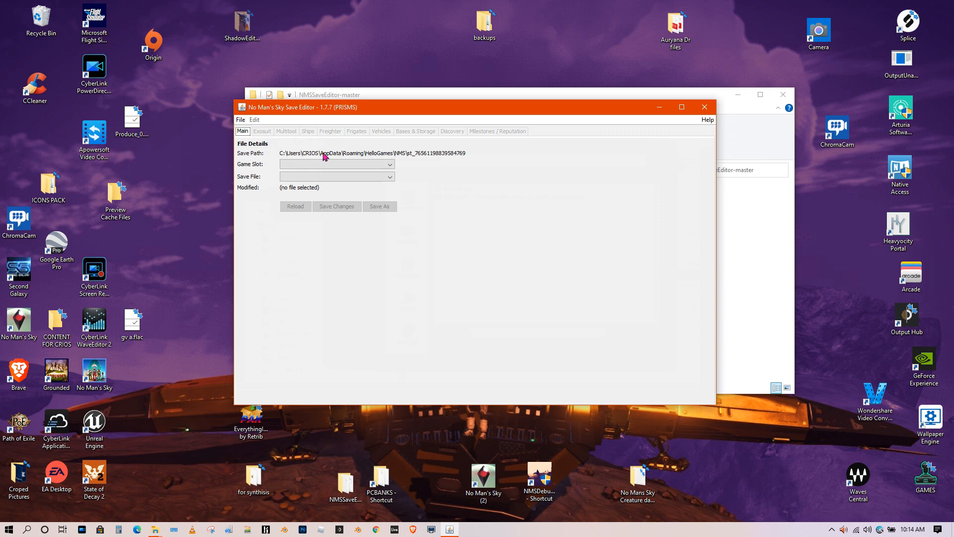
- Load Slot 3 - NORMAL and save its backup5.1625697352318.zip file as the current save
click(376, 165)
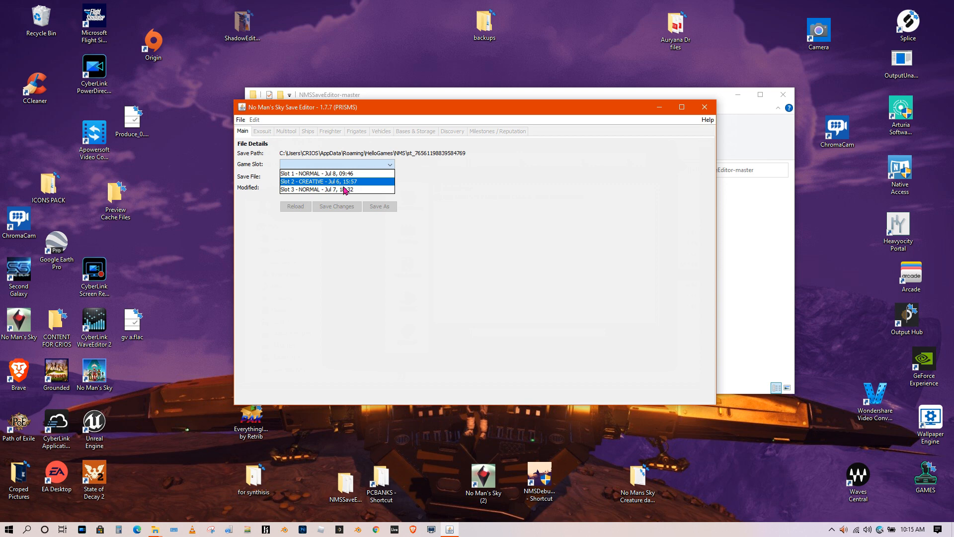
click(312, 190)
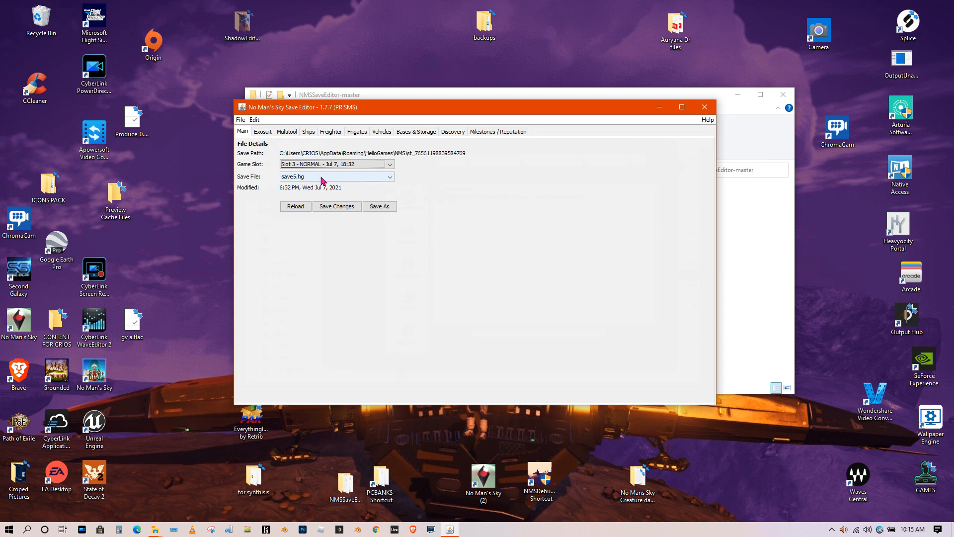
click(351, 180)
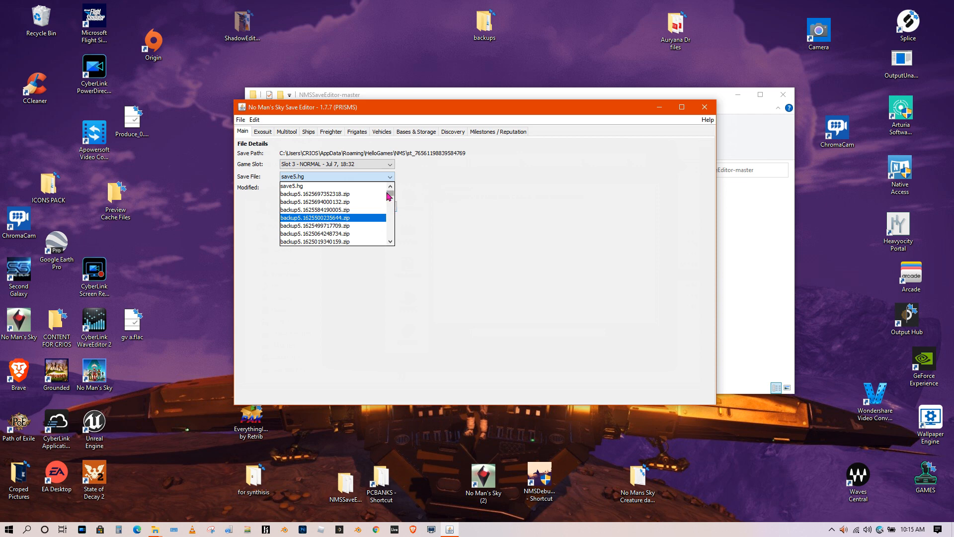
mouse_move(392, 198)
mouse_down()
mouse_move(393, 245)
mouse_move(392, 193)
mouse_up()
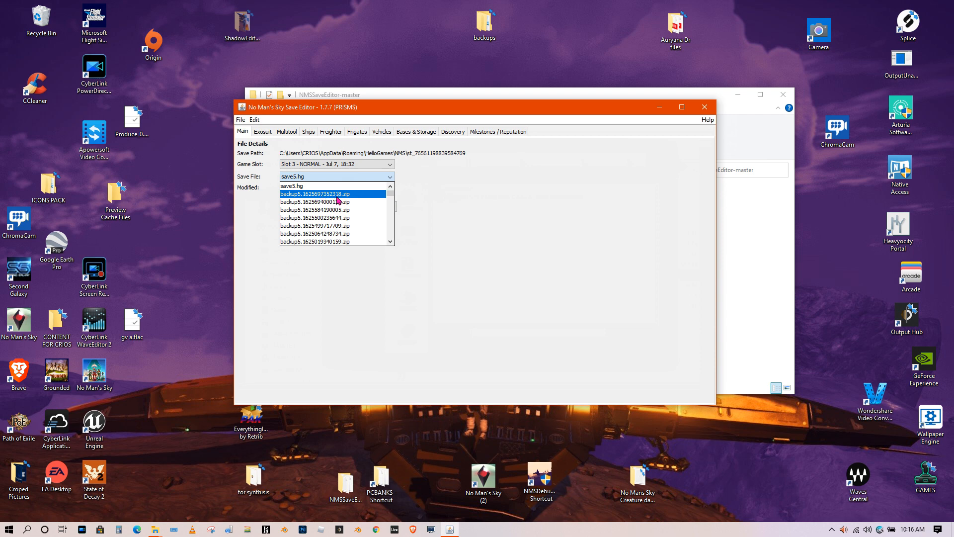
key(Escape)
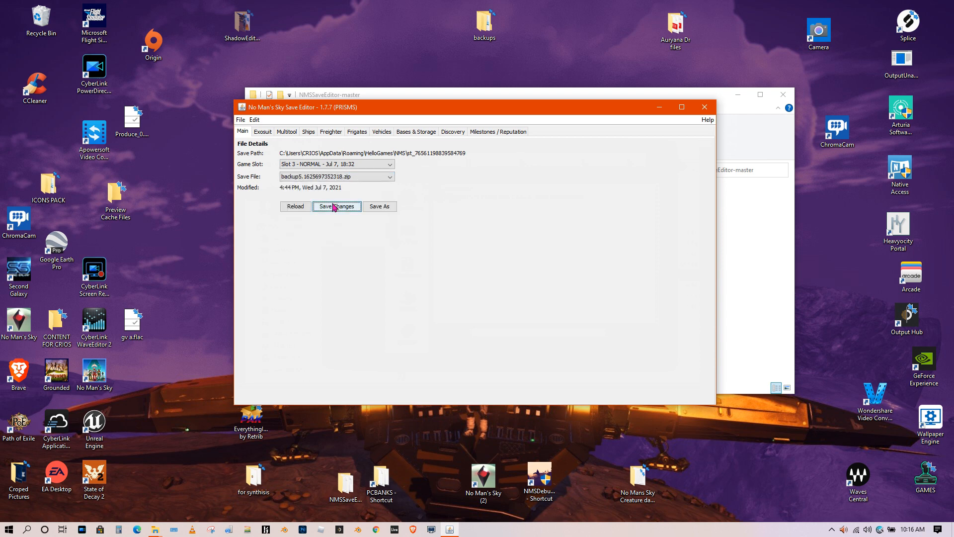
click(334, 207)
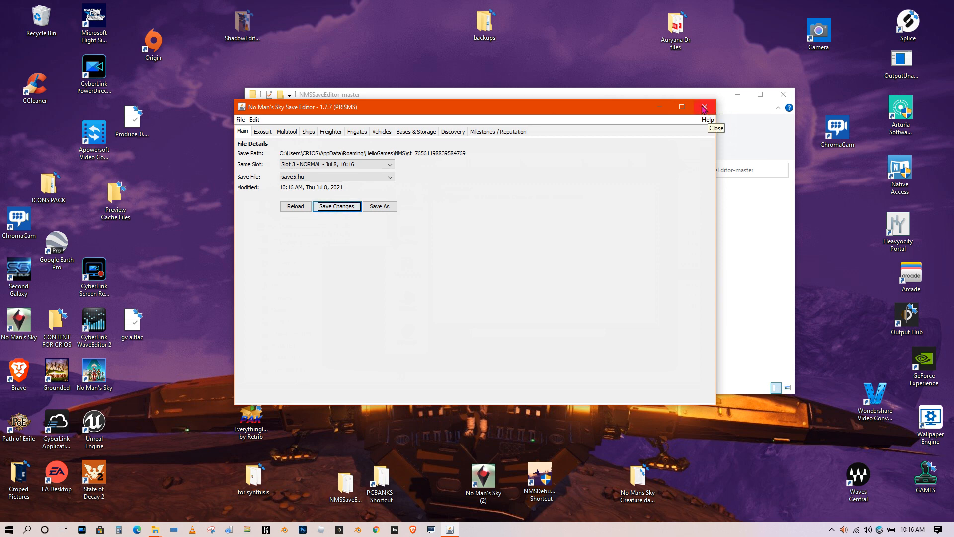
- Close the save editor, relaunch it from the NMSSaveEditor executable JAR file and load Slot 3 - NORMAL
click(707, 108)
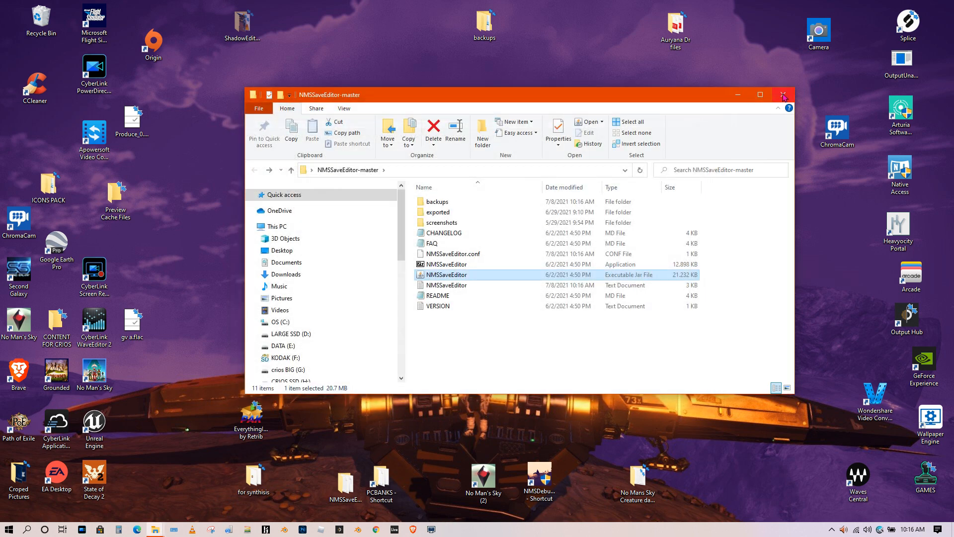
double_click(428, 276)
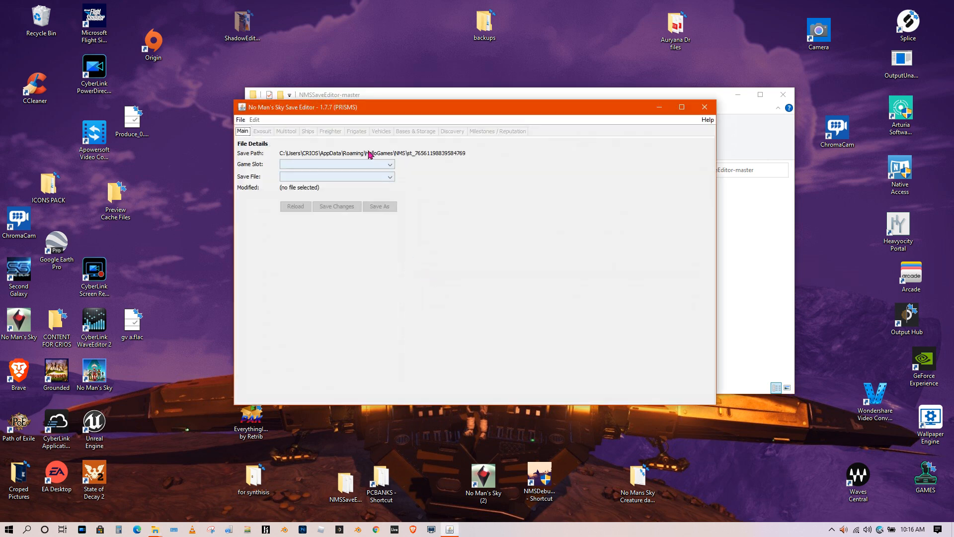
click(336, 164)
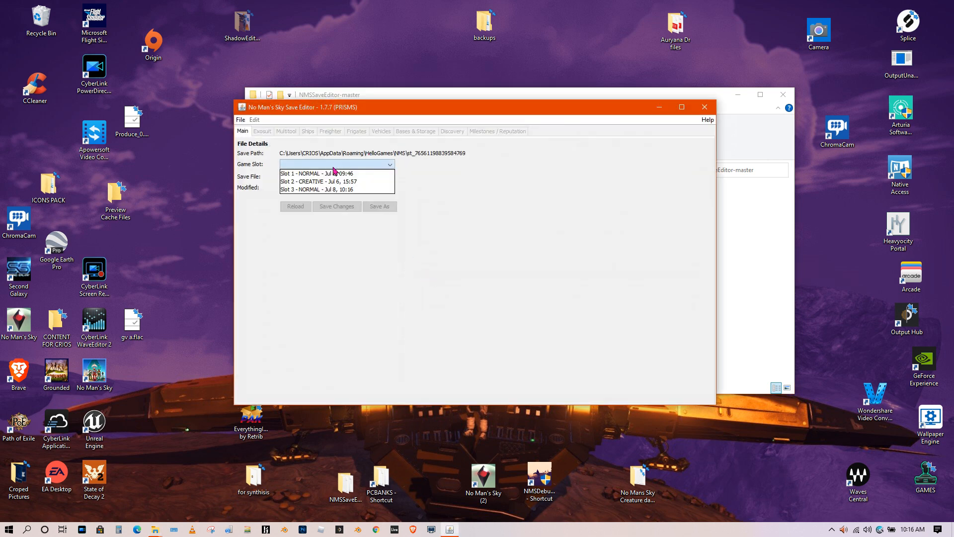
click(307, 192)
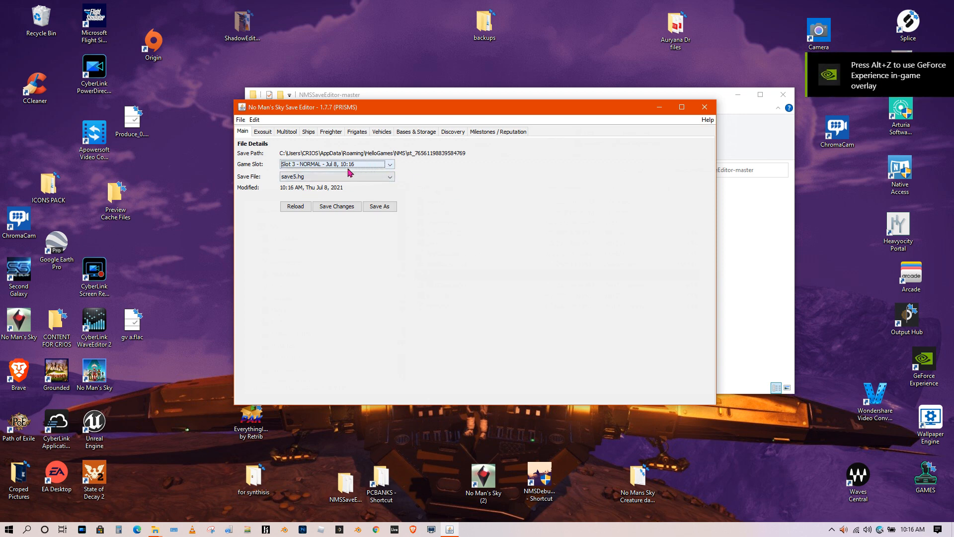
- Check the modified dates of backup5.1625584190005.zip and backup5.1623177795241.zip, and switch the save file back to save5.hg
click(332, 178)
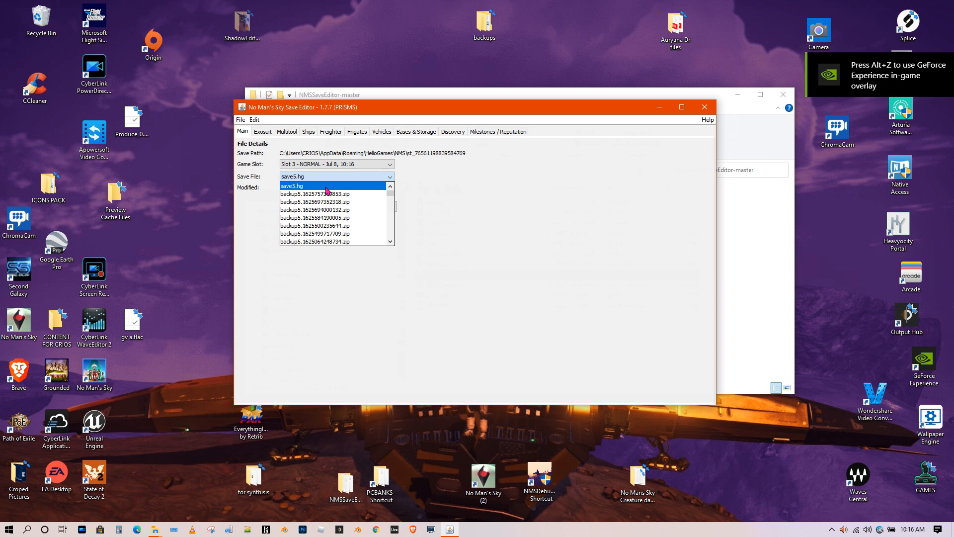
click(342, 217)
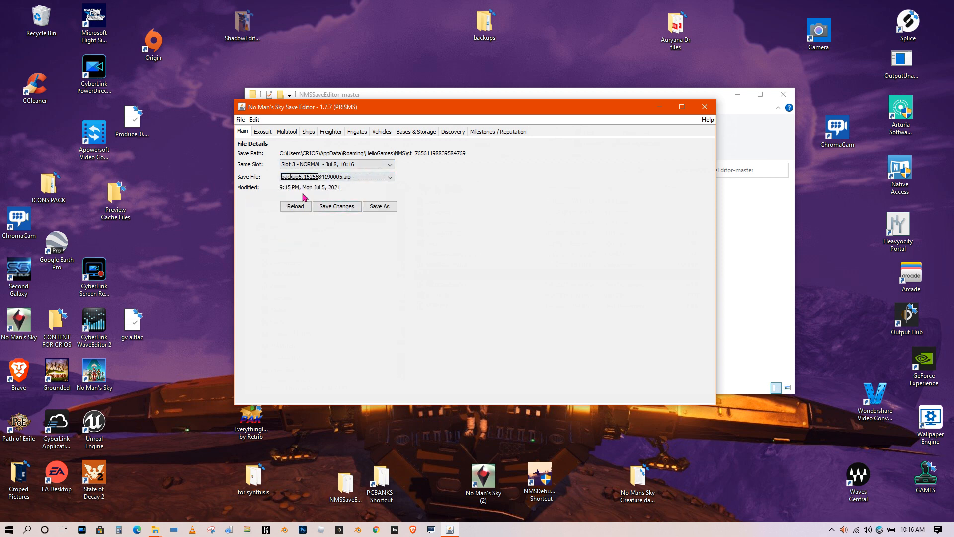
click(380, 179)
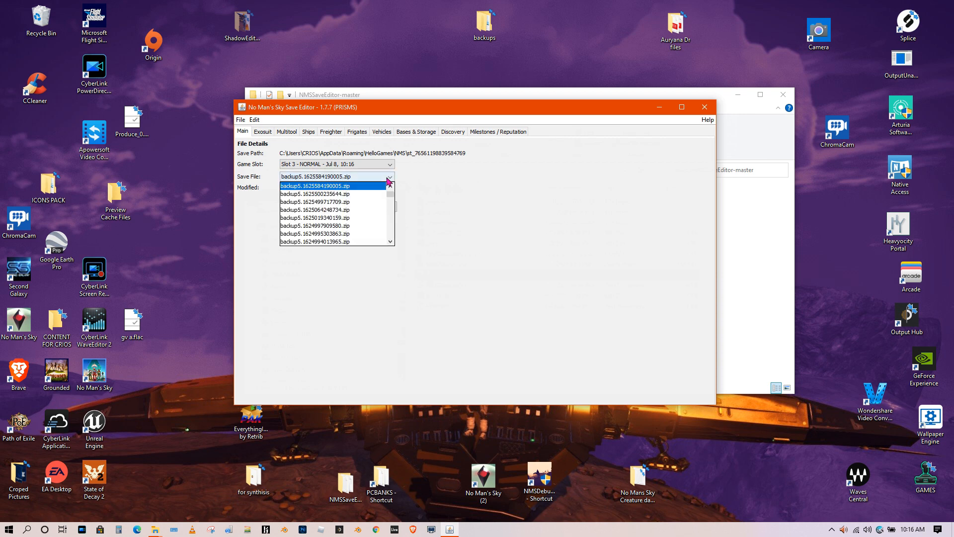
scroll(345, 215, down, 2)
scroll(390, 209, down, 3)
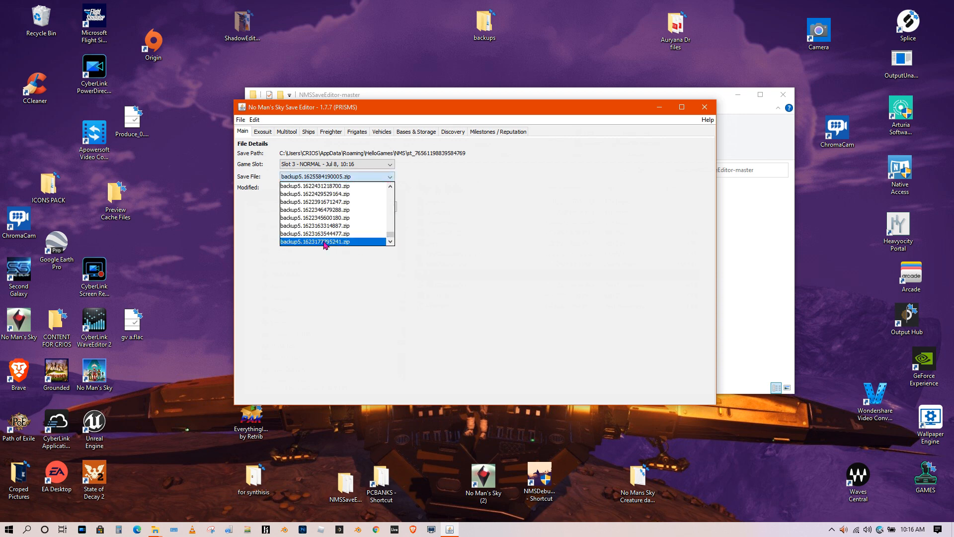
click(324, 241)
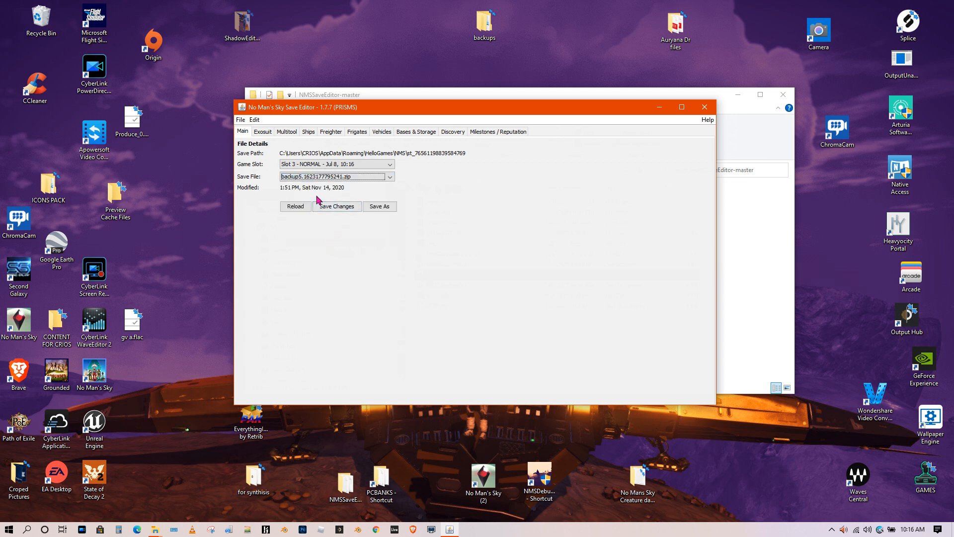
click(392, 179)
scroll(392, 193, up, 5)
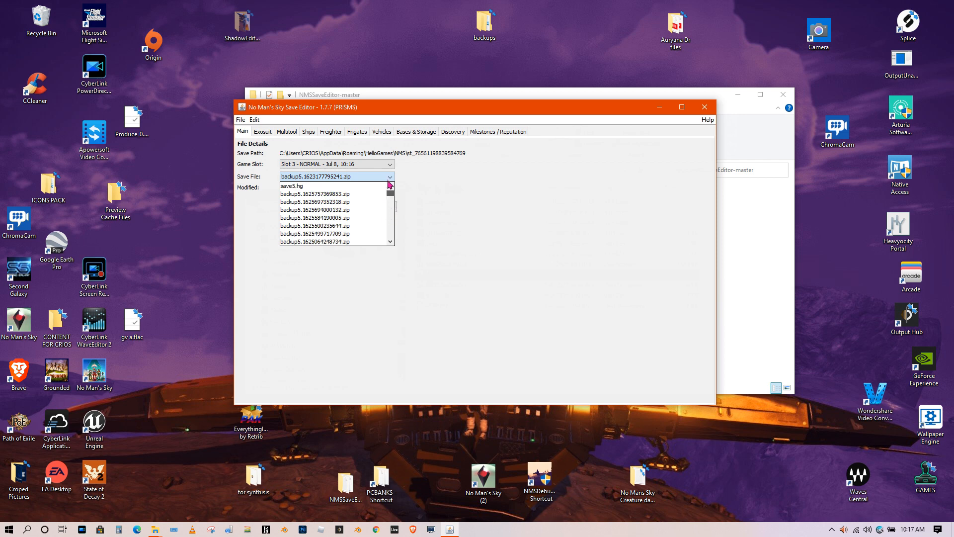
click(296, 187)
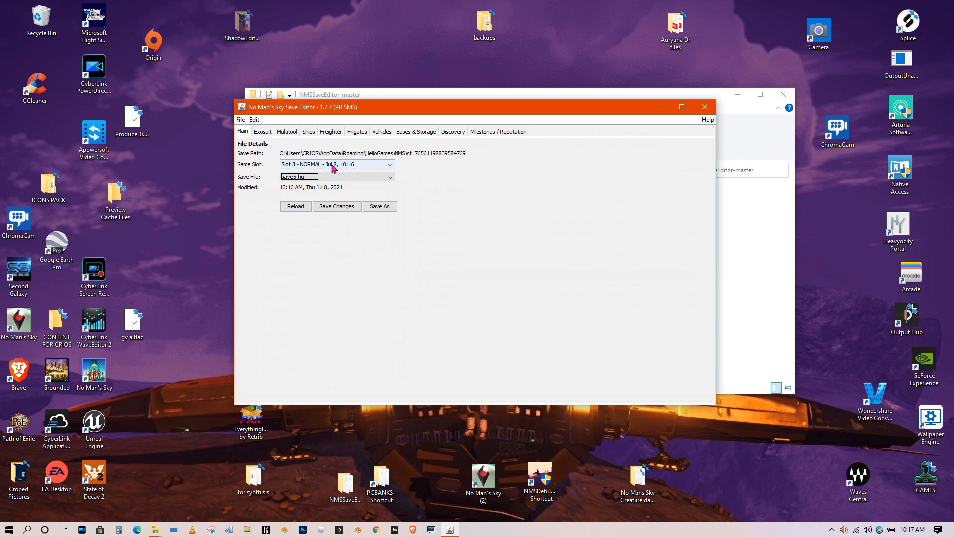
- Examine the exosuit's General, Technology and Cargo inventories, and view the cargo resize dialog without changing its dimensions
click(265, 133)
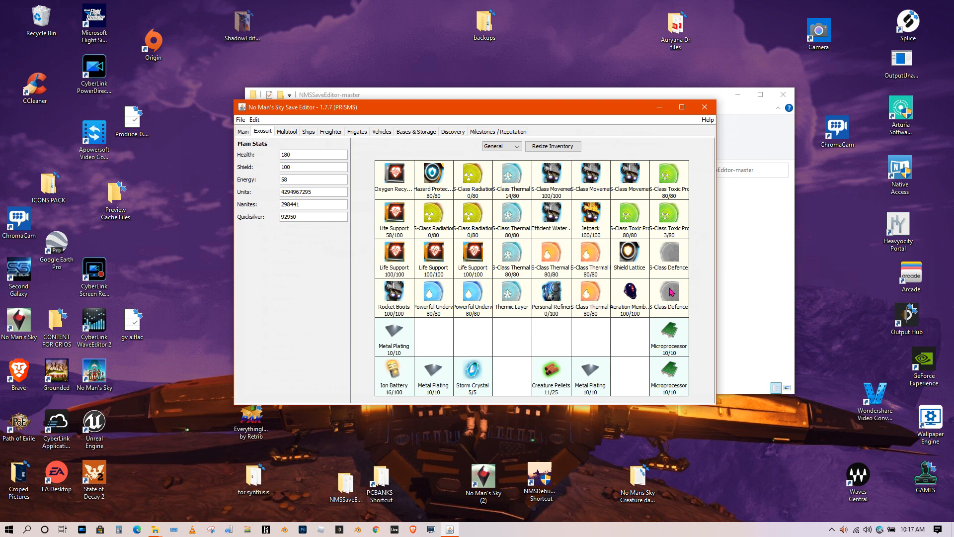
click(511, 149)
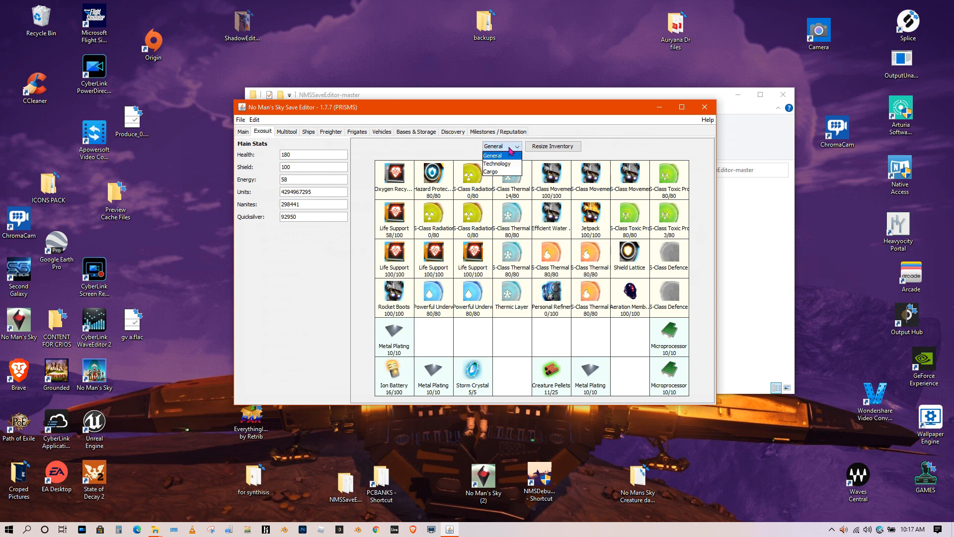
click(498, 164)
click(510, 146)
click(501, 173)
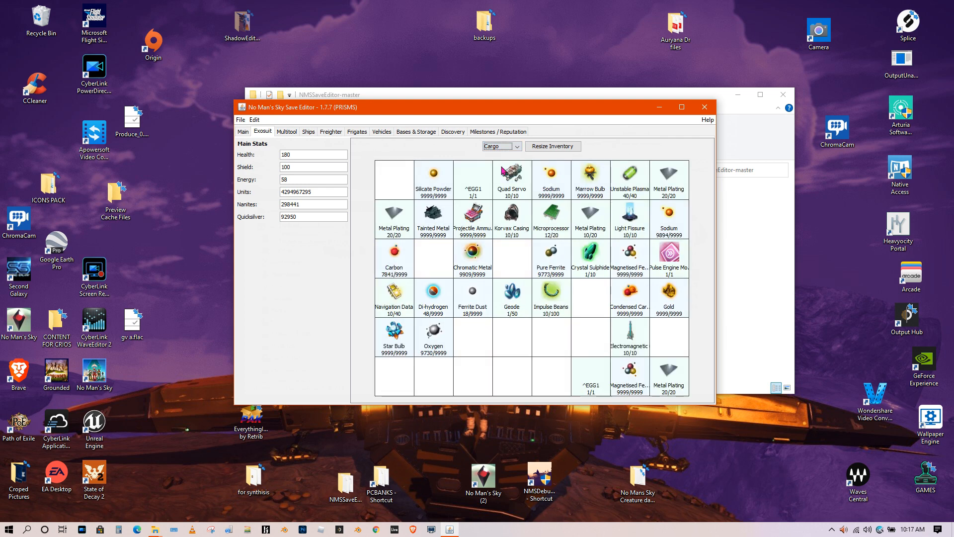
click(514, 147)
click(514, 147)
click(573, 148)
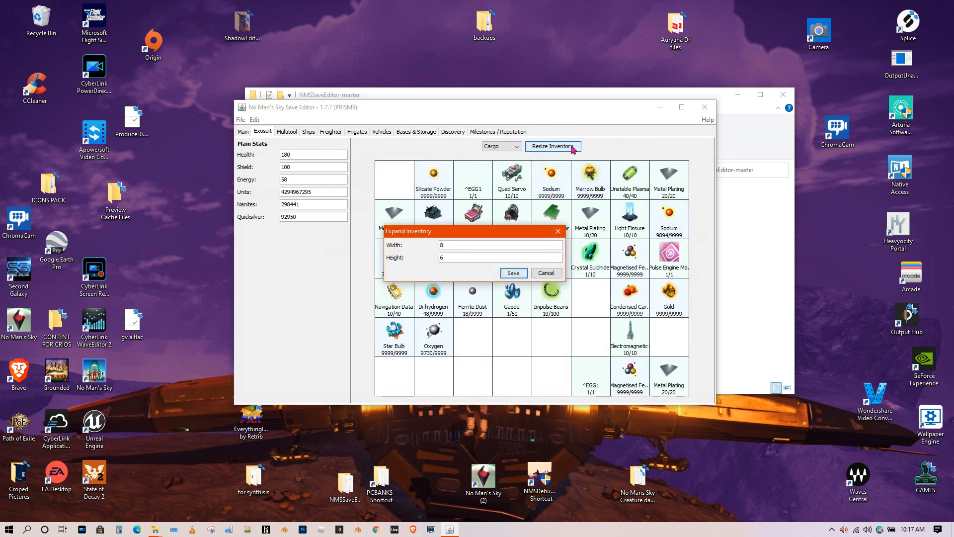
click(554, 275)
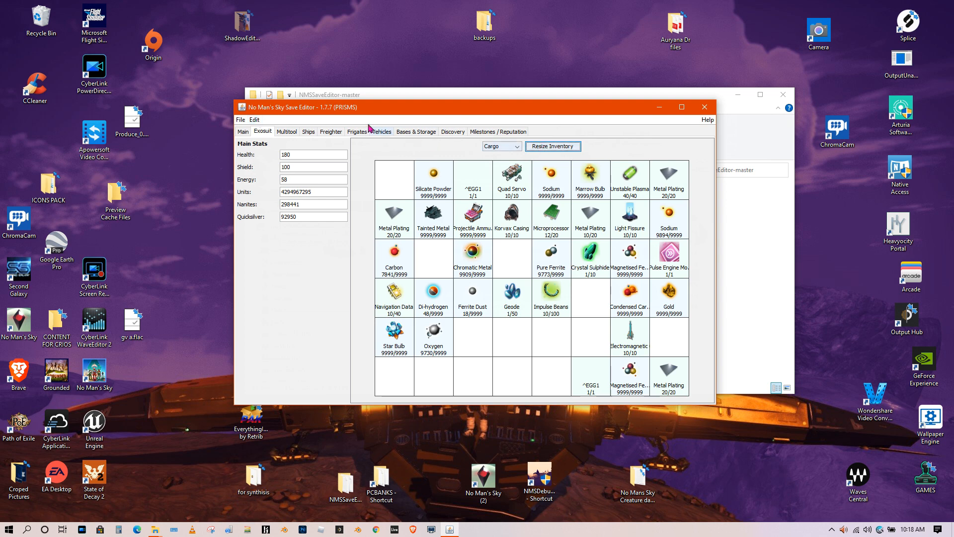
- Recharge all technology and refill all item stacks in the loaded save
click(255, 121)
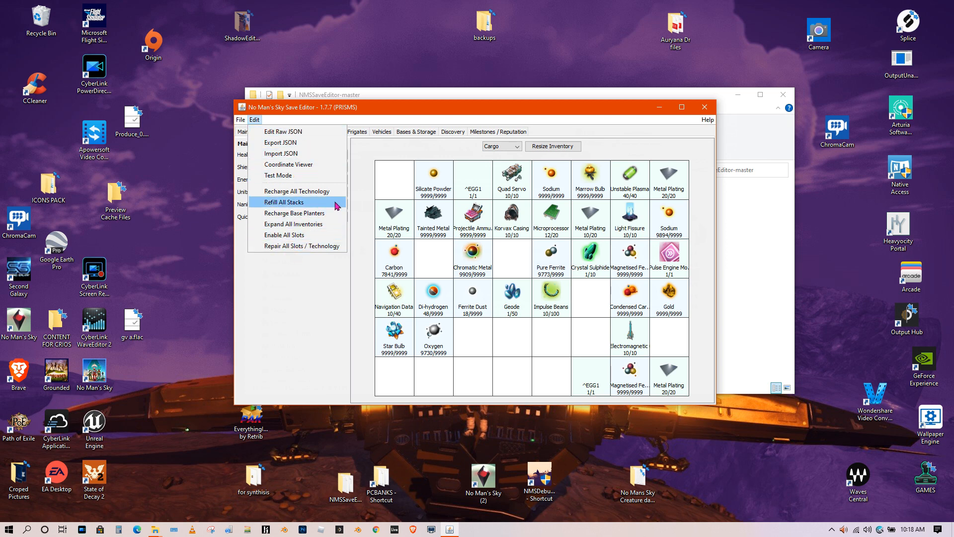
click(305, 192)
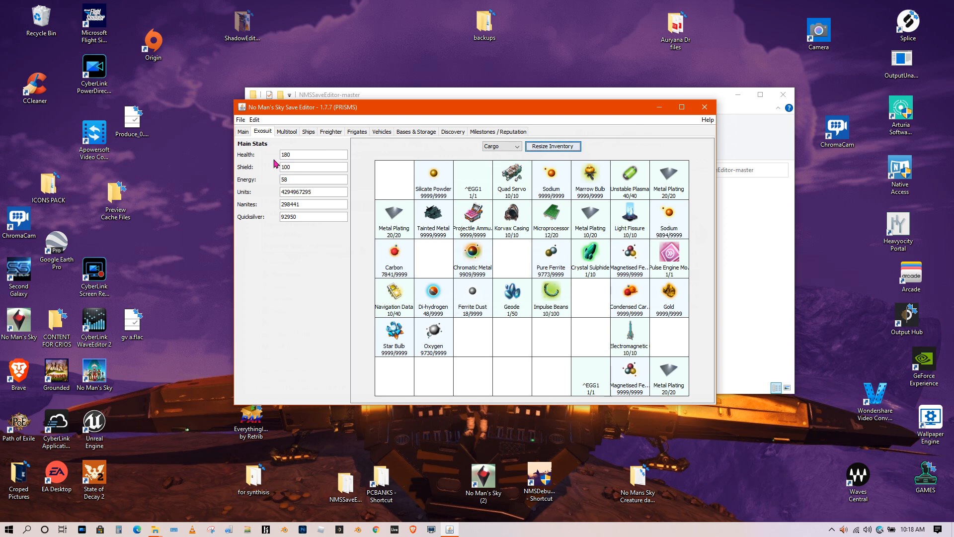
click(255, 121)
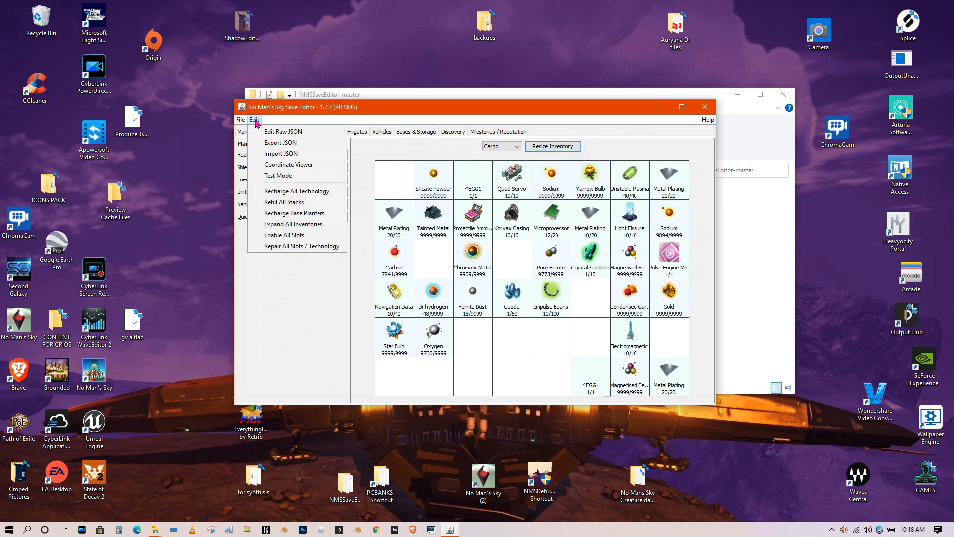
click(290, 203)
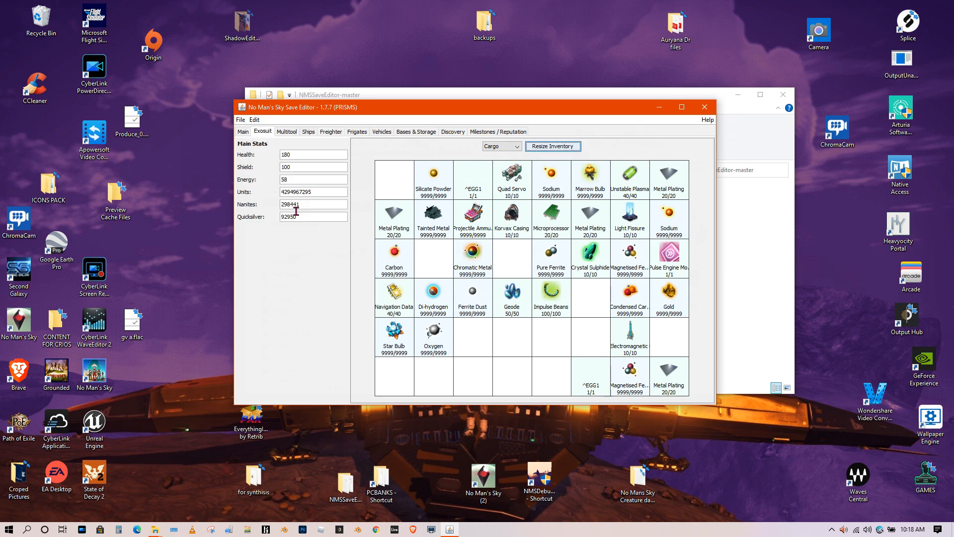
- Expand all inventories, enable all slots and repair all slots and technology in the loaded save
click(255, 120)
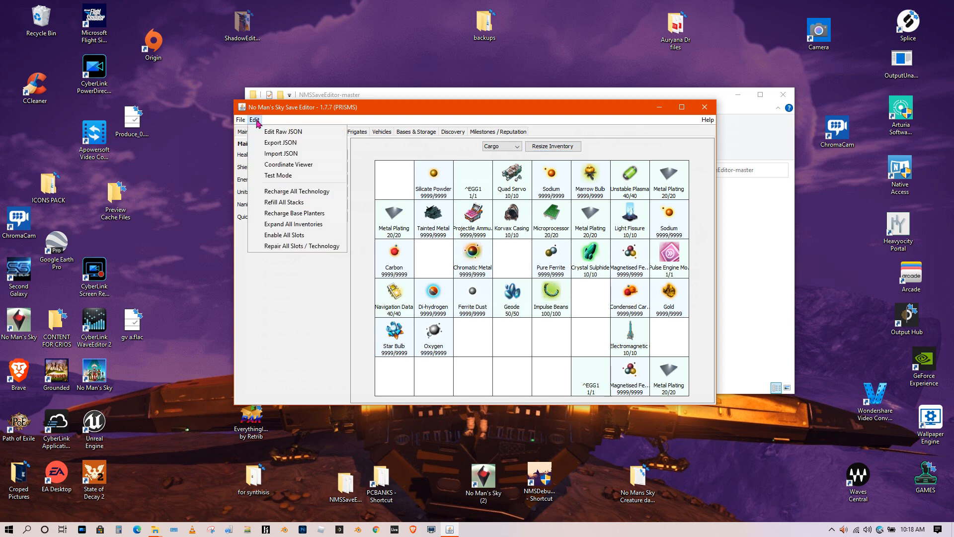
click(309, 228)
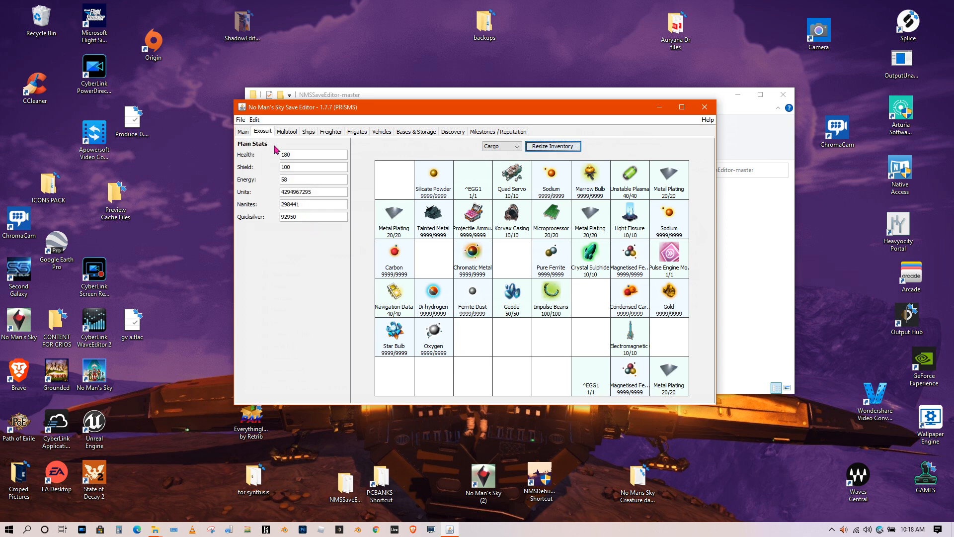
click(257, 122)
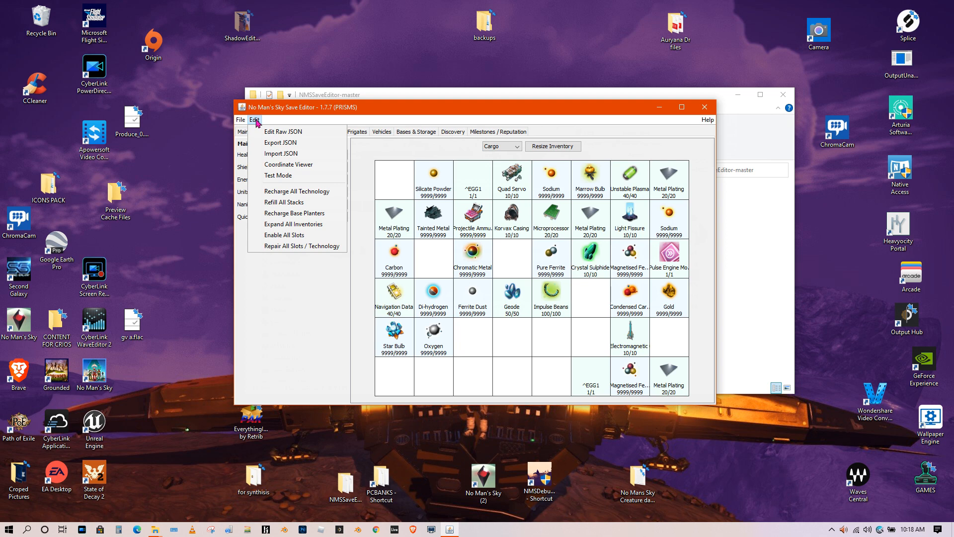
click(298, 235)
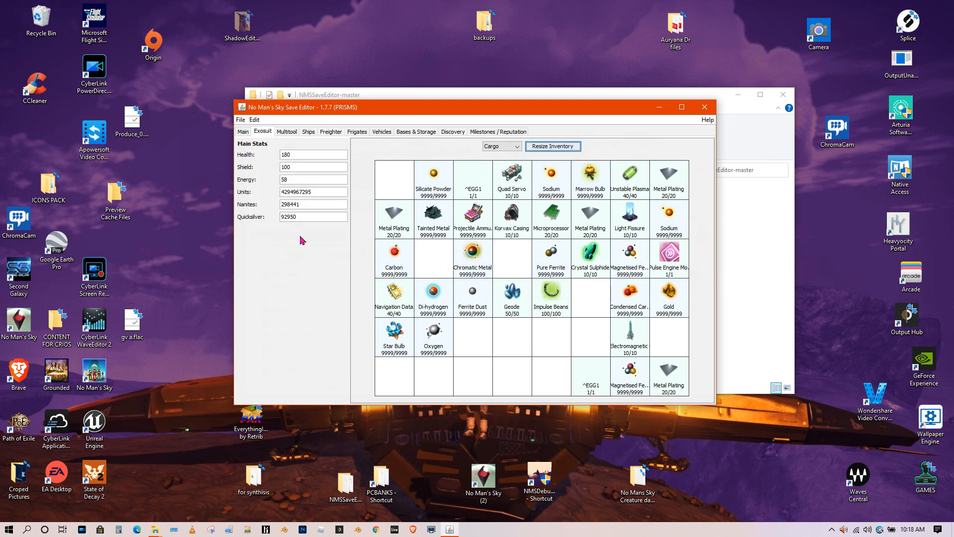
click(254, 121)
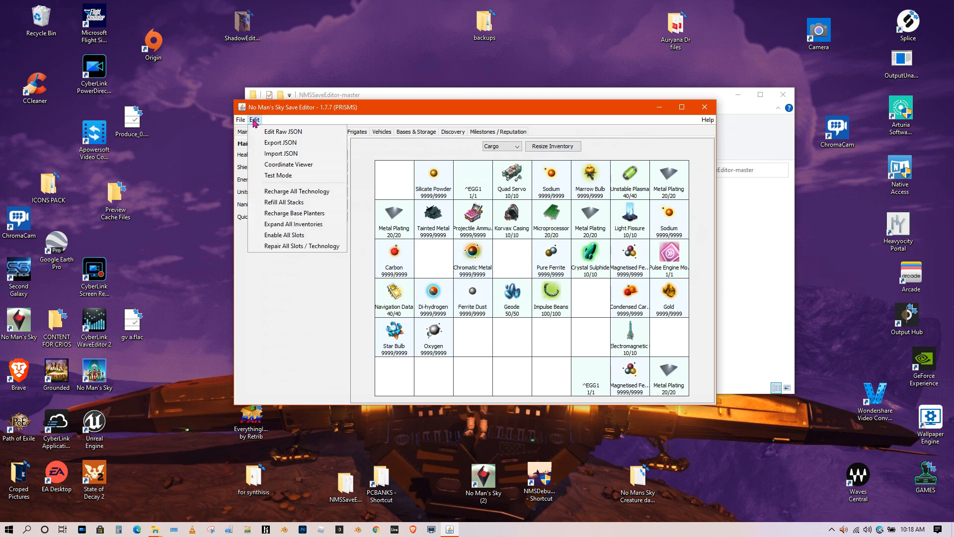
click(306, 248)
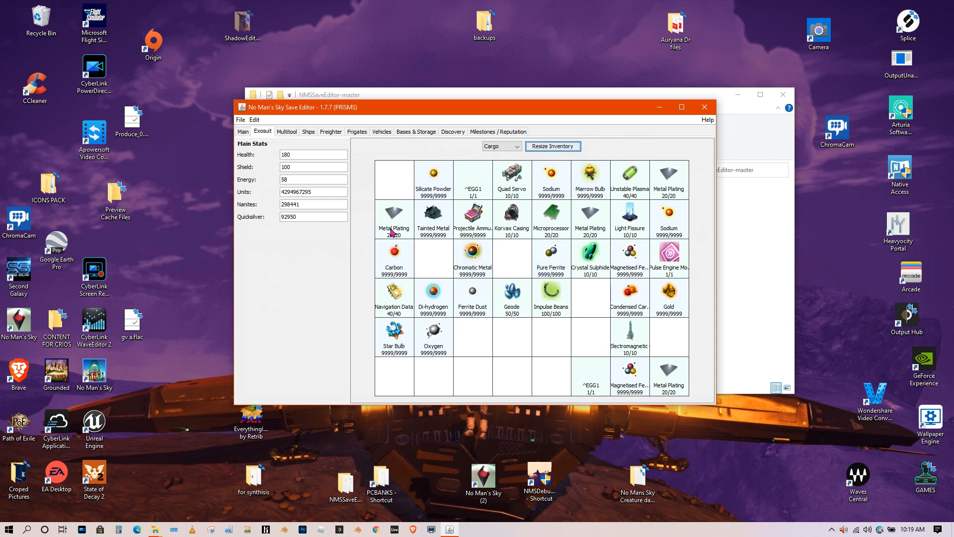
- View the available actions for an empty cargo slot without choosing one, and place the cursor in the exosuit's Health value
right_click(577, 335)
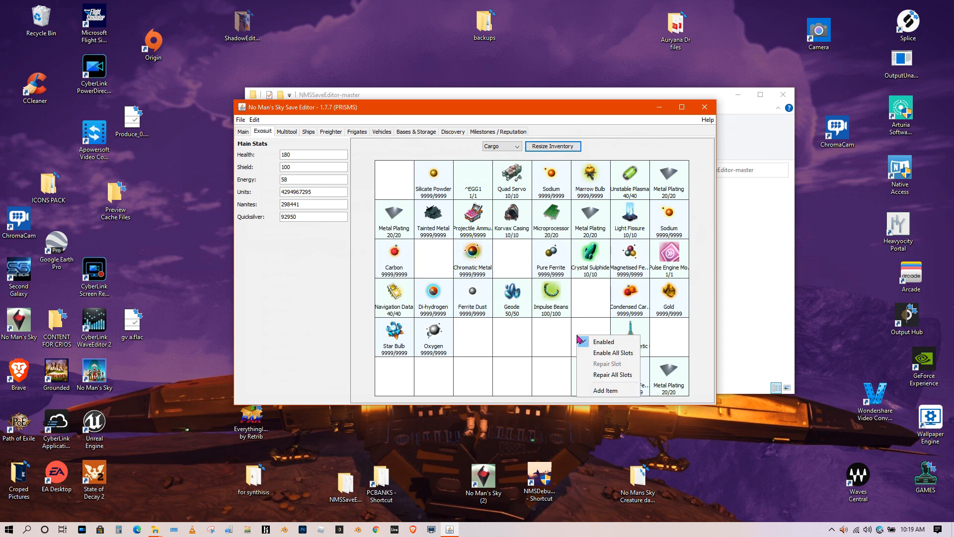
click(544, 342)
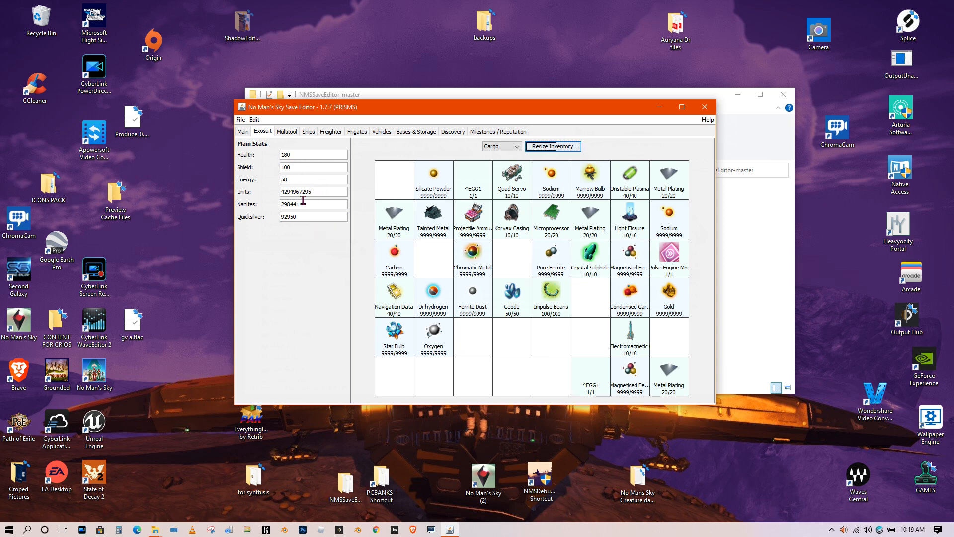
click(296, 157)
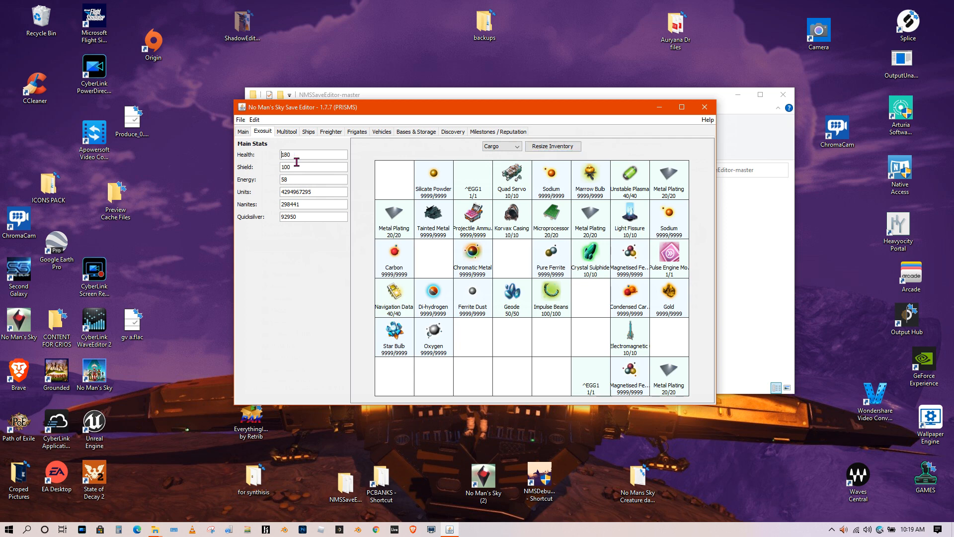
text(9999)
key(Tab)
text(9999)
text(99999)
click(287, 193)
text(99999)
click(285, 216)
text(99999)
click(319, 208)
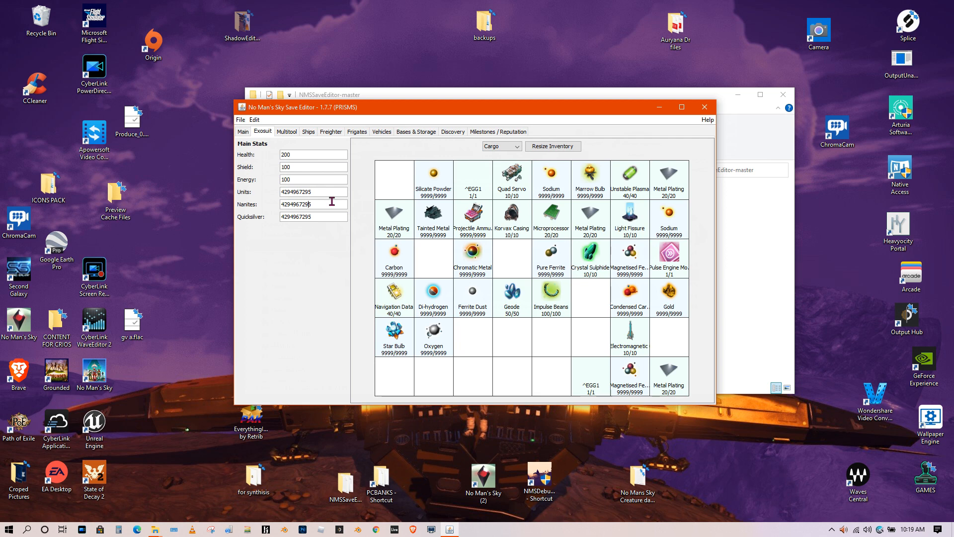
- Rearrange the last two rows of the exosuit's General inventory, grouping the Metal Plating, Storm Crystal, Creature Pellets and Ion Battery beside the Microprocessors
click(517, 149)
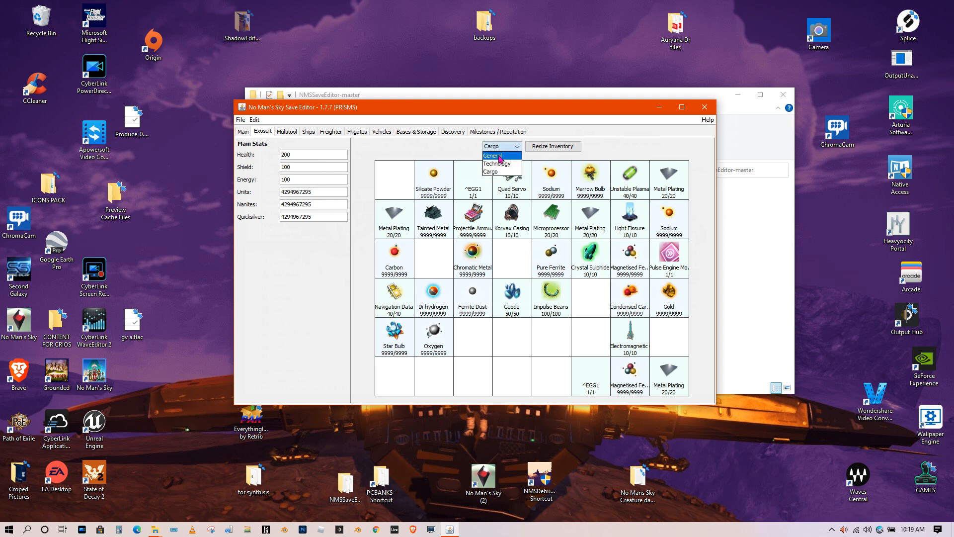
click(499, 157)
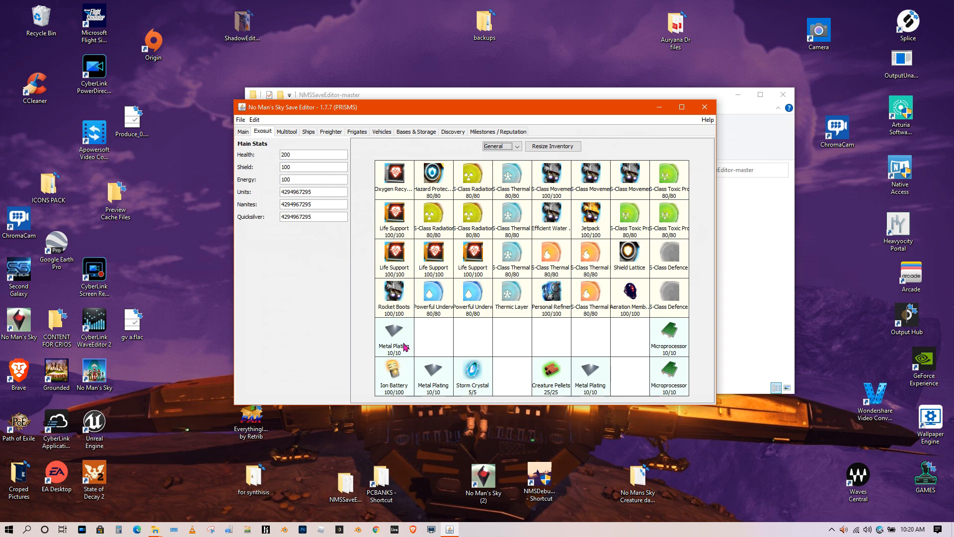
drag(632, 352, 631, 351)
drag(592, 377, 637, 384)
drag(553, 377, 592, 381)
drag(467, 378, 539, 380)
drag(441, 382, 508, 381)
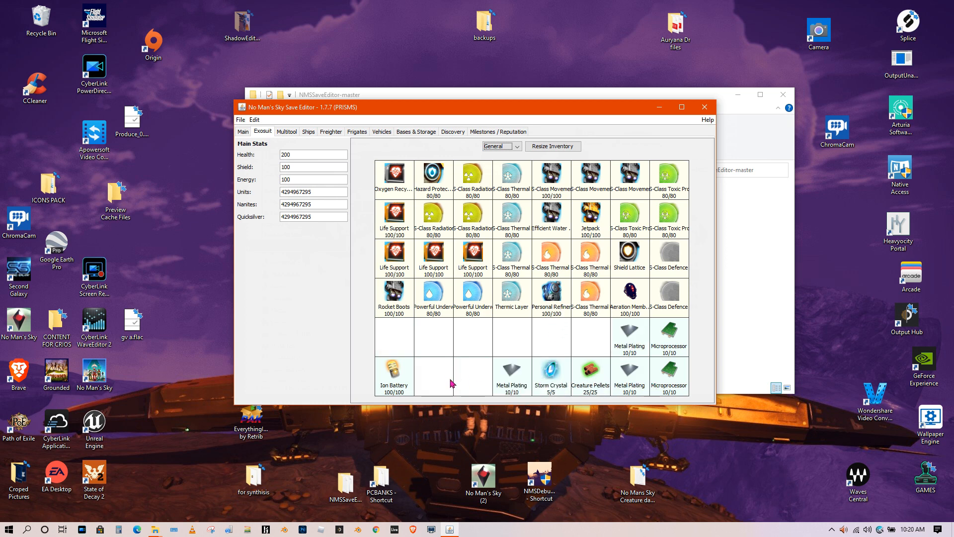
drag(587, 346, 588, 347)
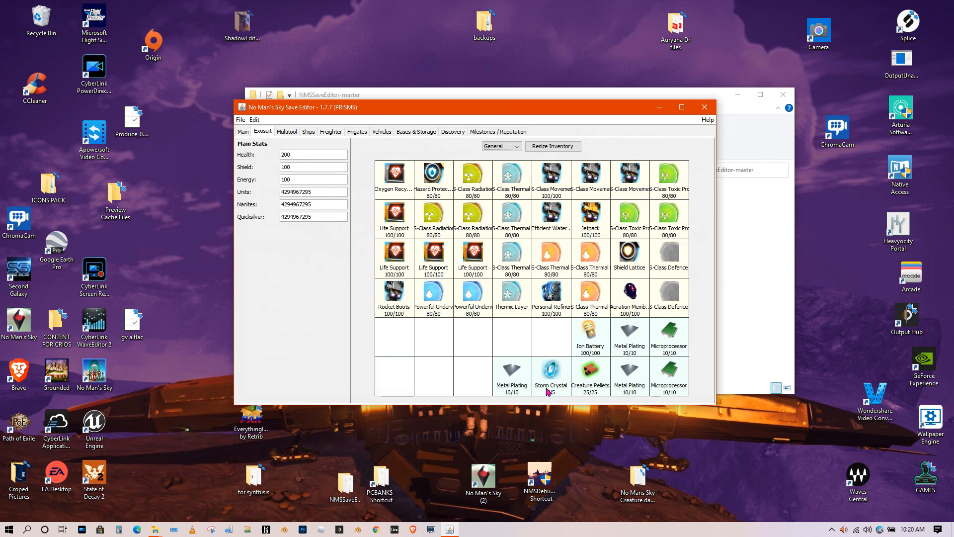
- Search for "Stasis" and add a Stasis Device to the first empty slot in the General inventory's fifth row
right_click(515, 382)
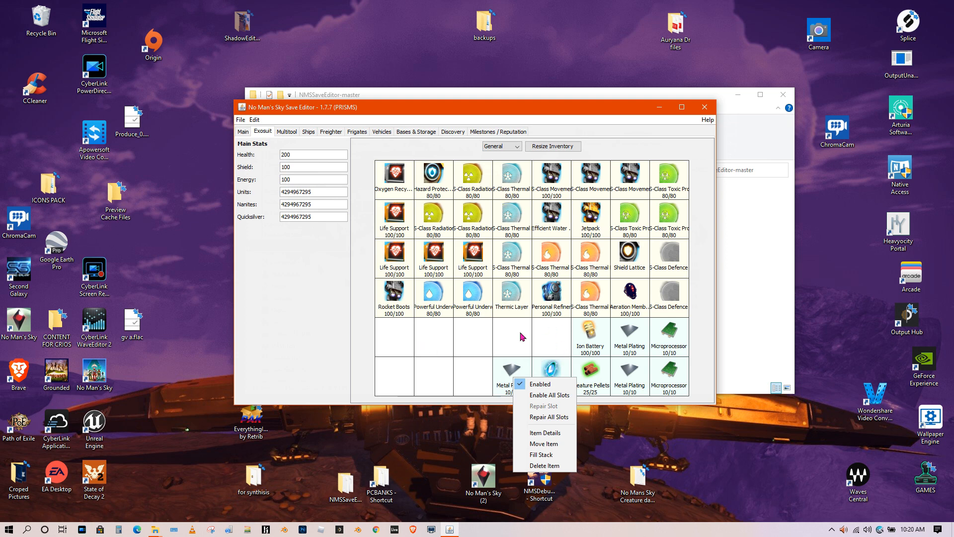
right_click(391, 343)
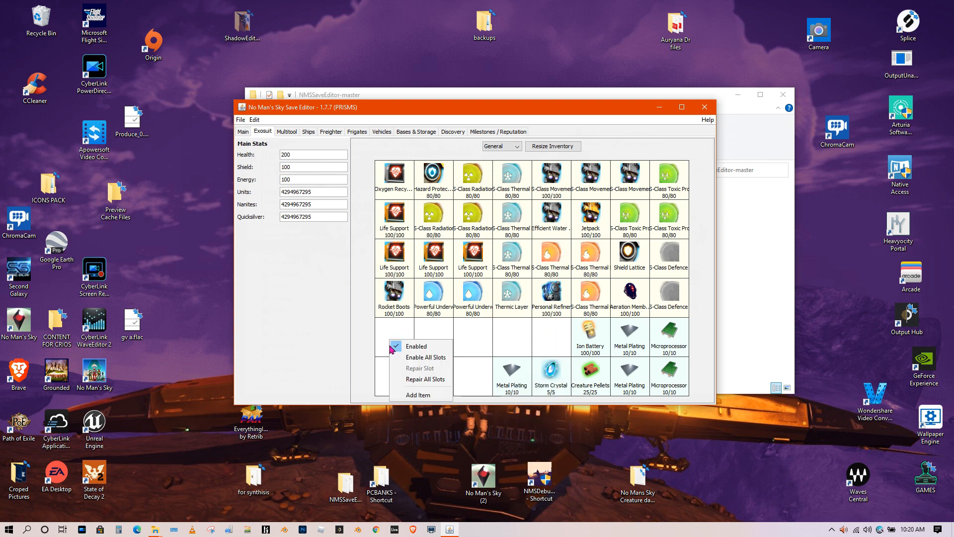
click(420, 395)
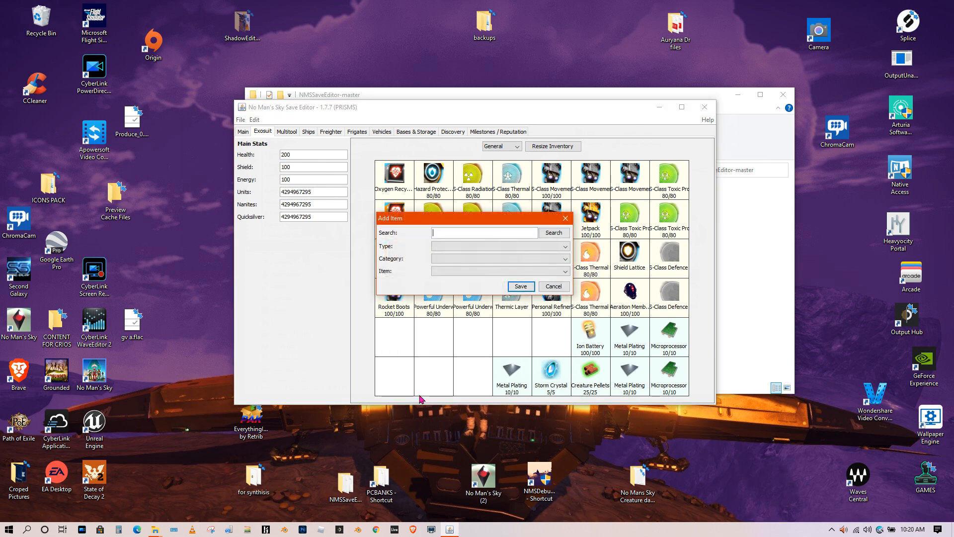
click(475, 234)
click(557, 235)
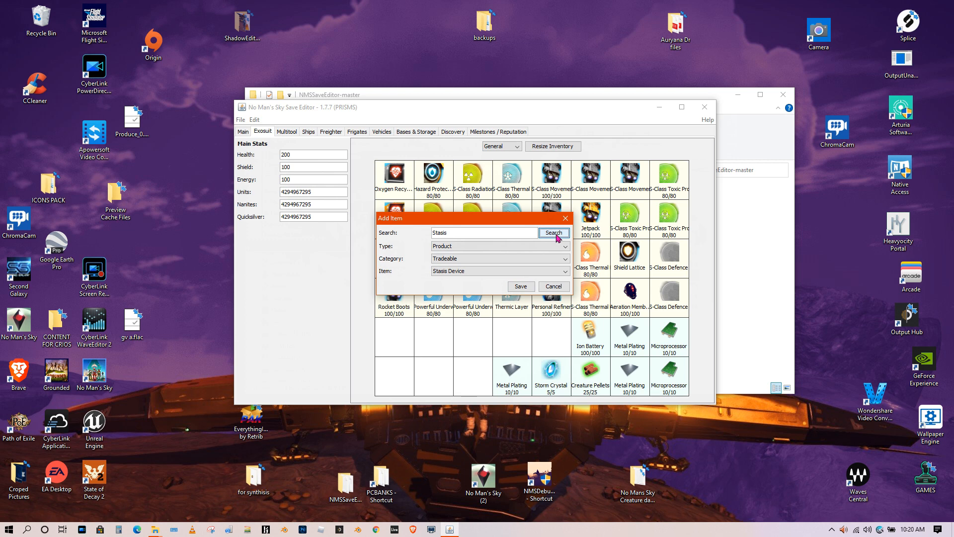
click(520, 286)
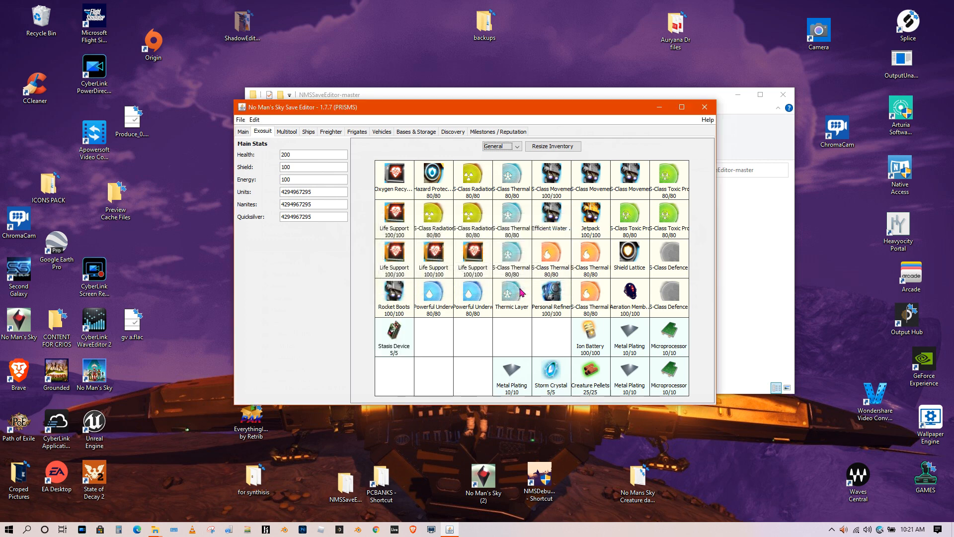
- View the item type and category options for the empty slot beside the Stasis Device without adding an item
right_click(431, 339)
click(462, 398)
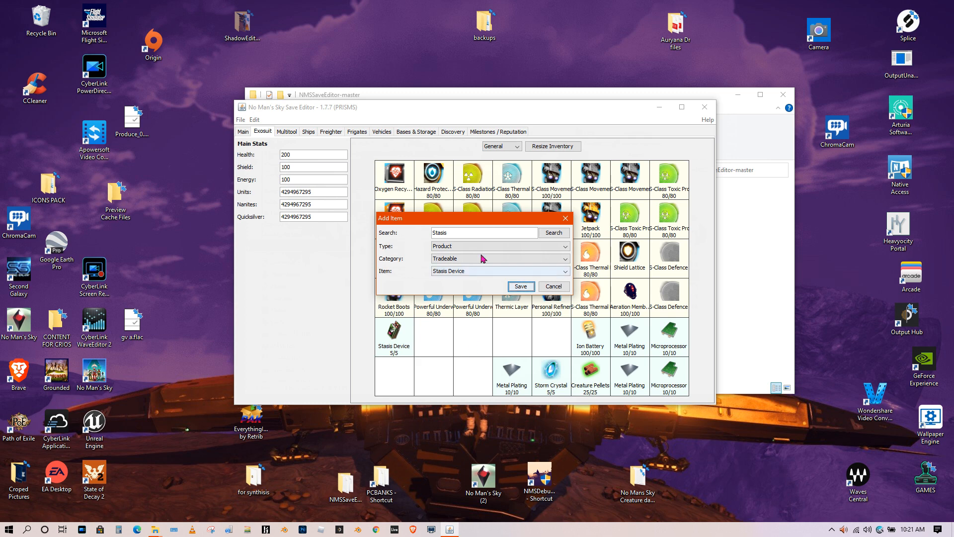
click(540, 247)
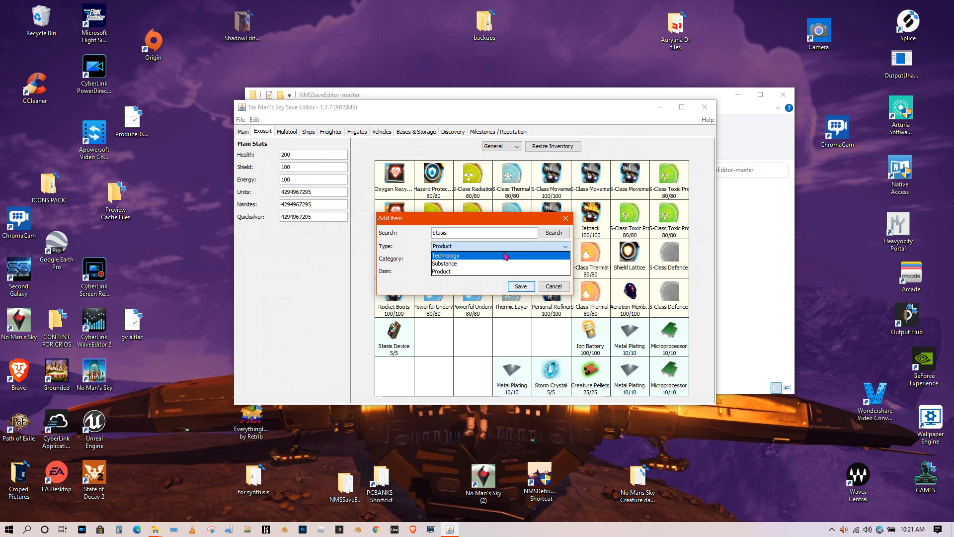
click(545, 244)
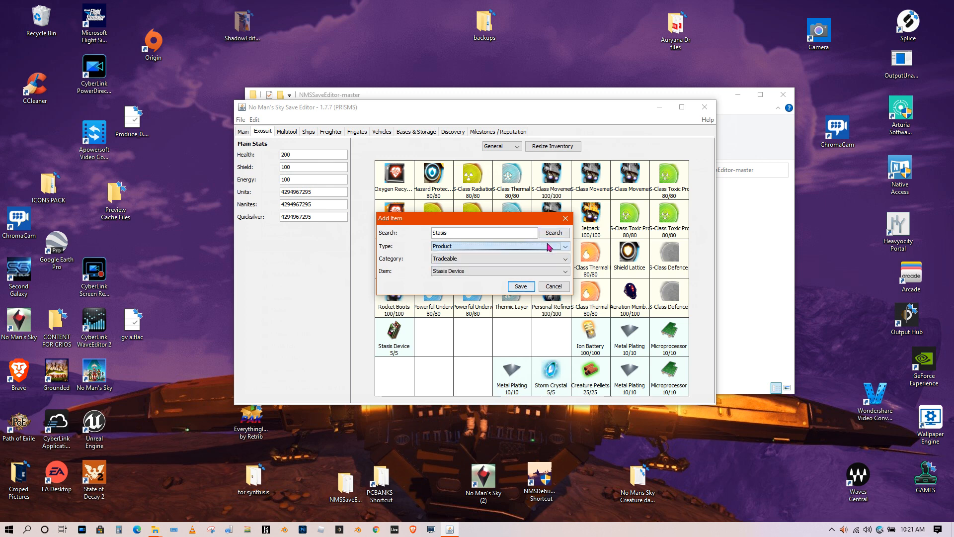
click(502, 262)
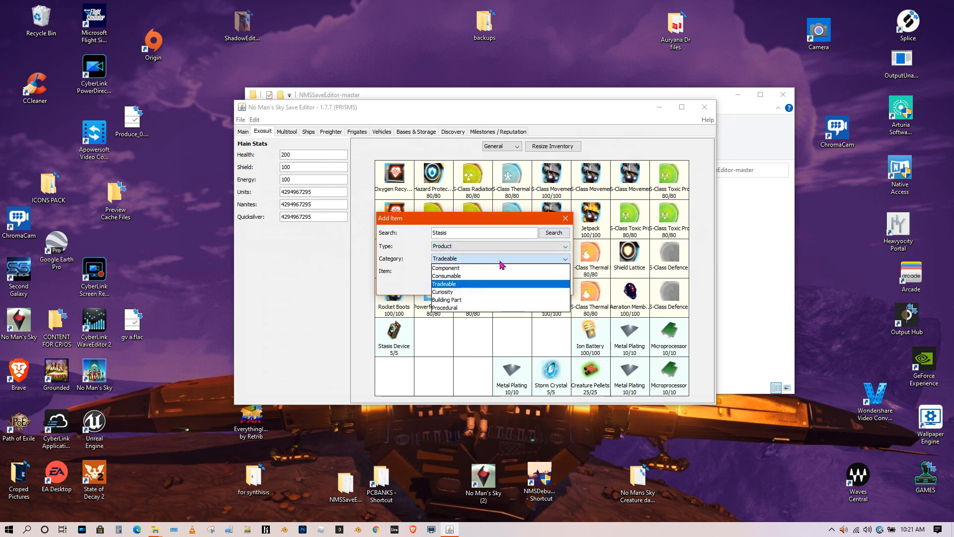
click(526, 260)
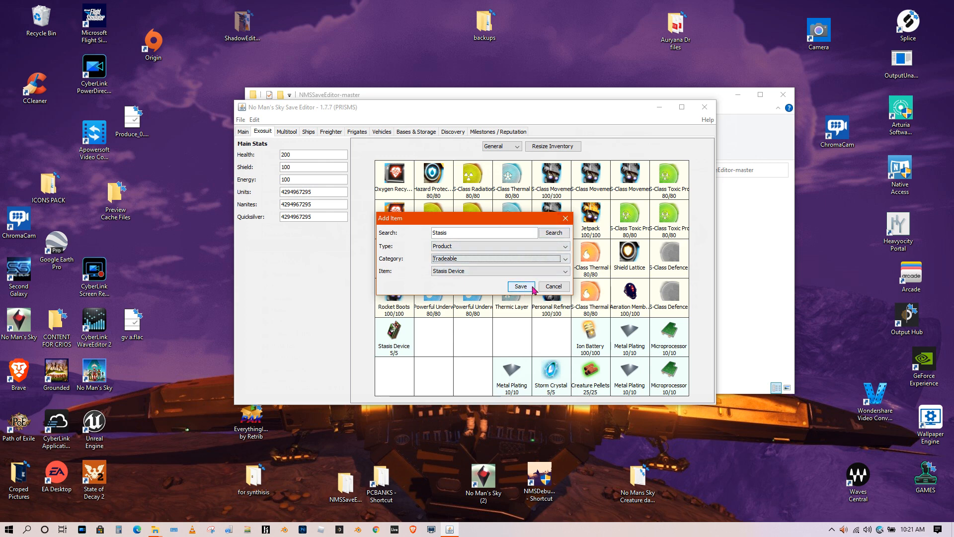
click(551, 288)
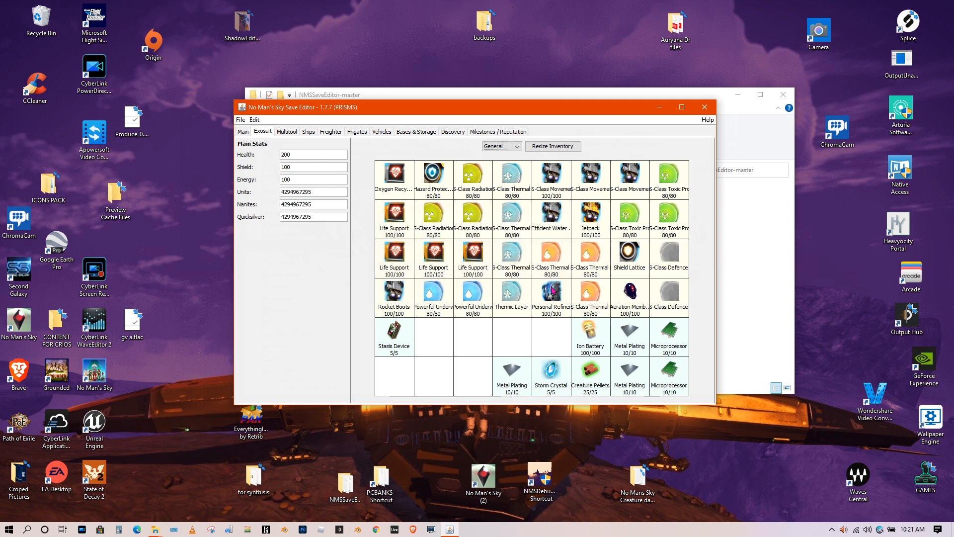
- Open the Add Item dialog for the empty slot in the exosuit's Technology inventory
click(509, 146)
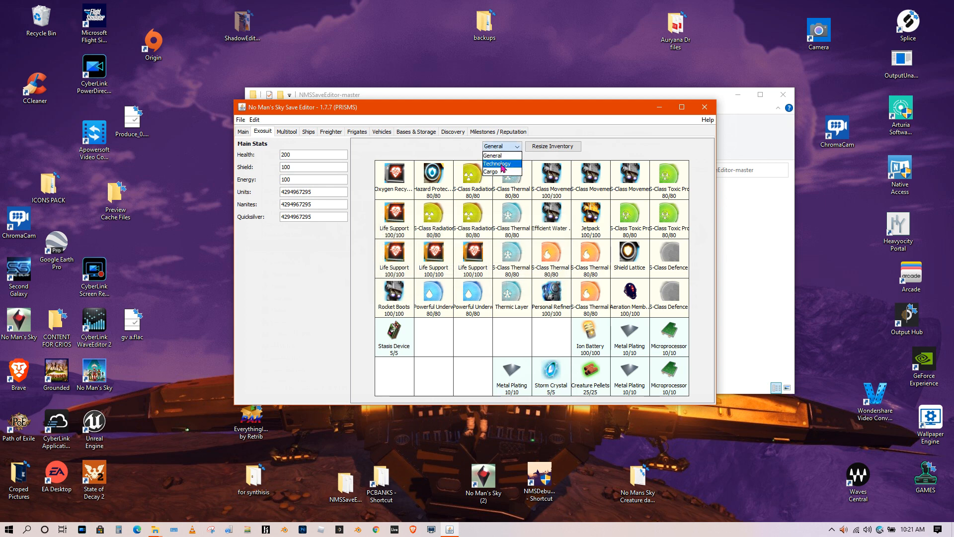
click(500, 163)
right_click(650, 301)
click(673, 377)
right_click(649, 301)
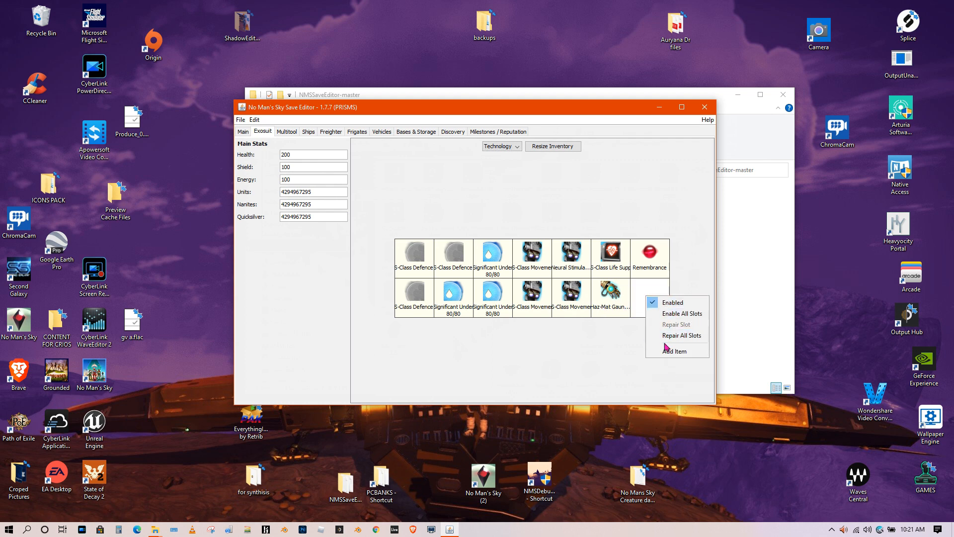
click(671, 352)
click(480, 237)
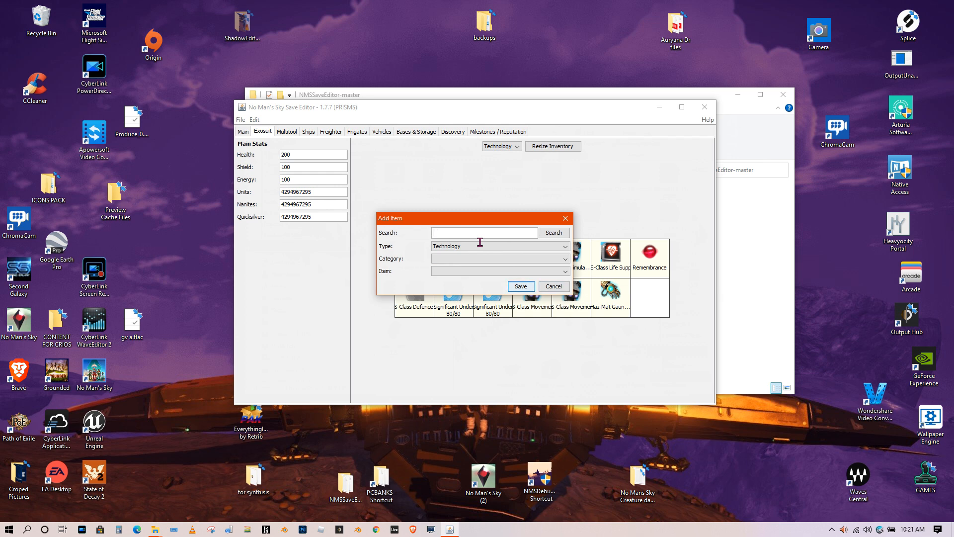
- Examine the items in the Procedural category of the Technology type, and close the dialog without adding one
click(537, 247)
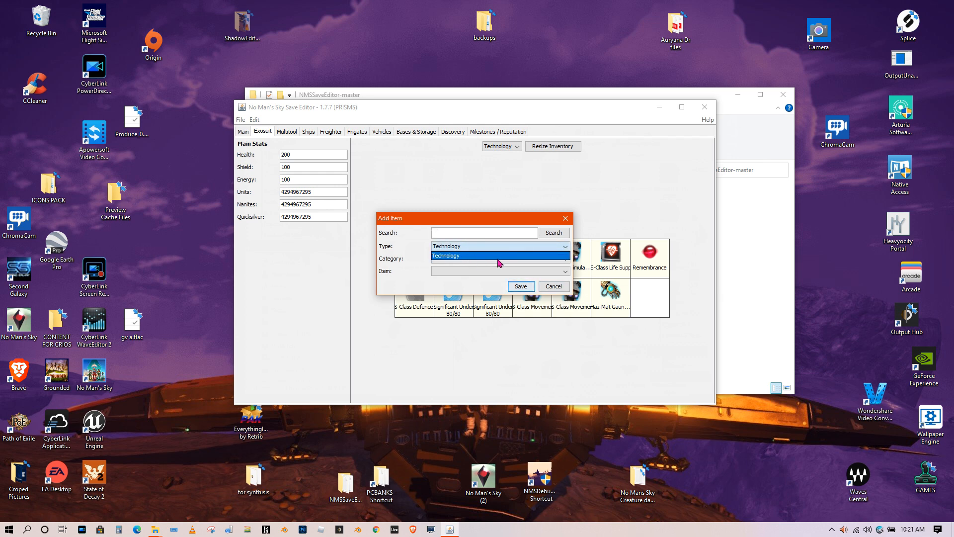
click(457, 256)
click(487, 259)
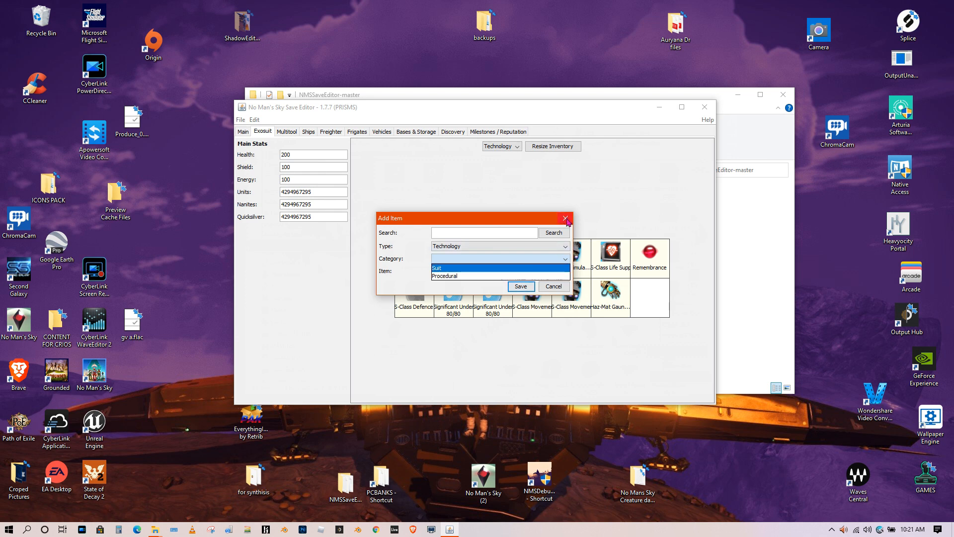
click(450, 276)
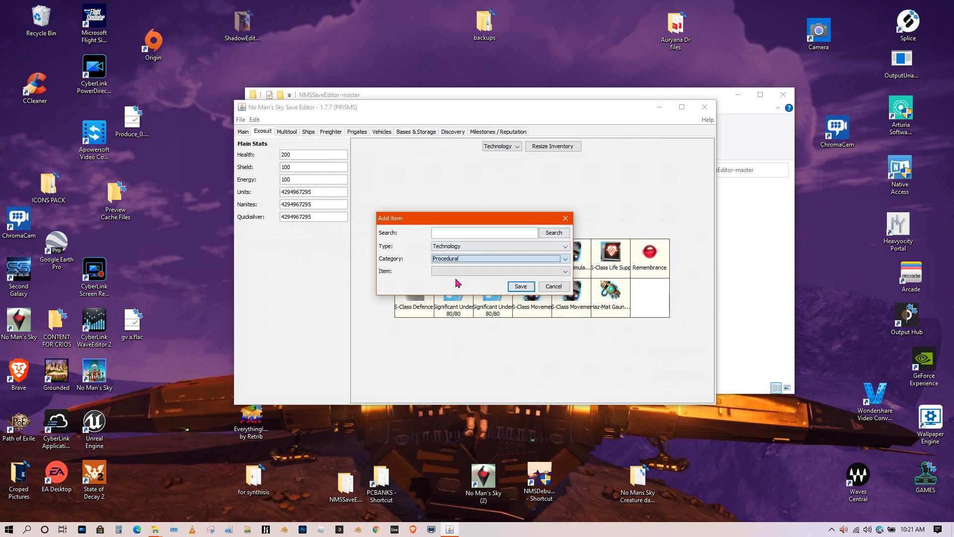
click(502, 271)
drag(566, 289, 533, 358)
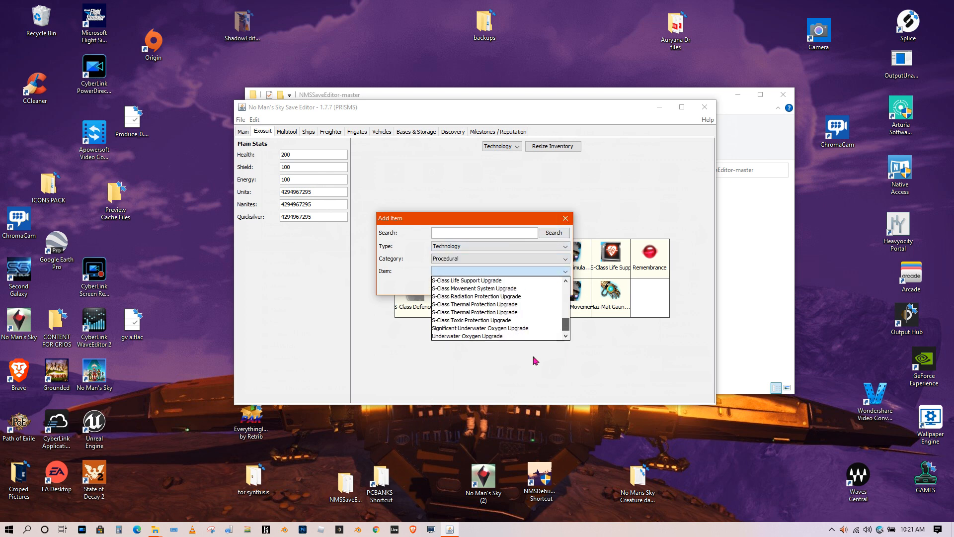
click(566, 219)
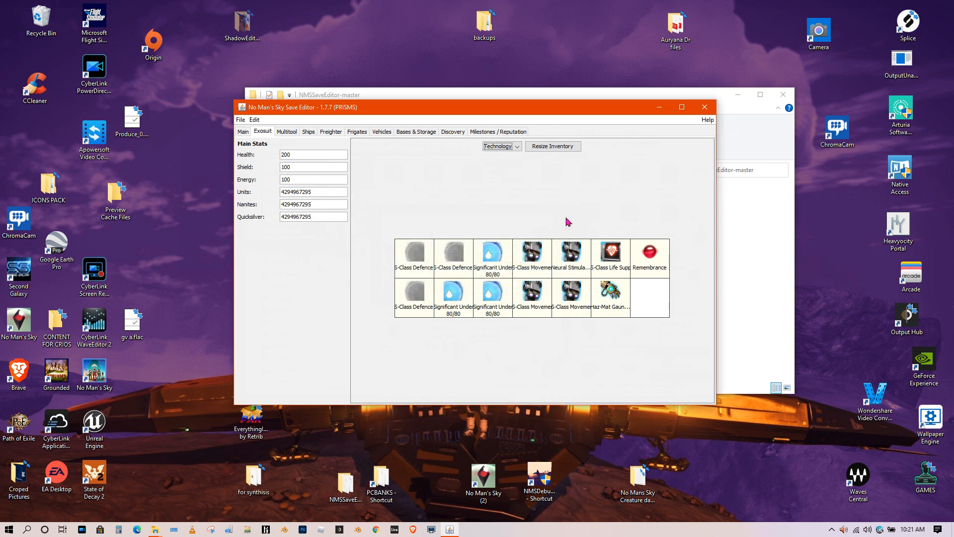
- Move the Di-hydrogen stack in the exosuit's Cargo inventory to the empty first slot of the first row
click(516, 147)
click(502, 172)
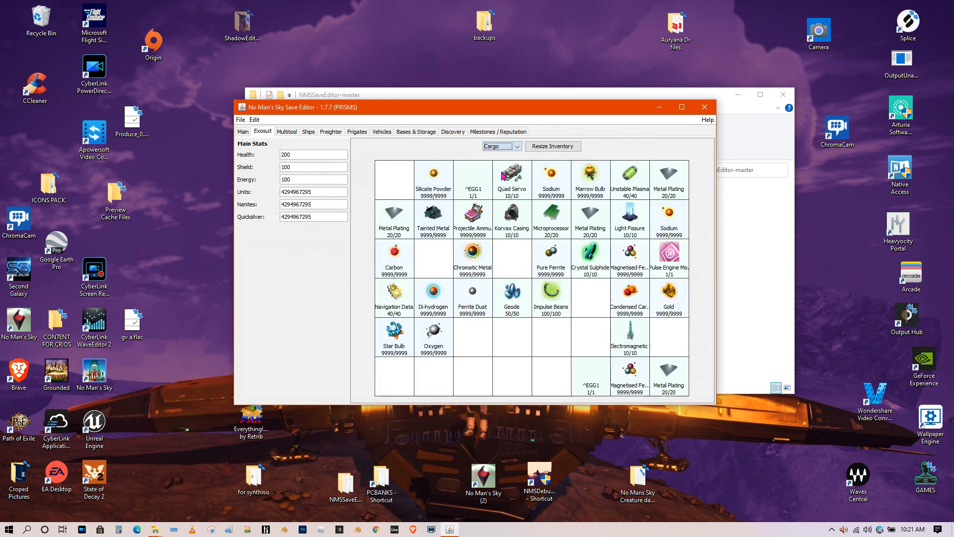
right_click(521, 334)
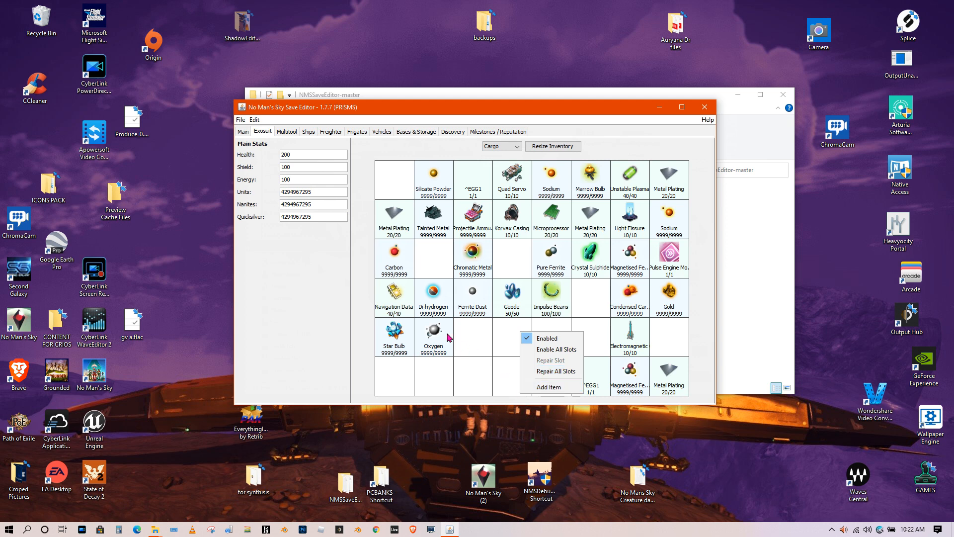
click(512, 340)
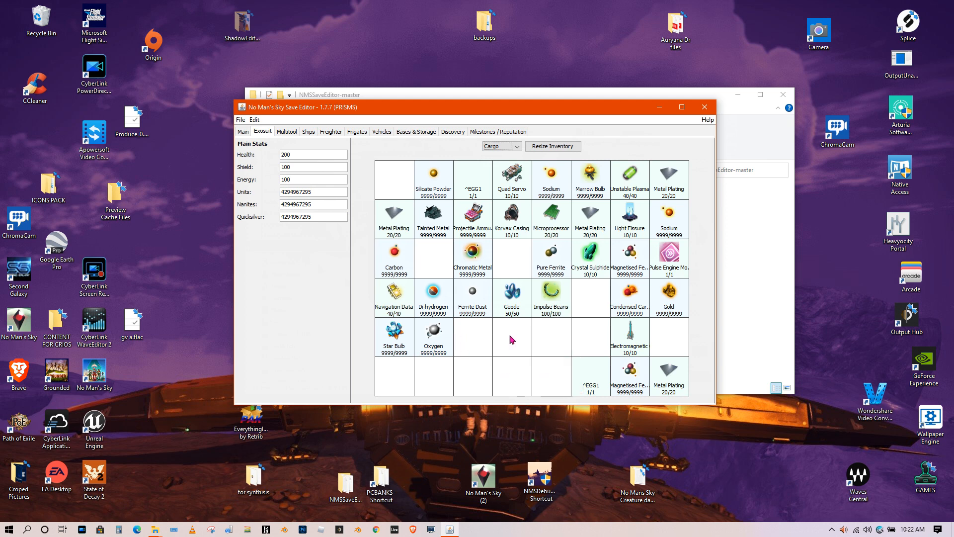
drag(435, 282, 401, 187)
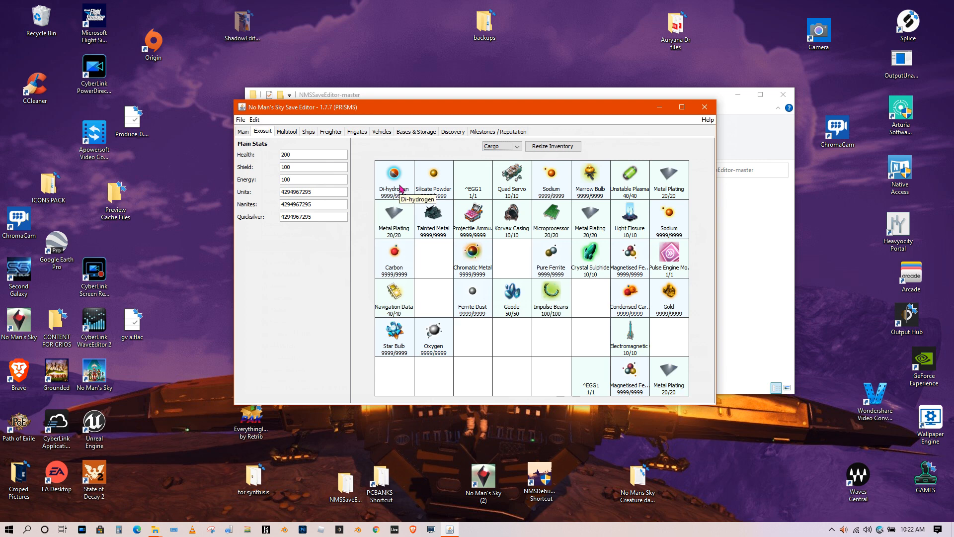
- View the multitool's inventory and the list of available multitools, and place the cursor in its empty Name value
click(291, 133)
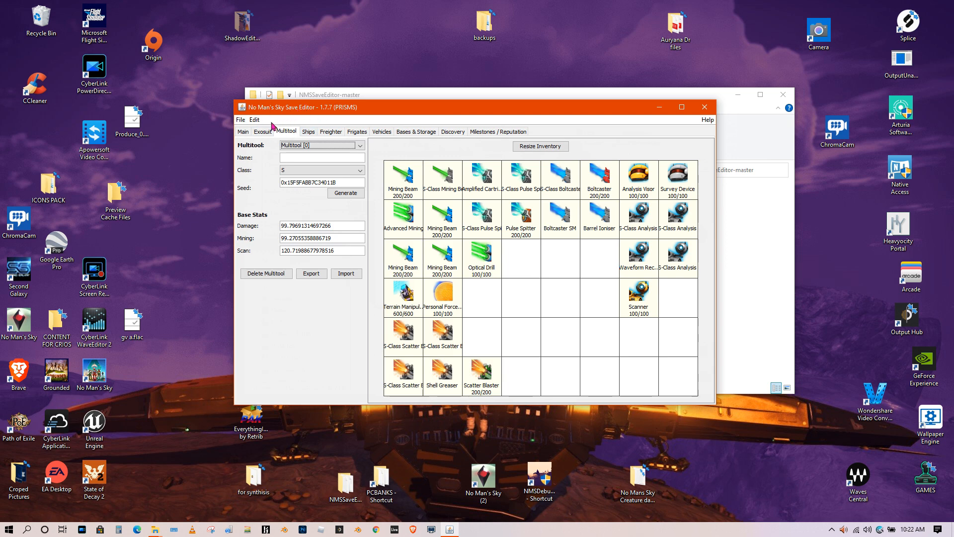
click(288, 133)
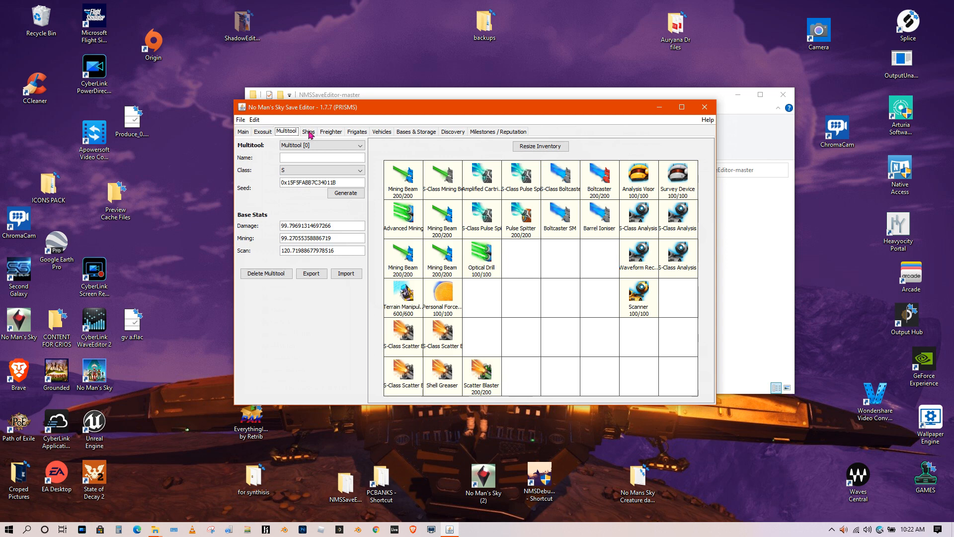
click(351, 146)
click(350, 146)
click(350, 147)
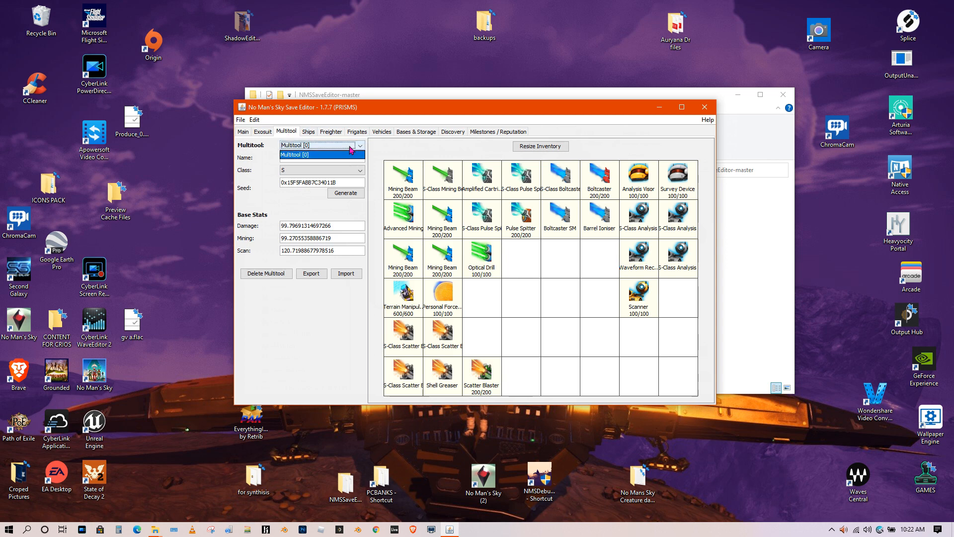
click(351, 149)
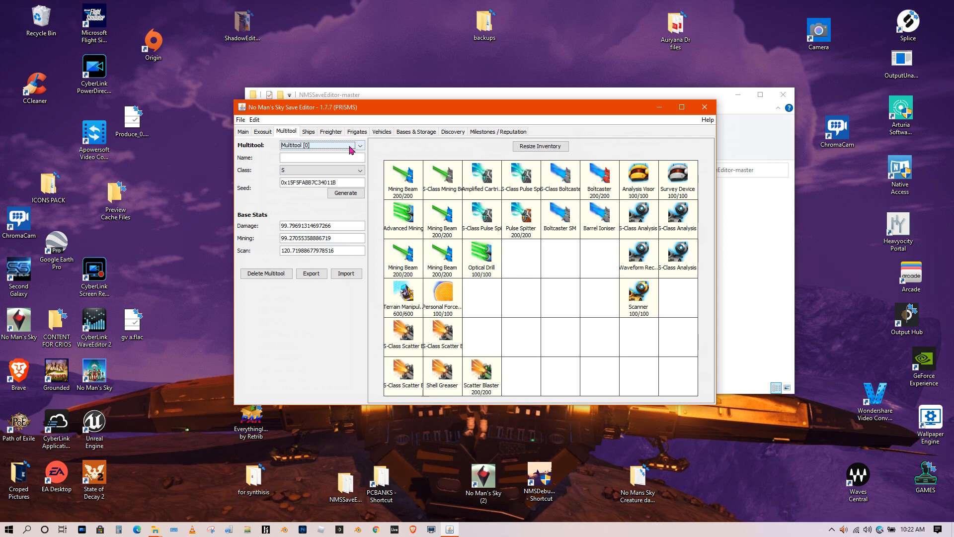
click(351, 148)
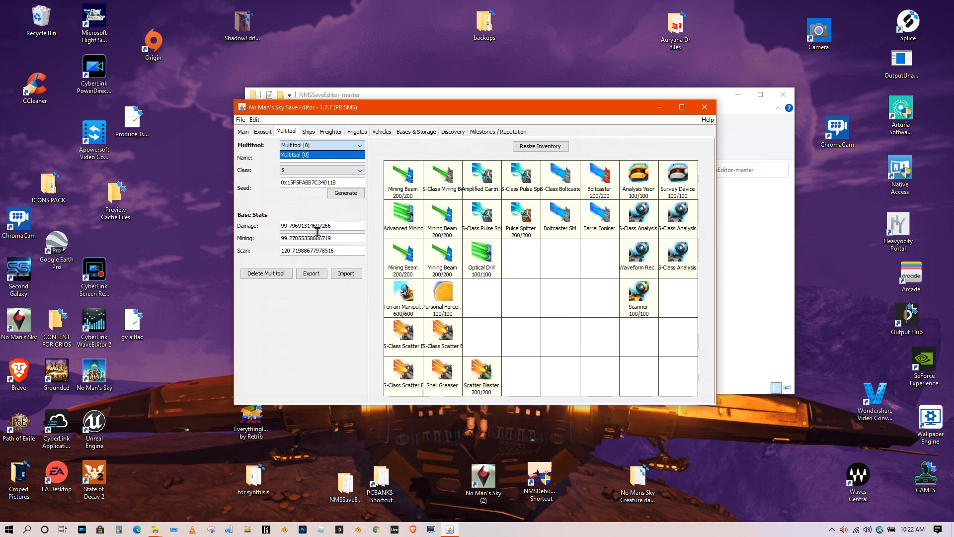
click(344, 170)
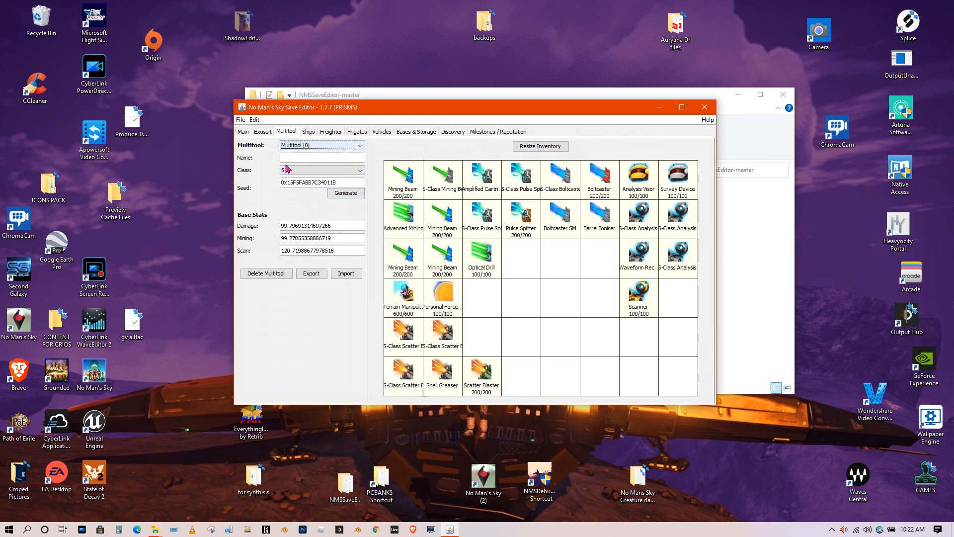
click(308, 161)
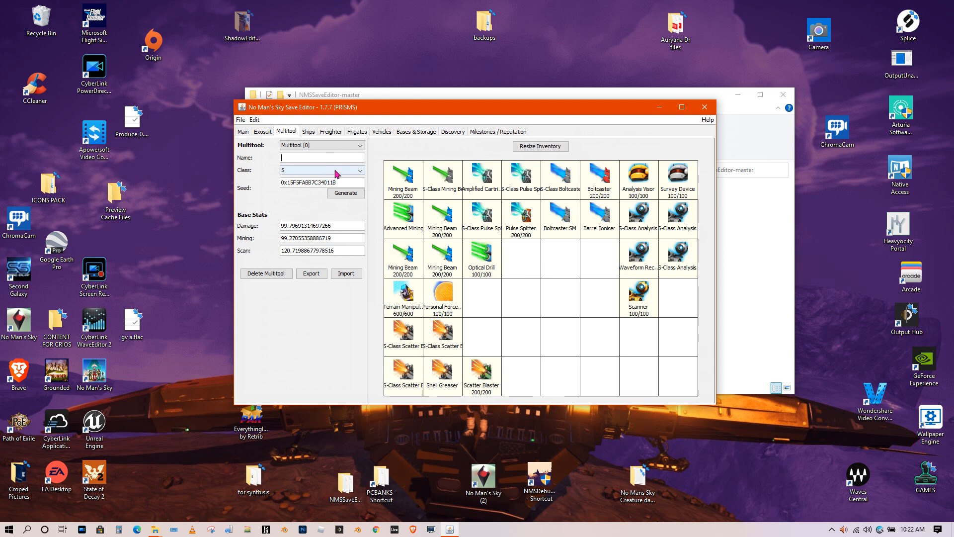
- Check the available multitool classes, keeping S, and set the multitool's Damage, Mining and Scan base stats to 1000.0
click(336, 173)
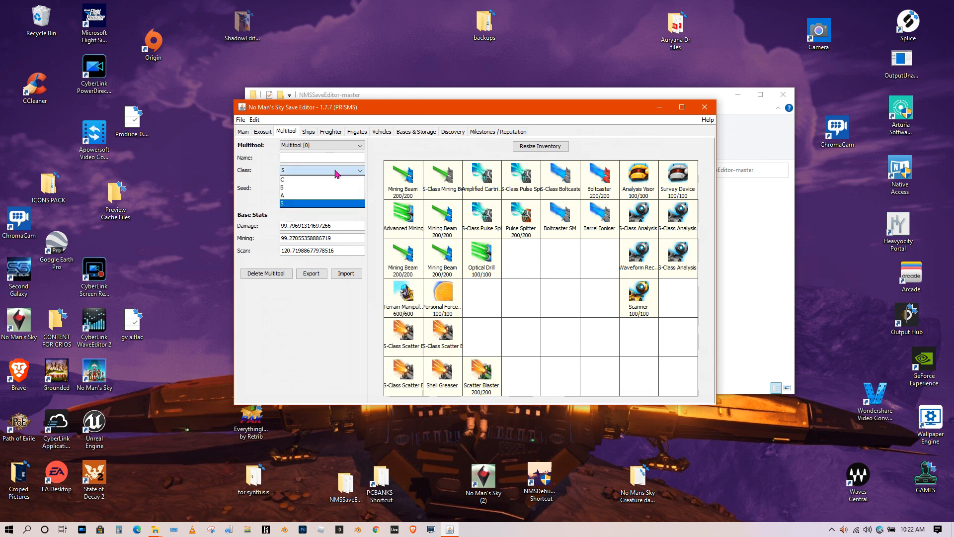
click(336, 173)
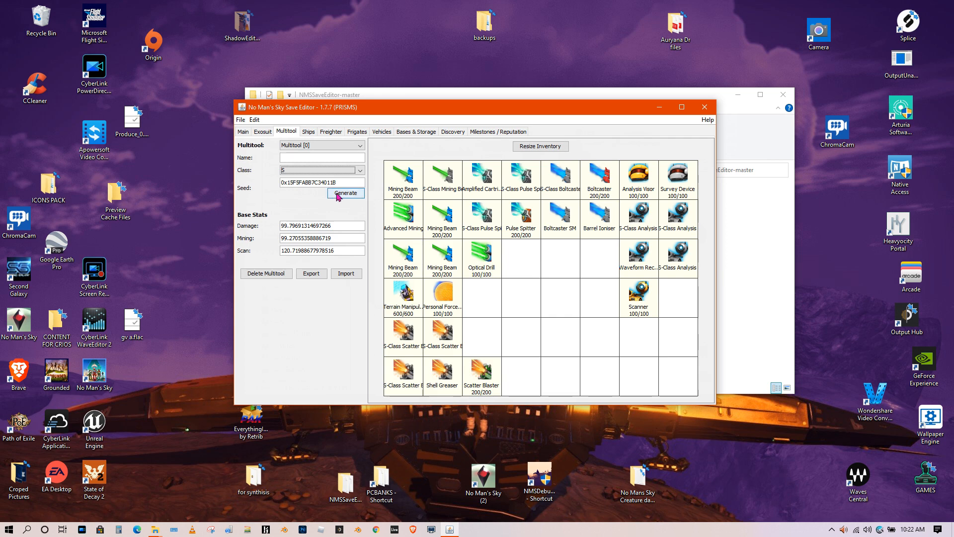
click(293, 232)
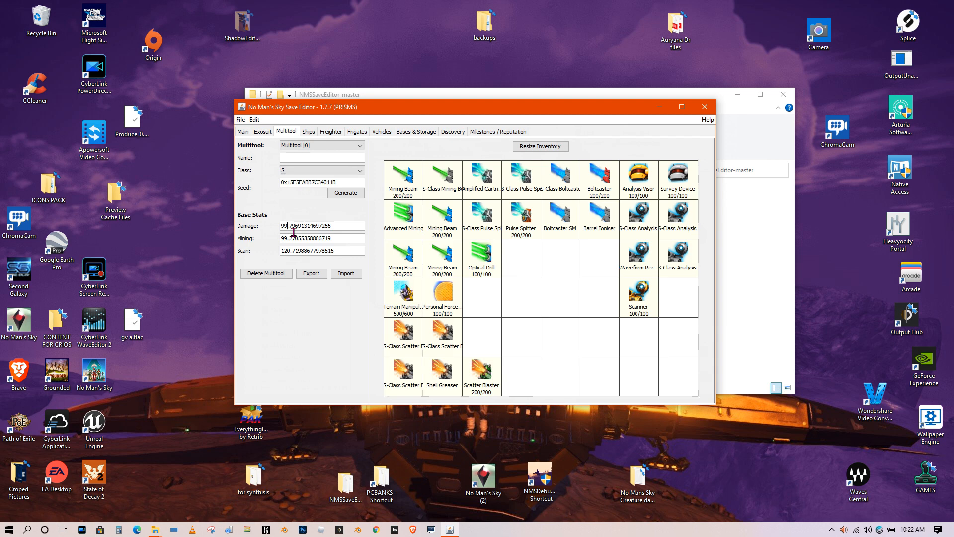
double_click(332, 230)
text(1000.0)
key(Tab)
text(99)
click(285, 251)
text(999999)
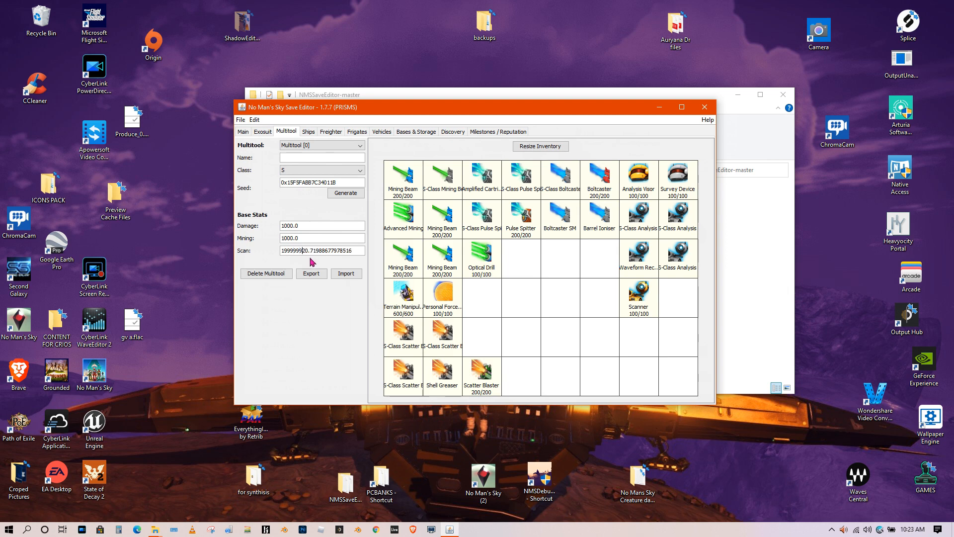
click(323, 242)
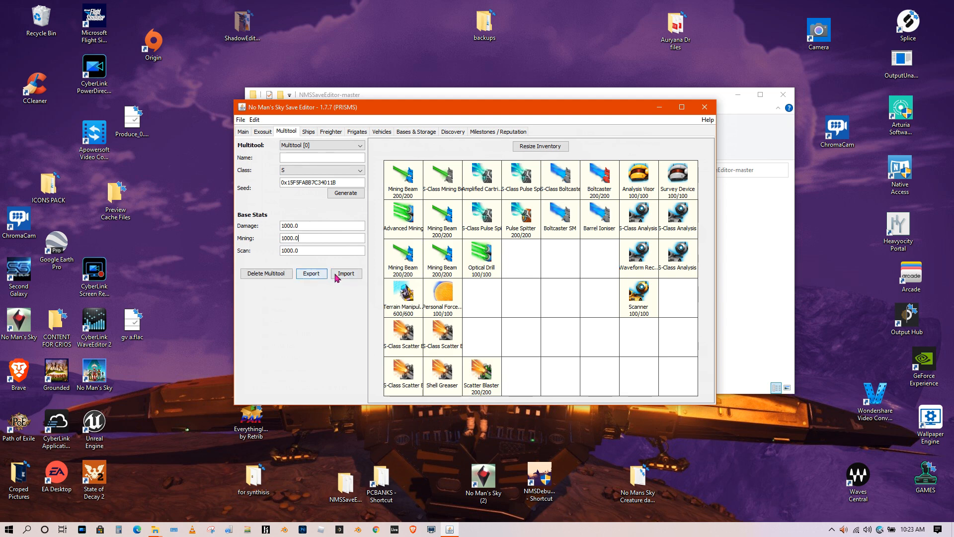
- Export the multitool to the exported folder as a weapon export file named 1
click(311, 274)
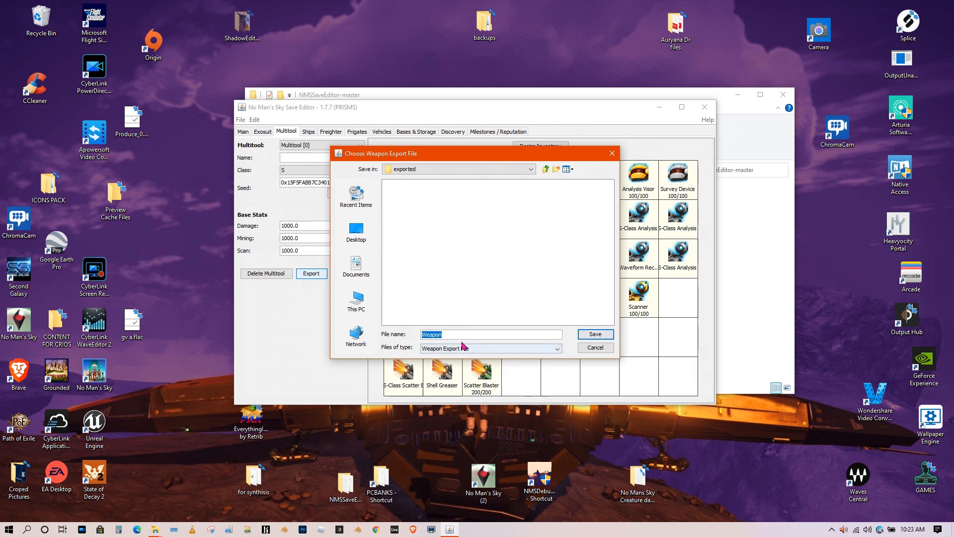
text(1)
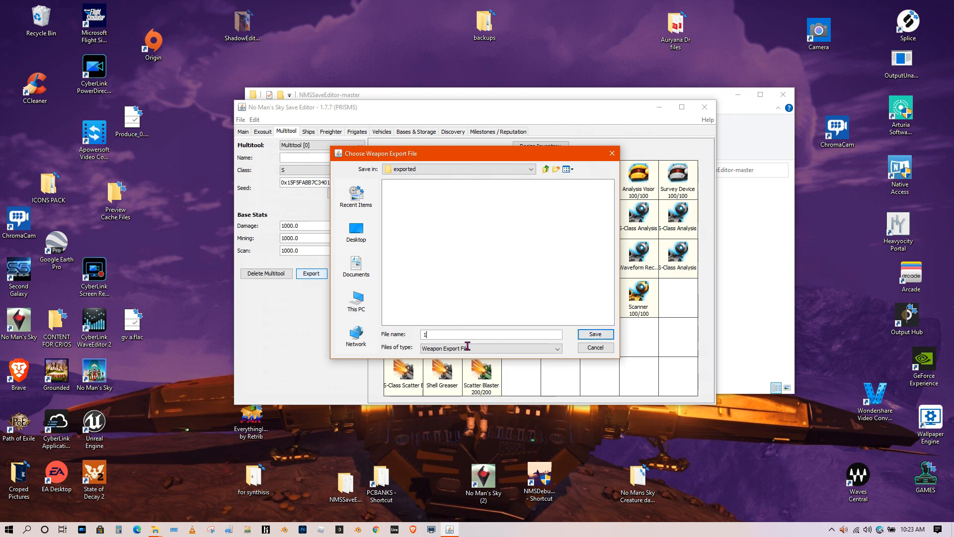
click(607, 335)
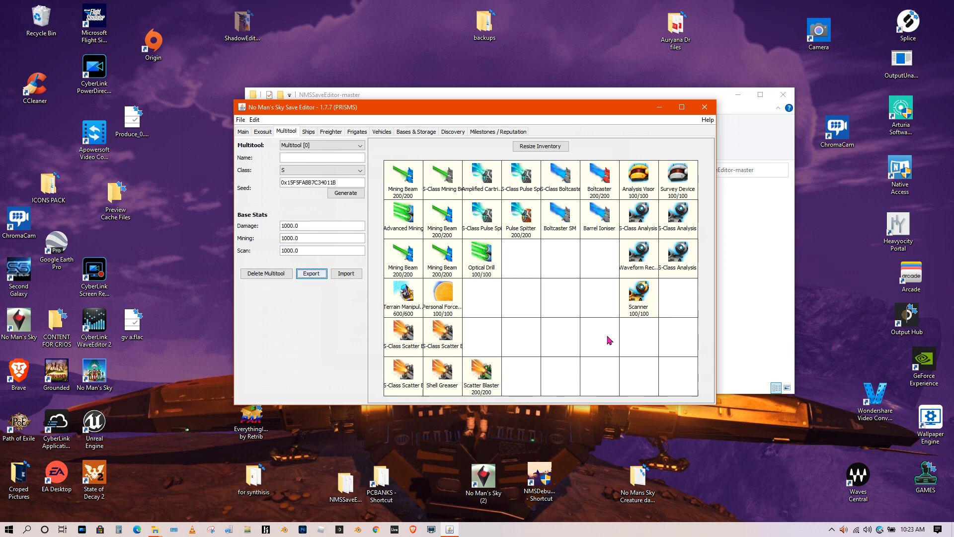
- Try to import a weapon file for Multitool [0], and check the list of multitools
click(339, 146)
click(336, 155)
click(347, 274)
click(596, 335)
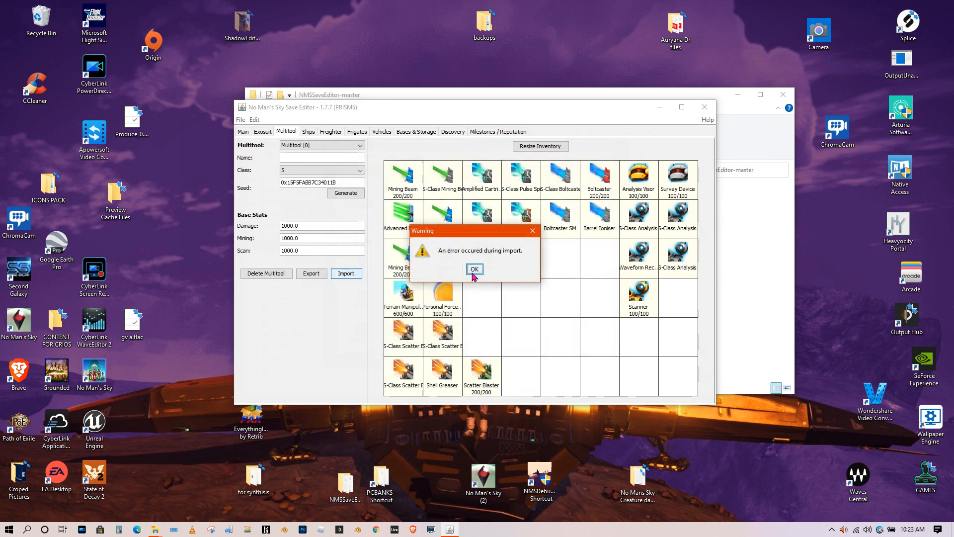
click(474, 269)
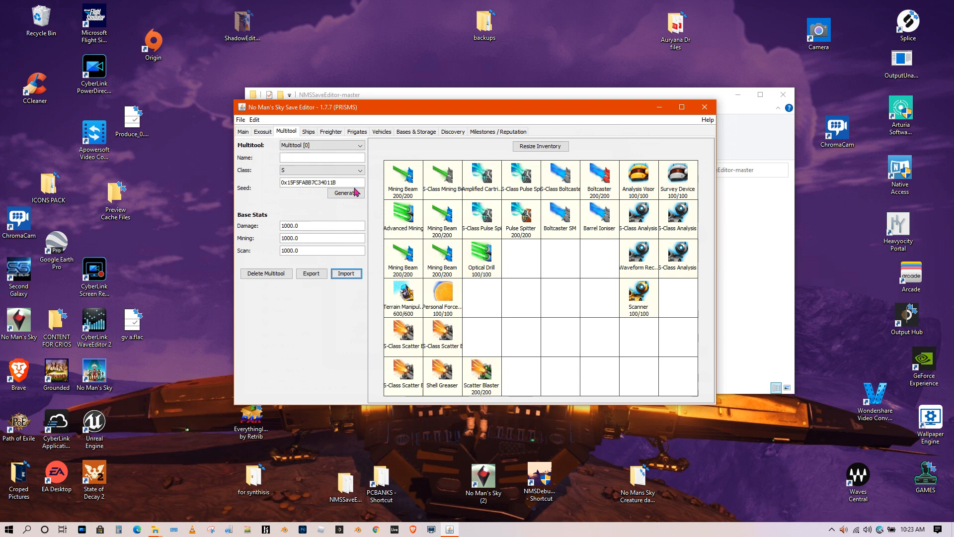
click(356, 146)
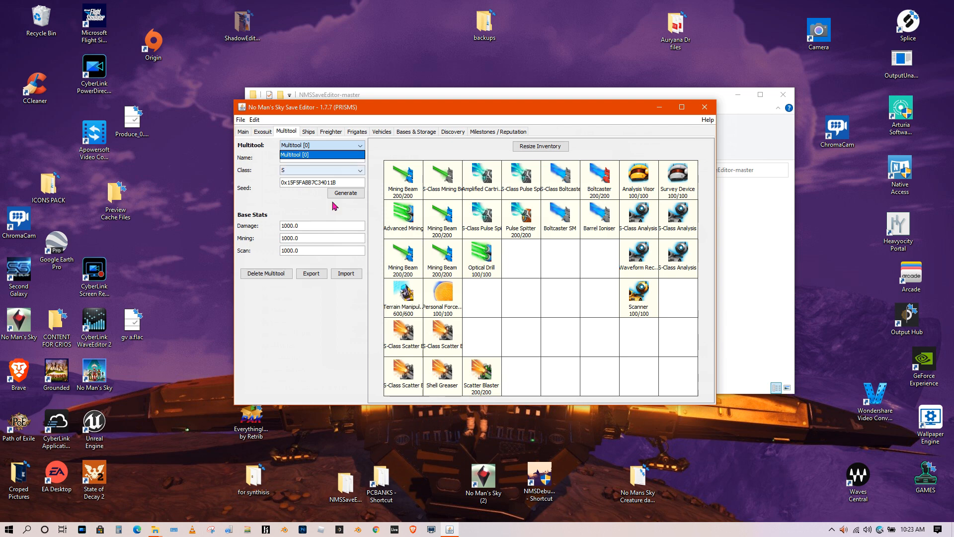
click(291, 210)
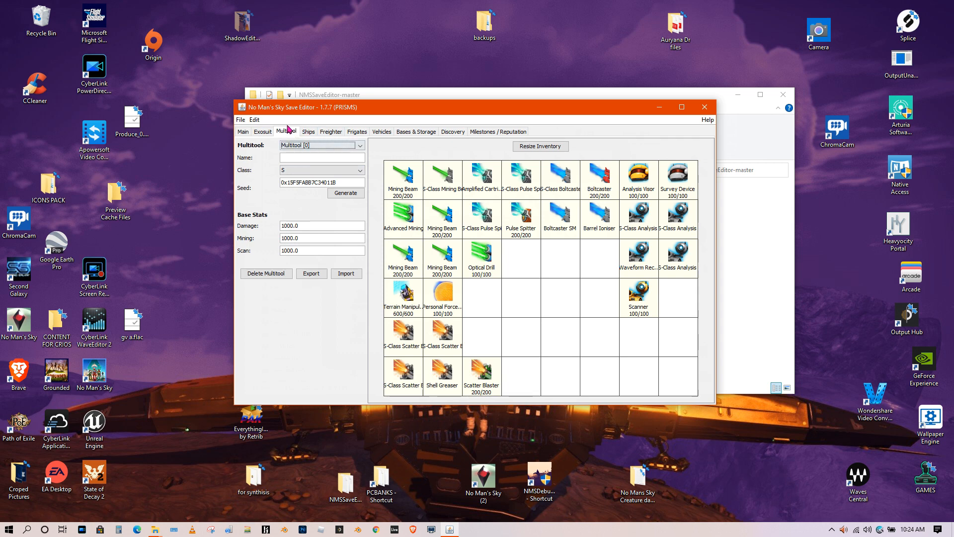
- Show the ship settings and select the ship Fighter [0]
click(308, 132)
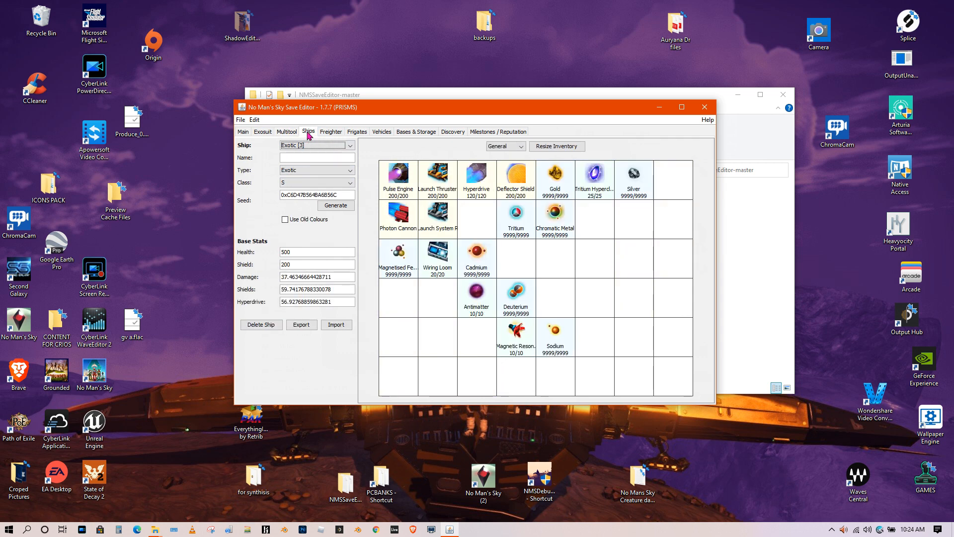
click(345, 148)
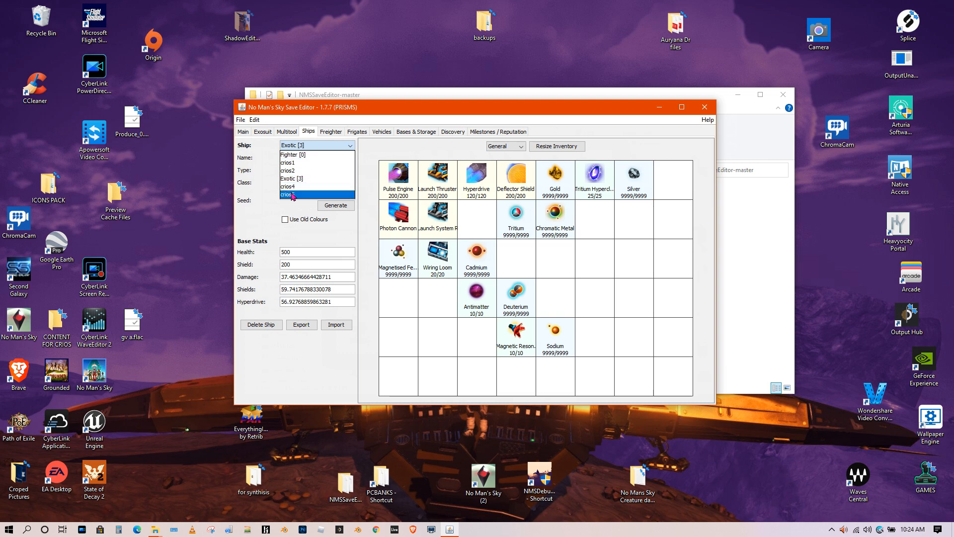
click(299, 155)
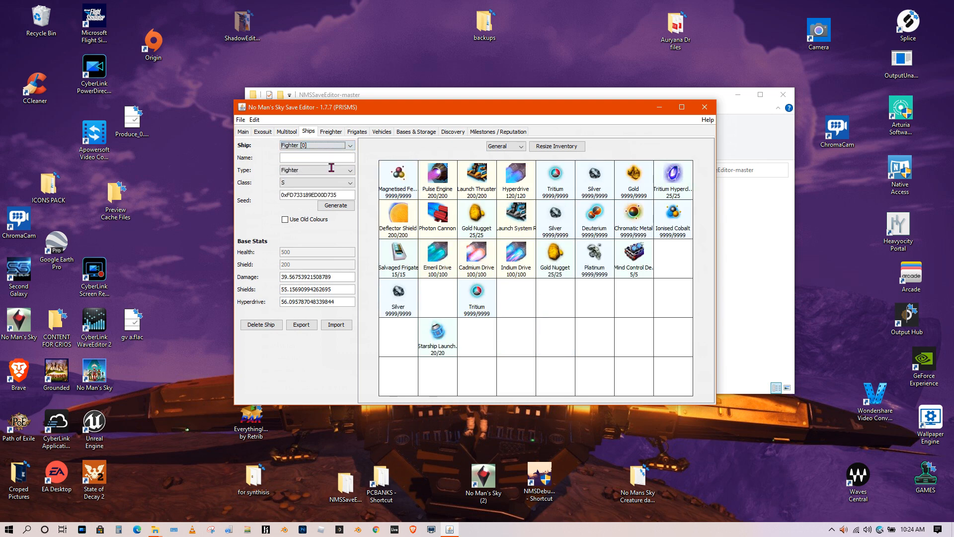
- Examine the options for an empty slot of Fighter [0] and its available inventories and ship types, without changing anything
right_click(528, 306)
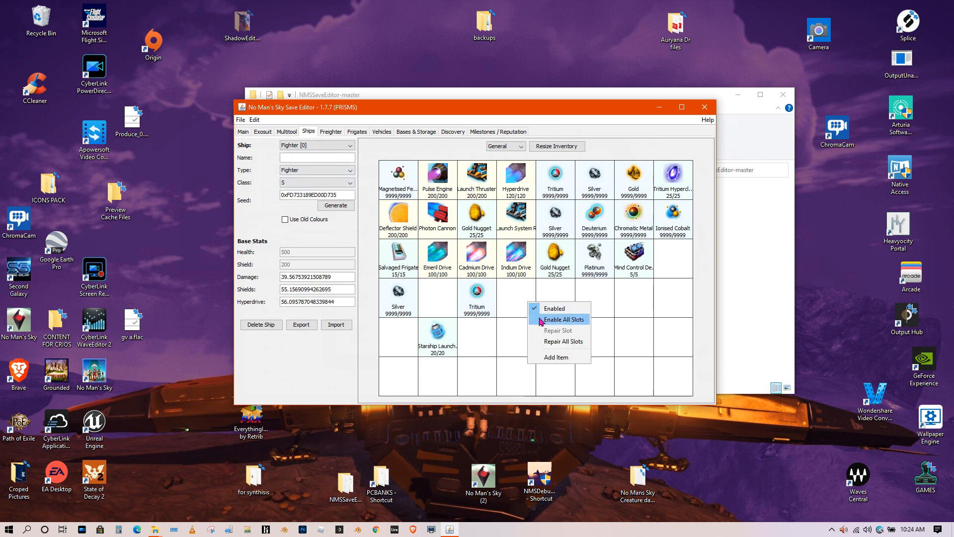
click(516, 294)
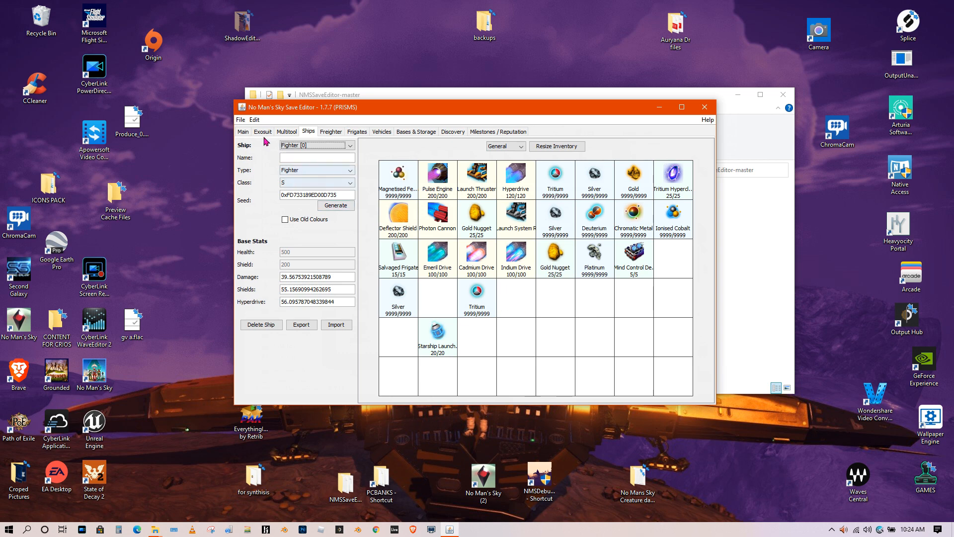
click(519, 147)
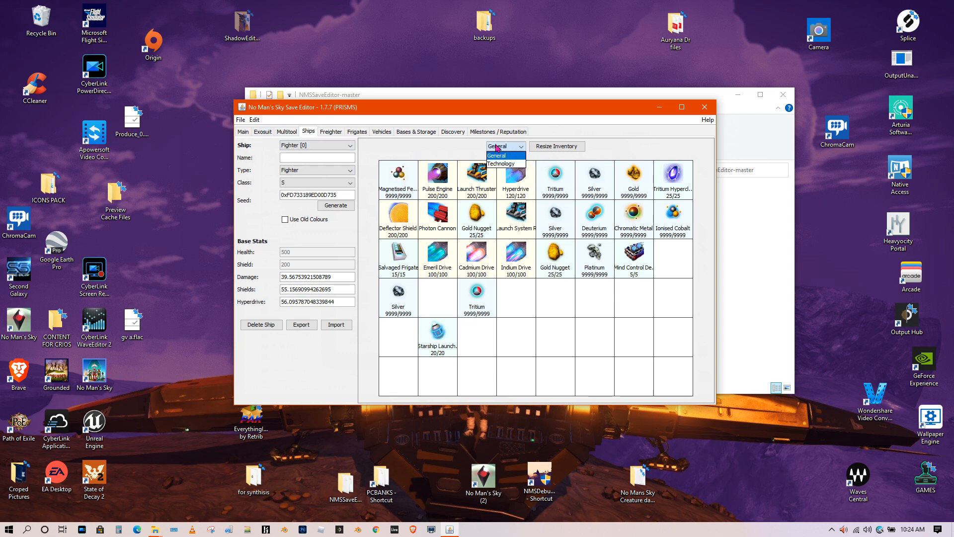
click(470, 146)
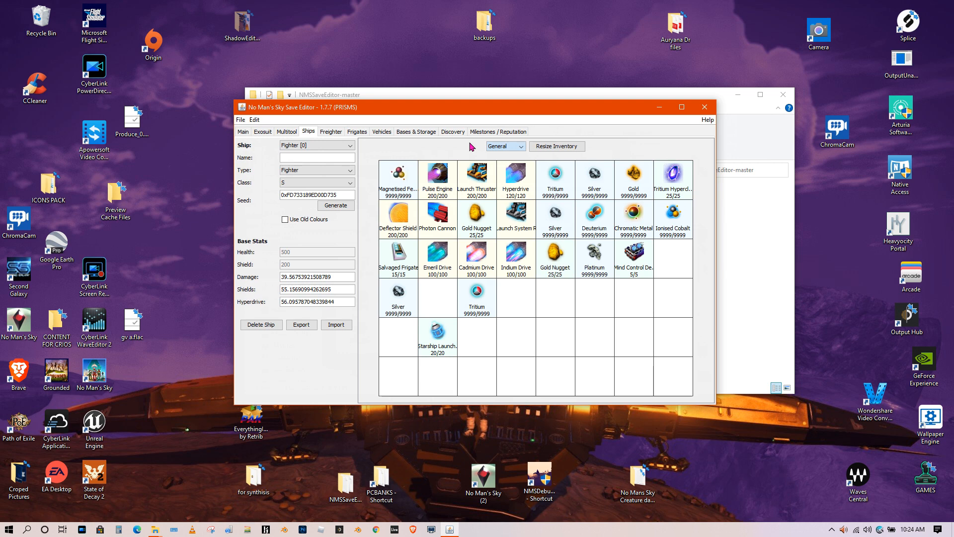
click(324, 171)
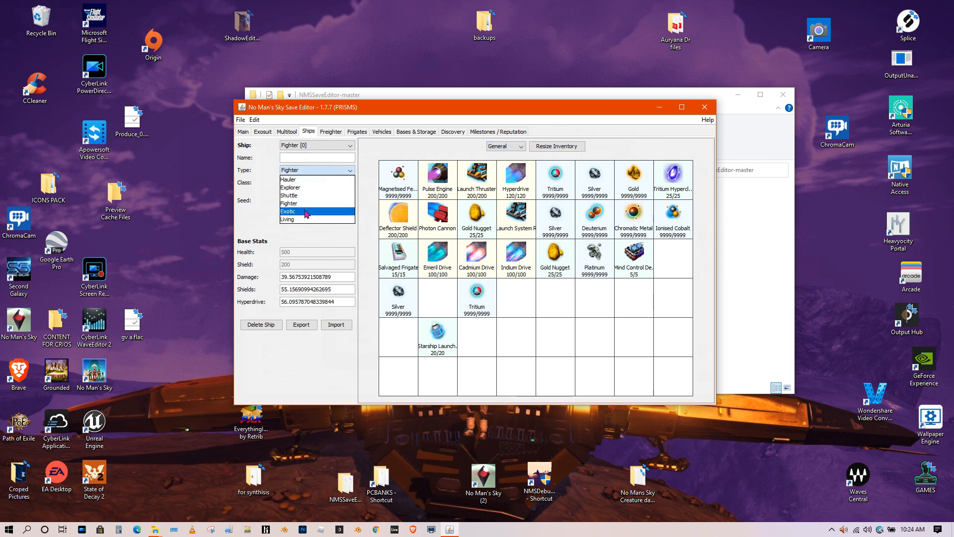
click(307, 172)
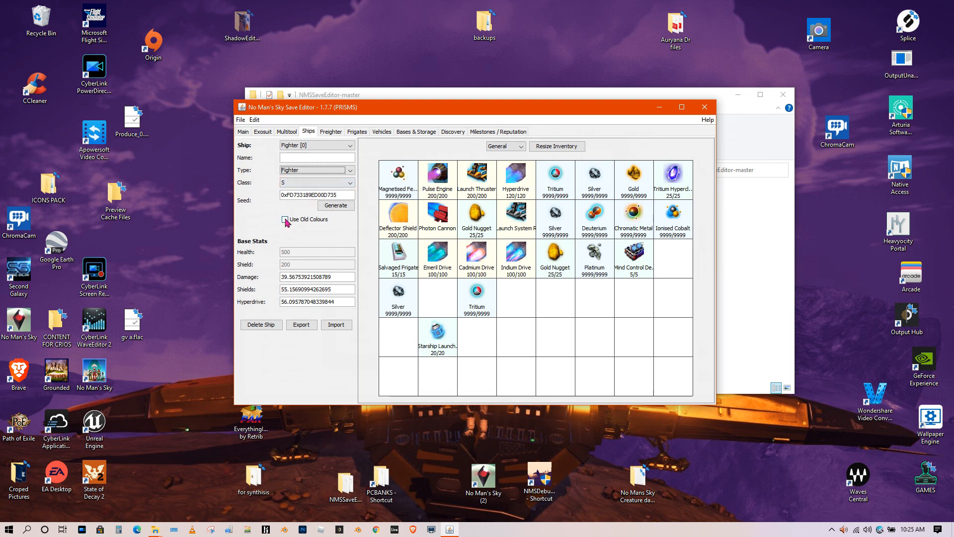
- Set the Damage, Shields and Hyperdrive base stats of Fighter [0] to 1000.0
click(288, 279)
text(9999)
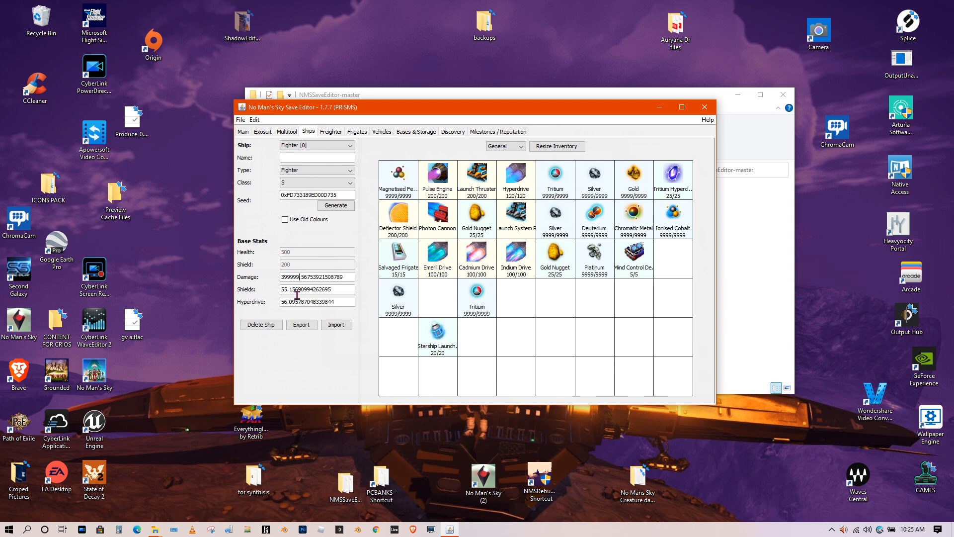
click(290, 289)
text(99999)
key(Tab)
text(9999)
click(316, 293)
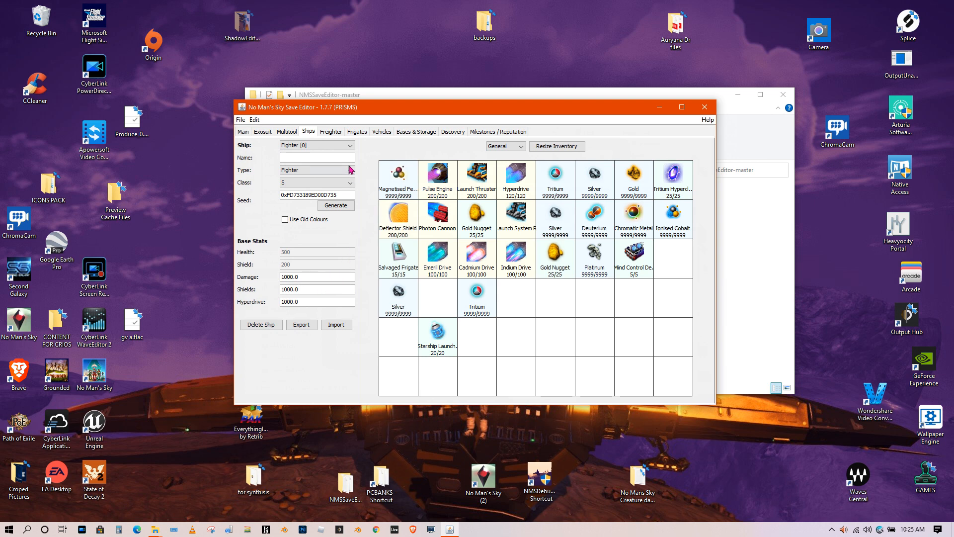
- View the freighter's settings and the list of available freighter types, keeping Capital
click(330, 132)
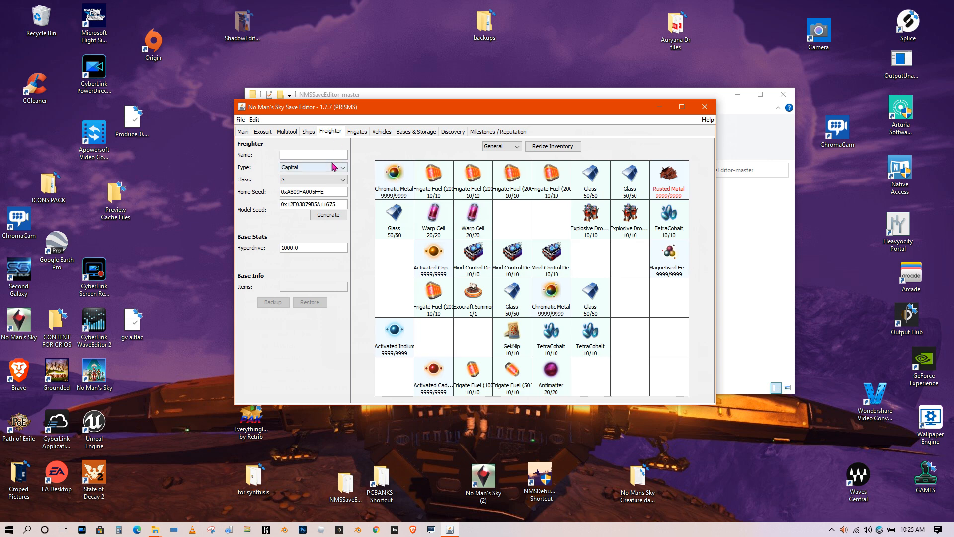
click(330, 169)
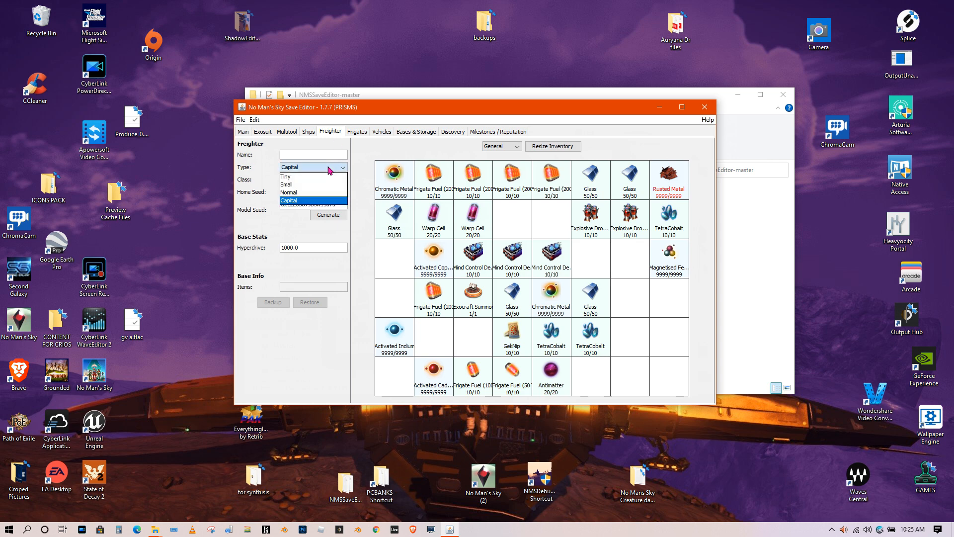
click(329, 170)
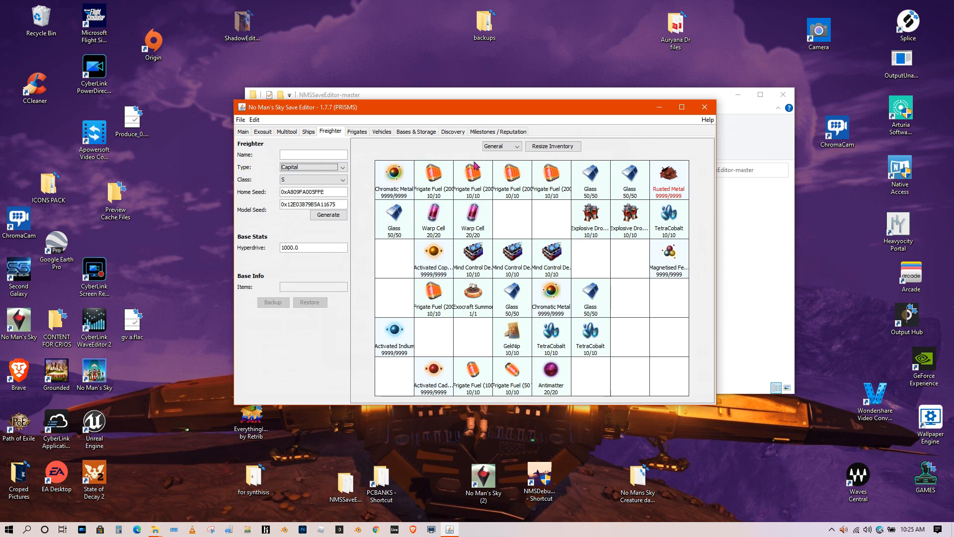
- Delete the Reality De-Threader in the last slot of the last row of the freighter's Technology inventory
click(518, 147)
click(500, 164)
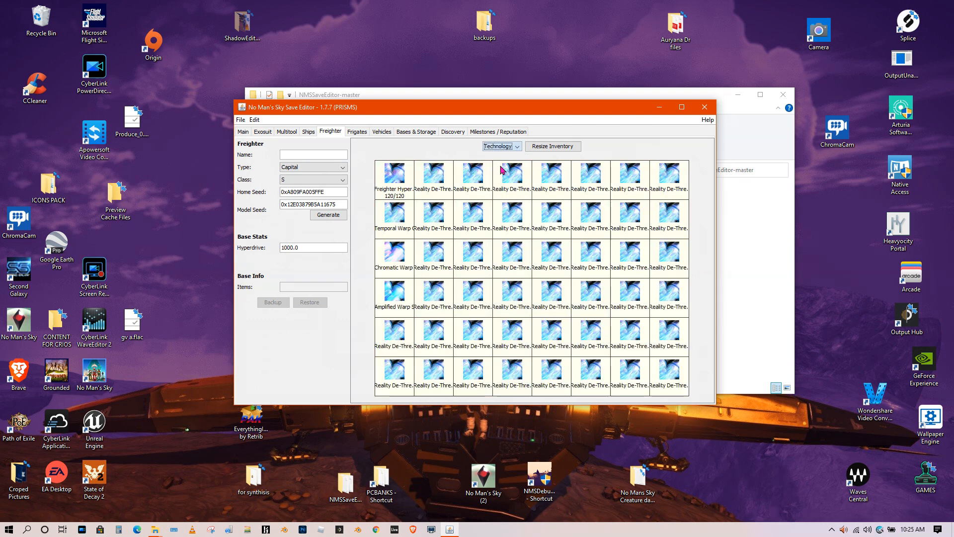
right_click(671, 382)
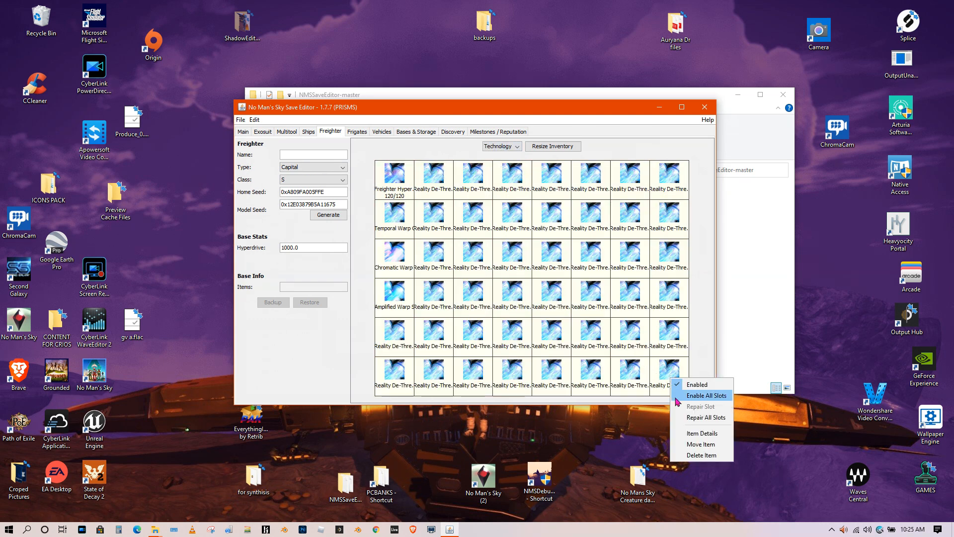
click(705, 454)
- Examine the Procedural and Freighter technology items that can be added to the emptied freighter slot, and close the dialog without adding one
right_click(660, 366)
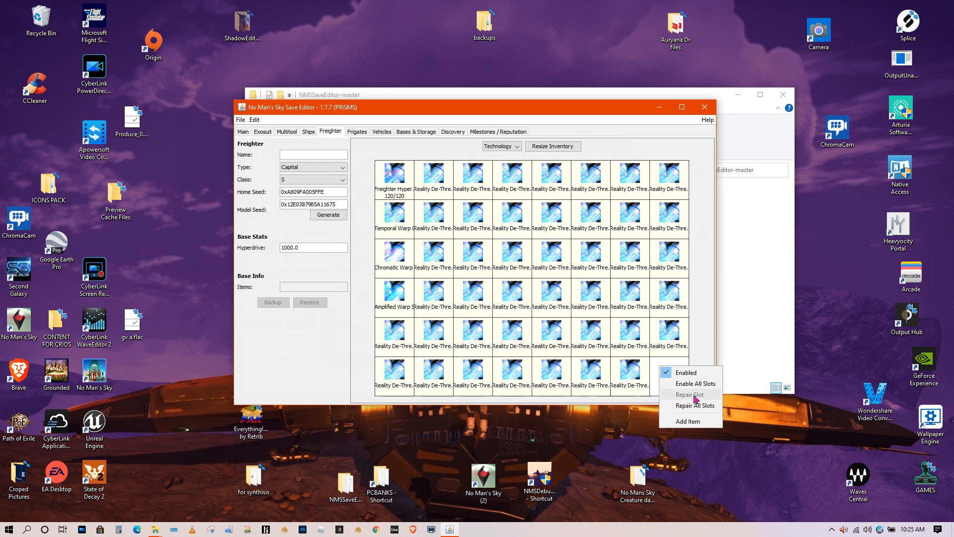
click(687, 422)
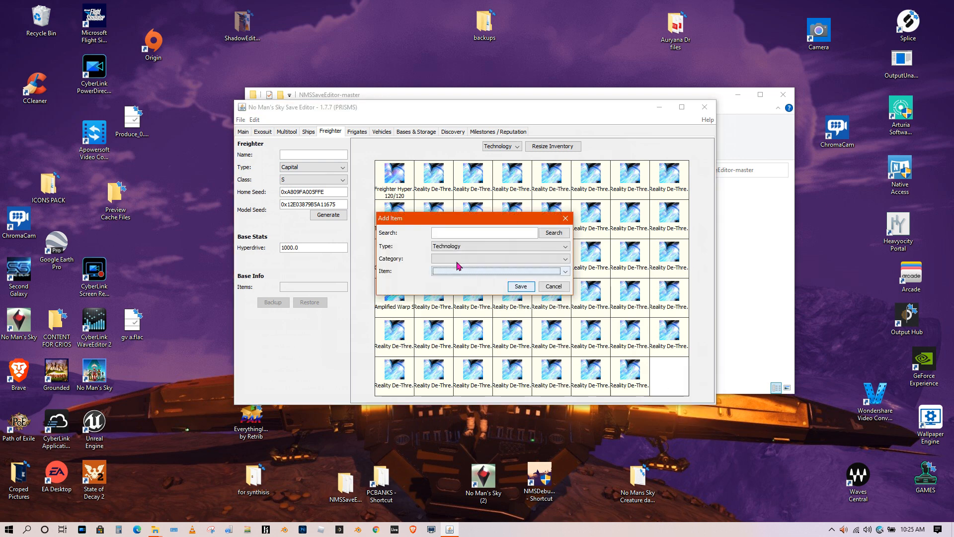
click(494, 260)
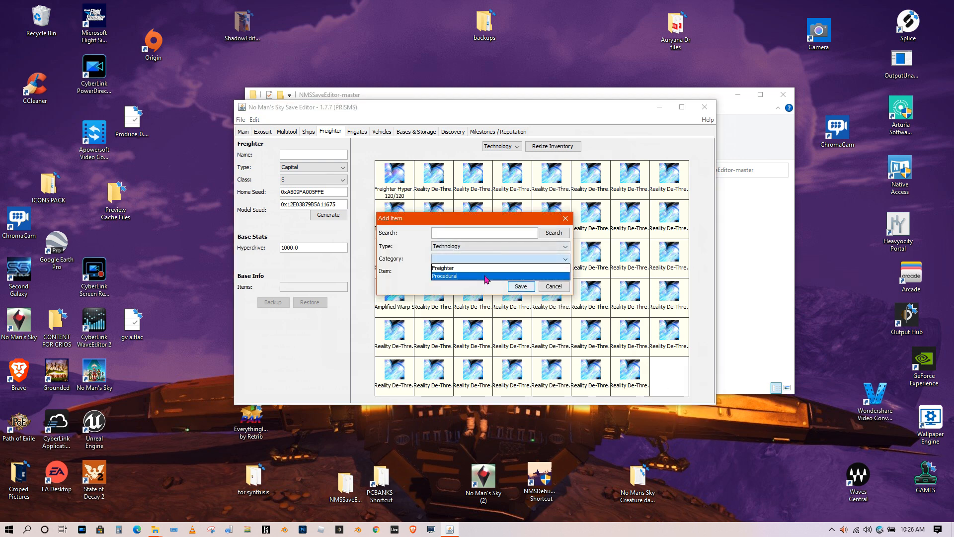
click(485, 276)
click(504, 270)
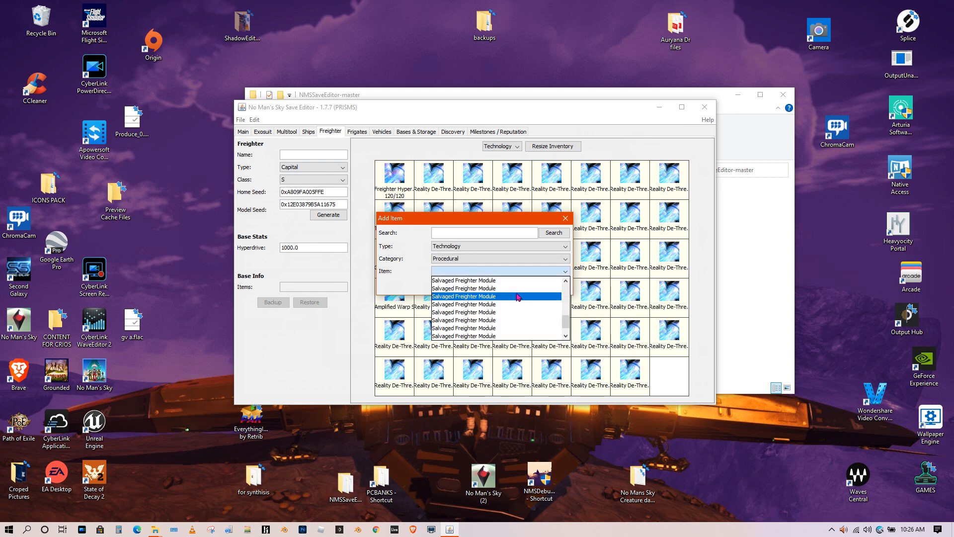
click(487, 259)
click(492, 268)
click(501, 272)
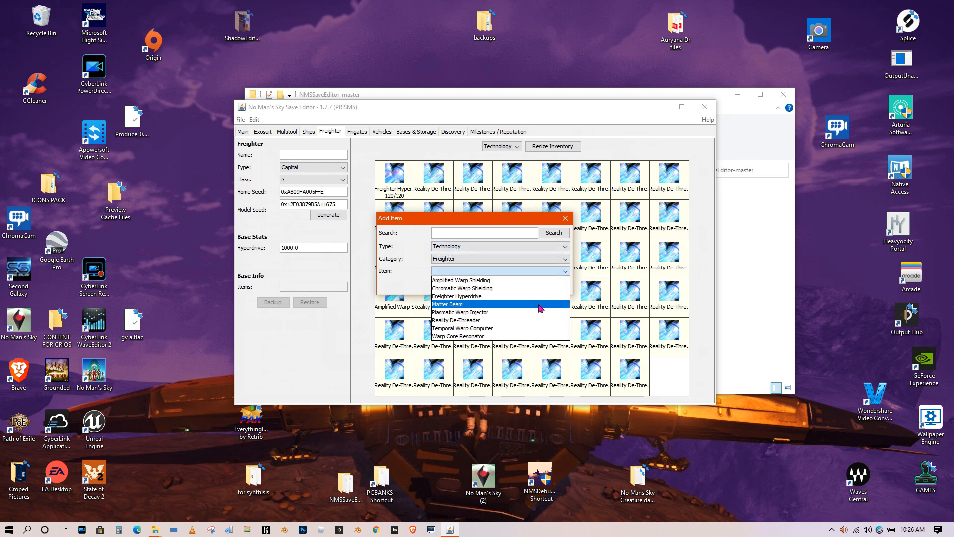
click(461, 259)
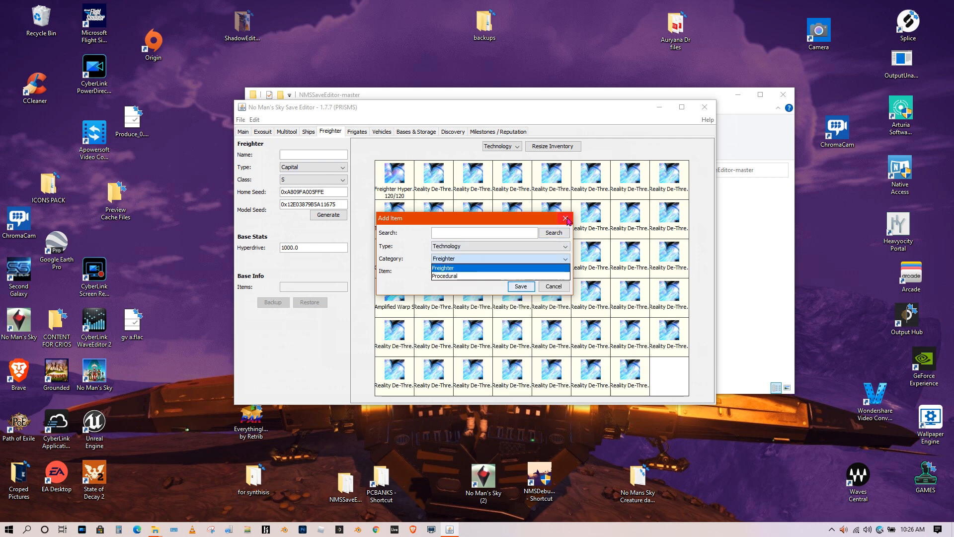
click(565, 219)
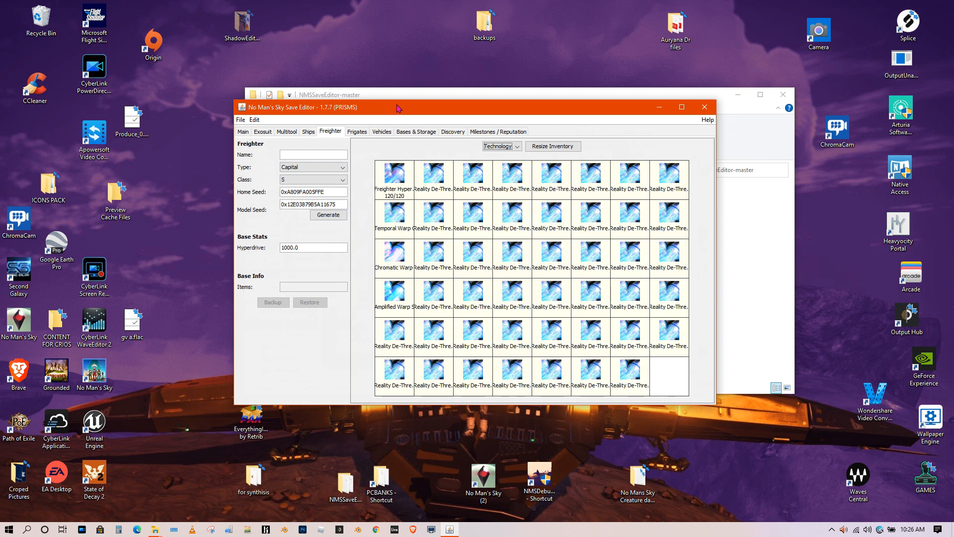
- Examine the list of frigates and the details of Combat [1], Combat [2] and Combat [3]
click(357, 131)
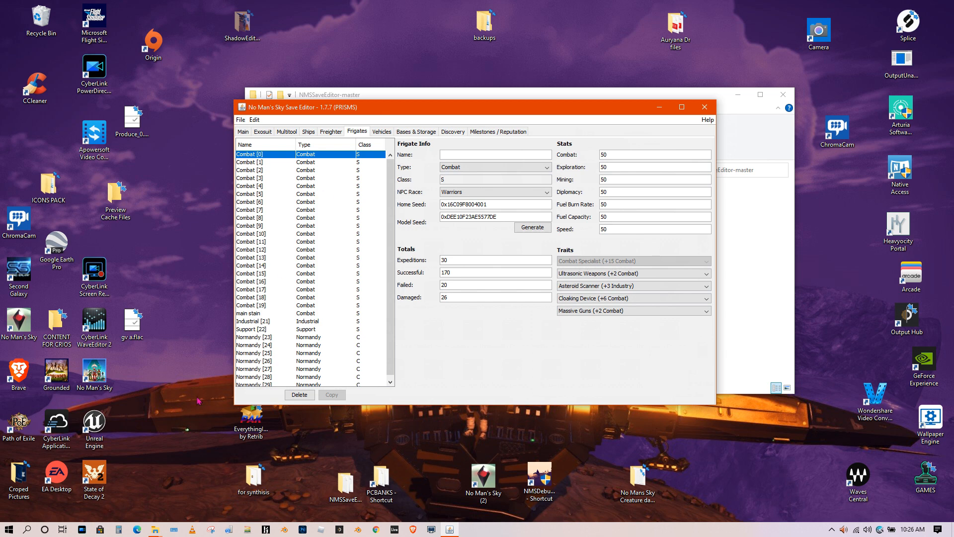
scroll(284, 324, down, 1)
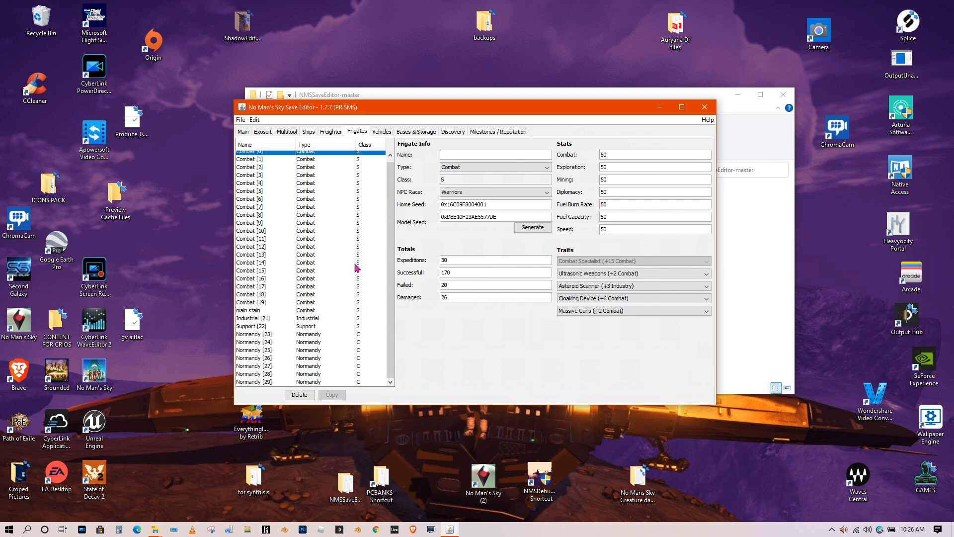
scroll(395, 239, up, 1)
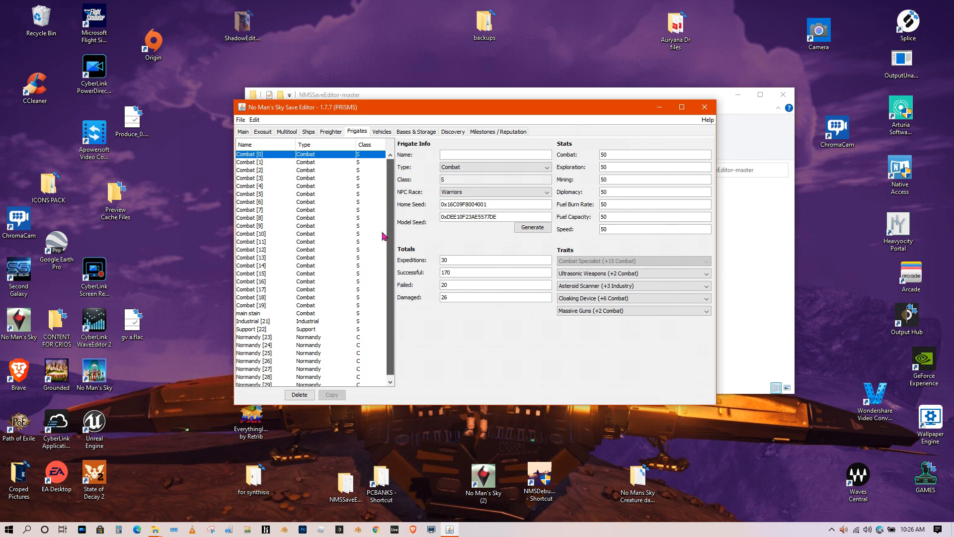
scroll(377, 269, down, 1)
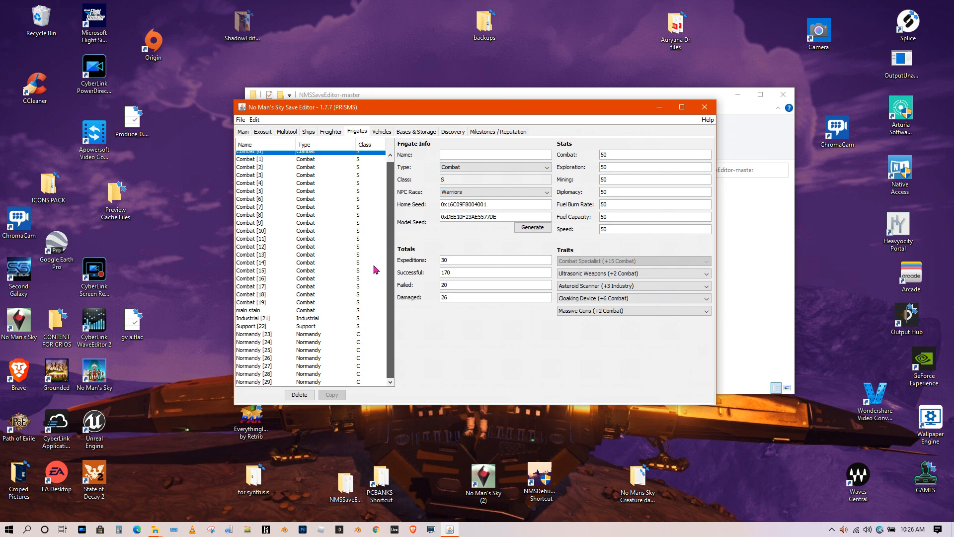
scroll(260, 170, up, 1)
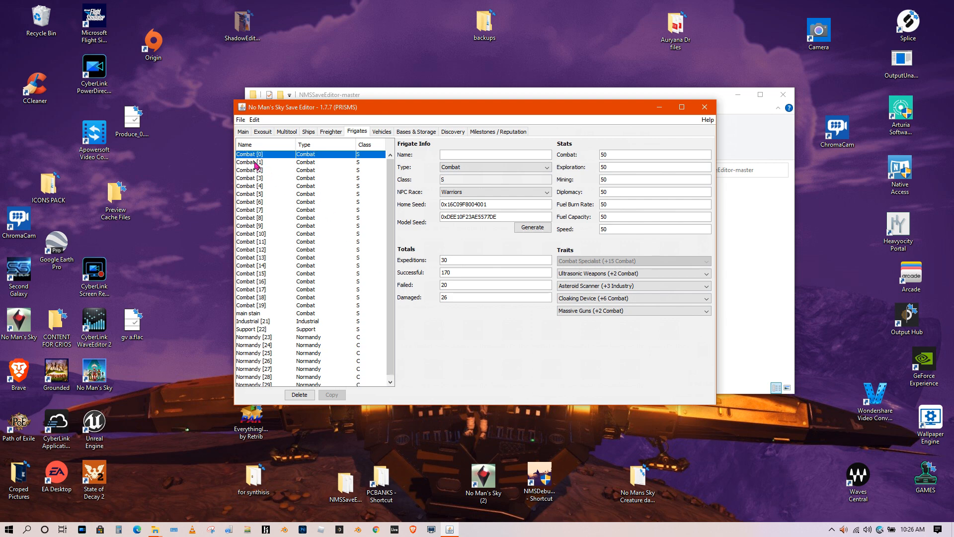
click(255, 162)
click(250, 170)
click(252, 178)
- Change the type of the frigate Combat [4] to Normandy
click(258, 186)
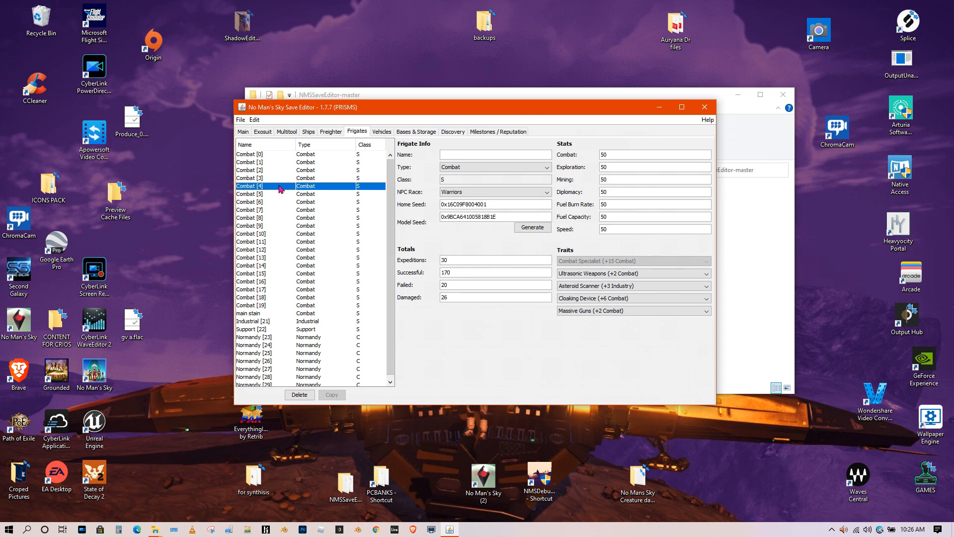
click(506, 168)
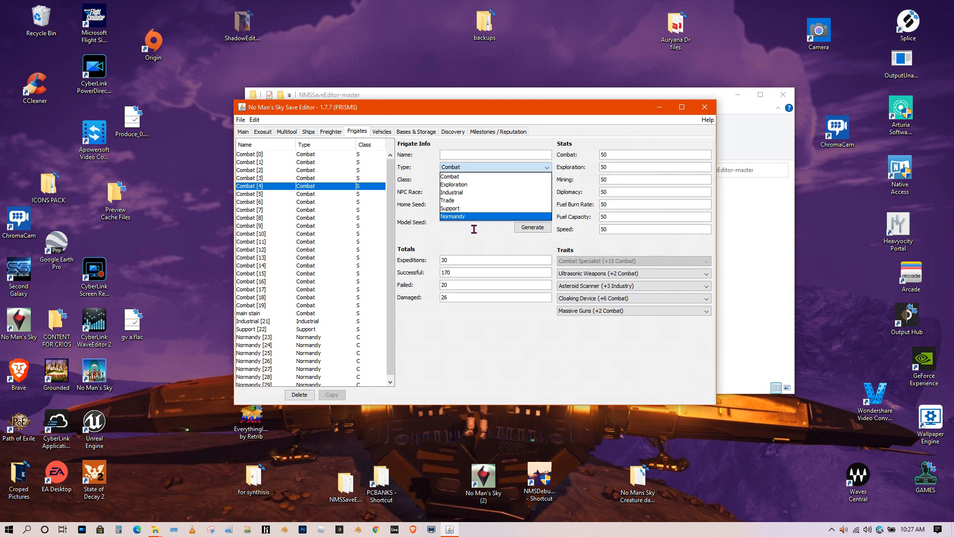
click(453, 217)
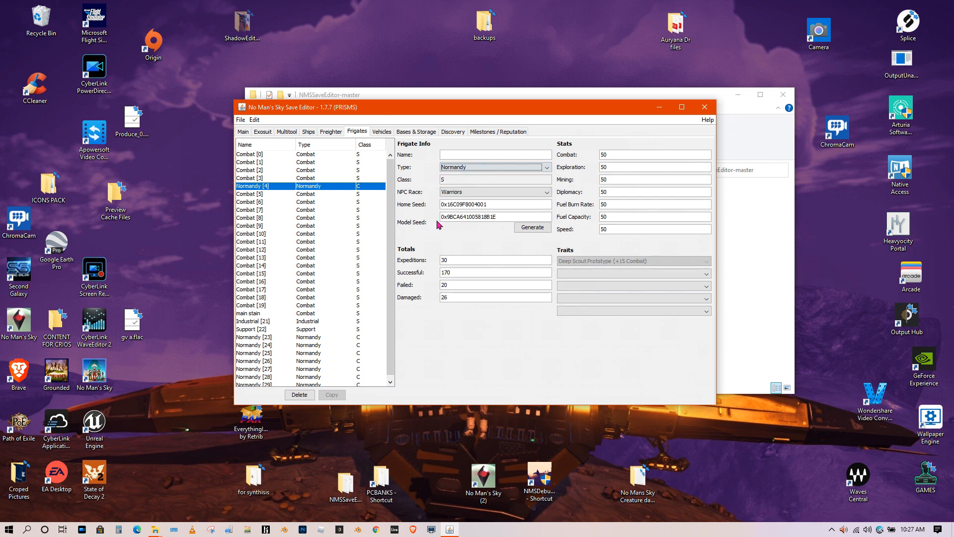
- Try to set the Normandy [4] frigate's Combat stat to 100000, and set its Damaged total to 99999
click(619, 159)
text(100000)
key(Tab)
double_click(488, 306)
key(BackSpace)
text(99999)
click(476, 289)
- Delete the frigate Combat [19] from the fleet
scroll(322, 307, down, 1)
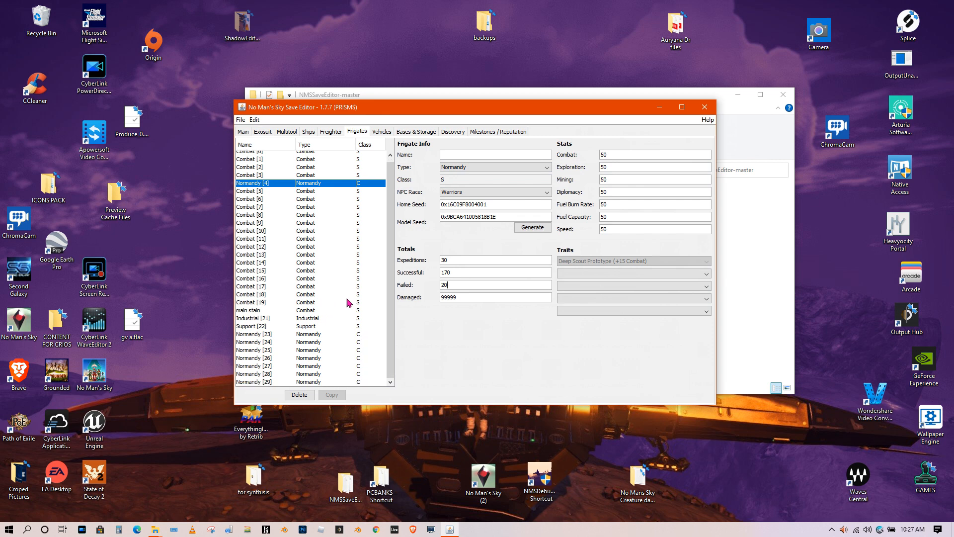
scroll(304, 189, up, 1)
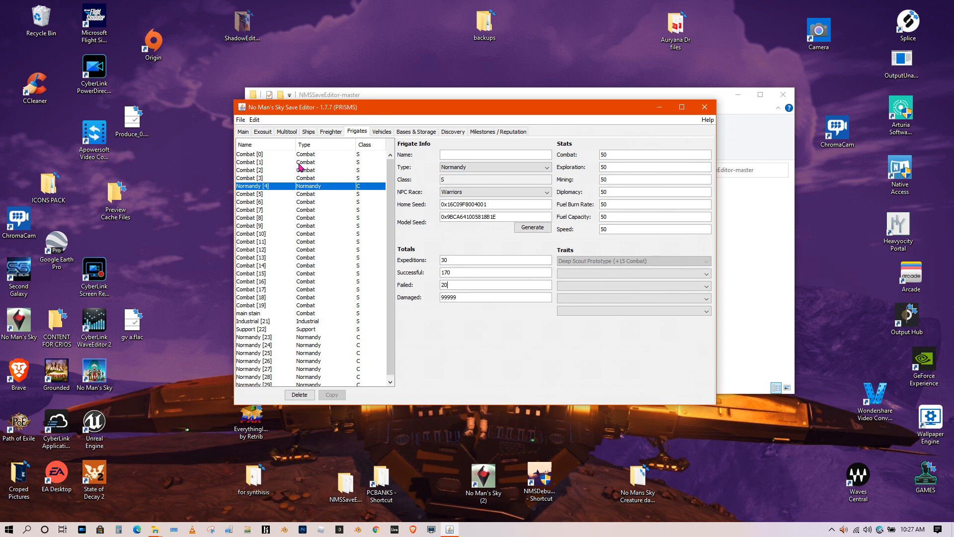
click(302, 306)
click(299, 395)
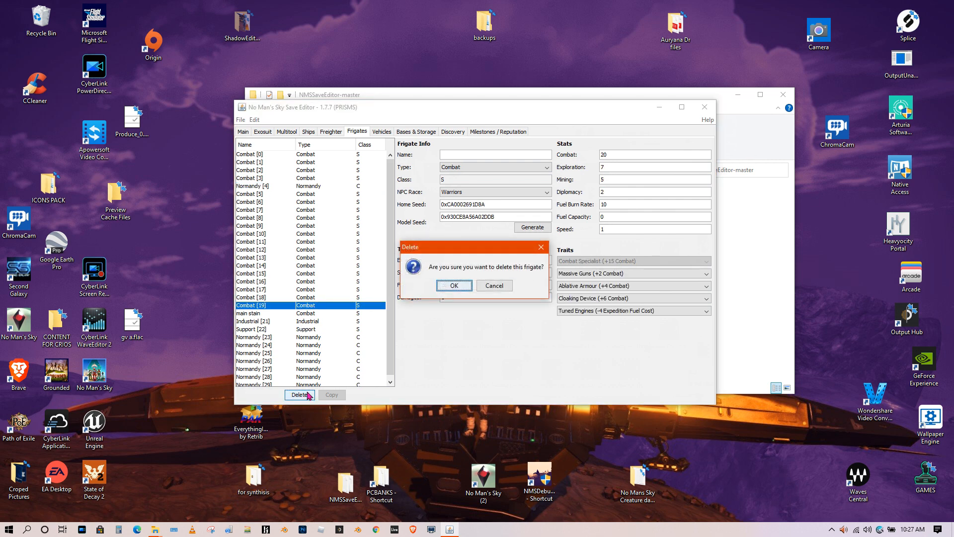
click(465, 284)
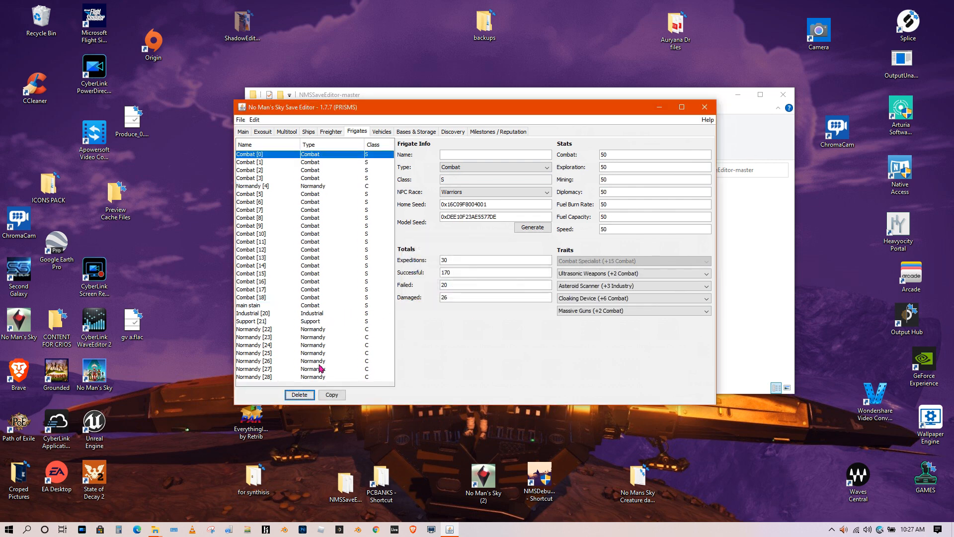
- Duplicate the frigate Normandy [22] to add another Normandy to the fleet
click(311, 330)
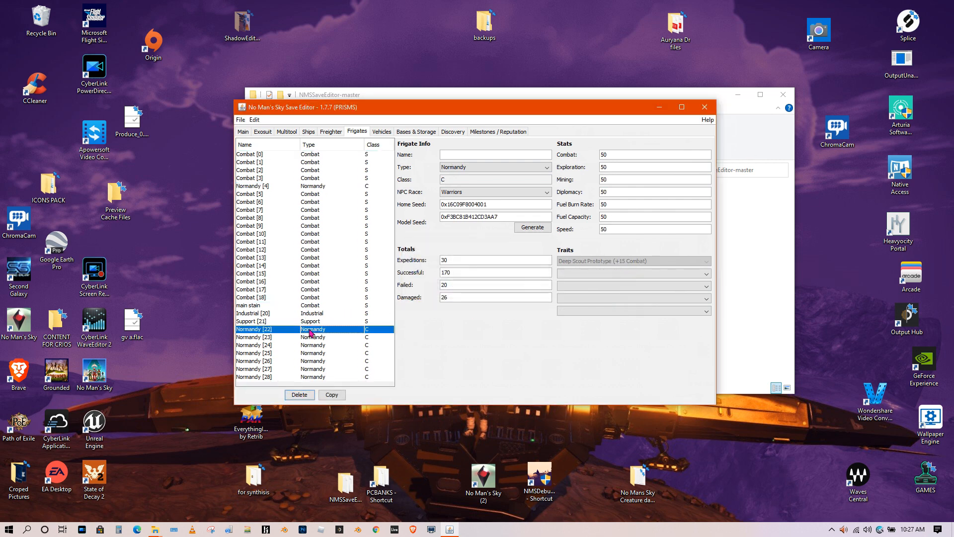
click(332, 396)
drag(391, 295, 390, 327)
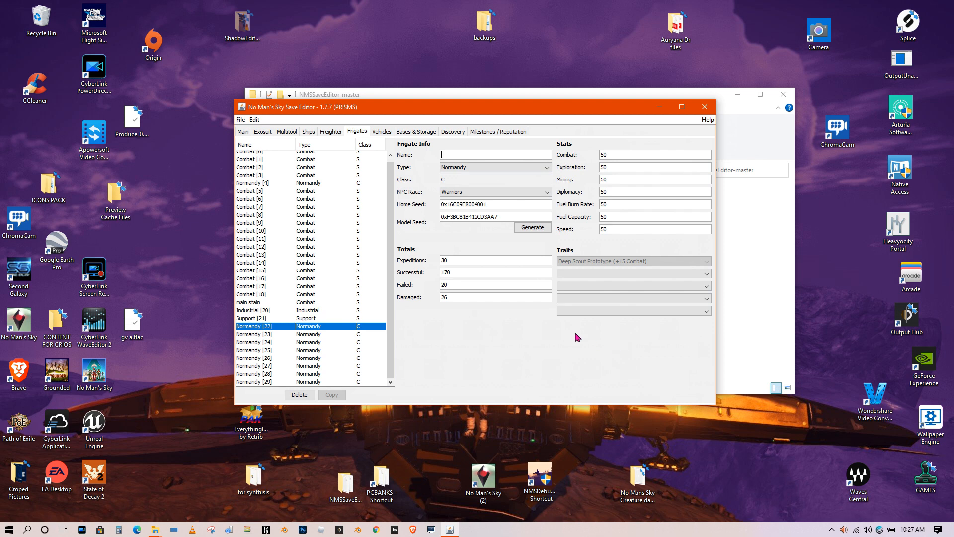
- View the Roamer's inventory and the slot options for its disabled slot in the first row, without choosing any
click(382, 132)
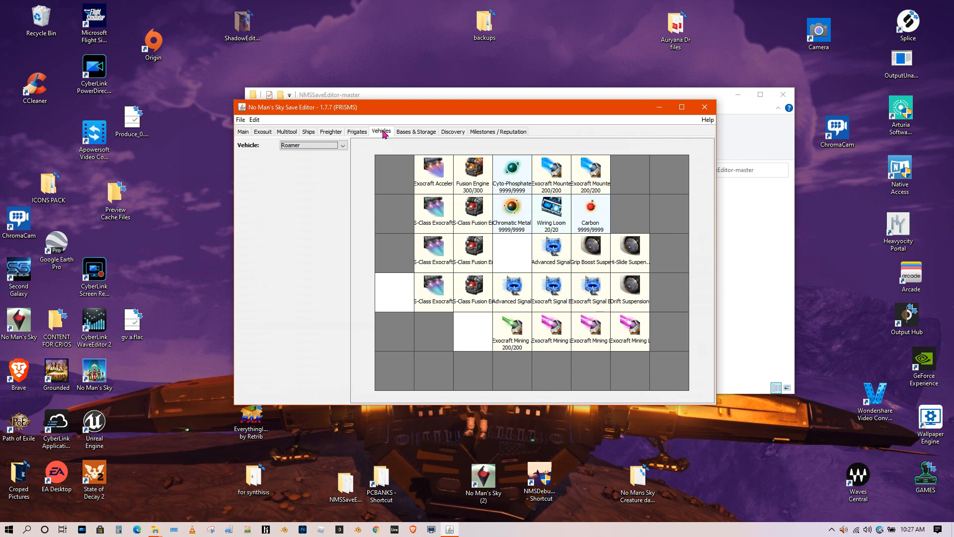
right_click(397, 177)
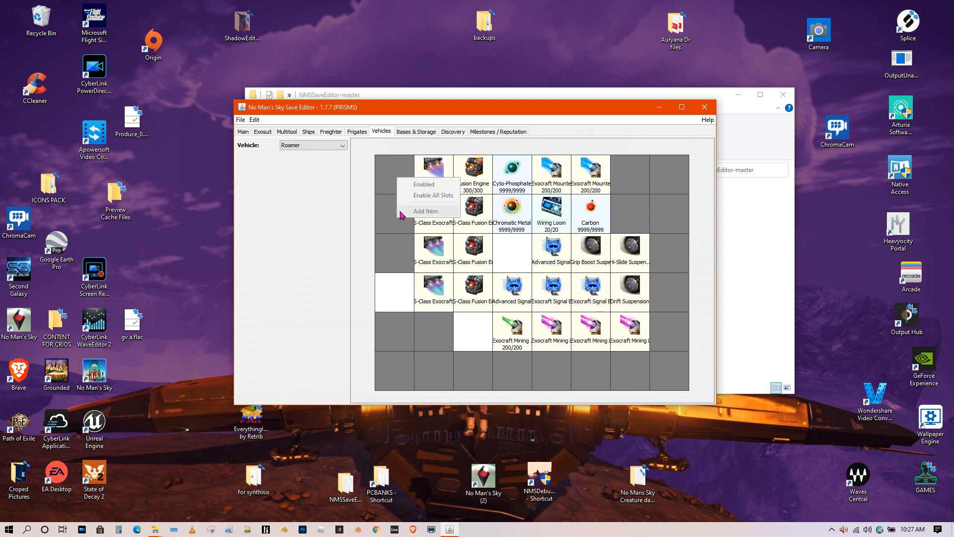
click(401, 270)
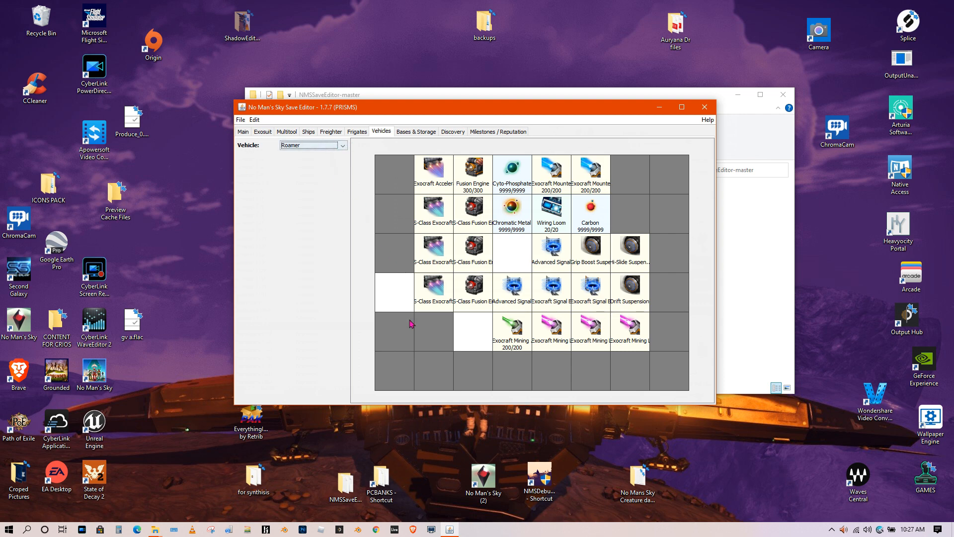
- Show the Minotaur's inventory, open the Add Item dialog for the first empty slot in its first row, and close it without adding anything
click(342, 147)
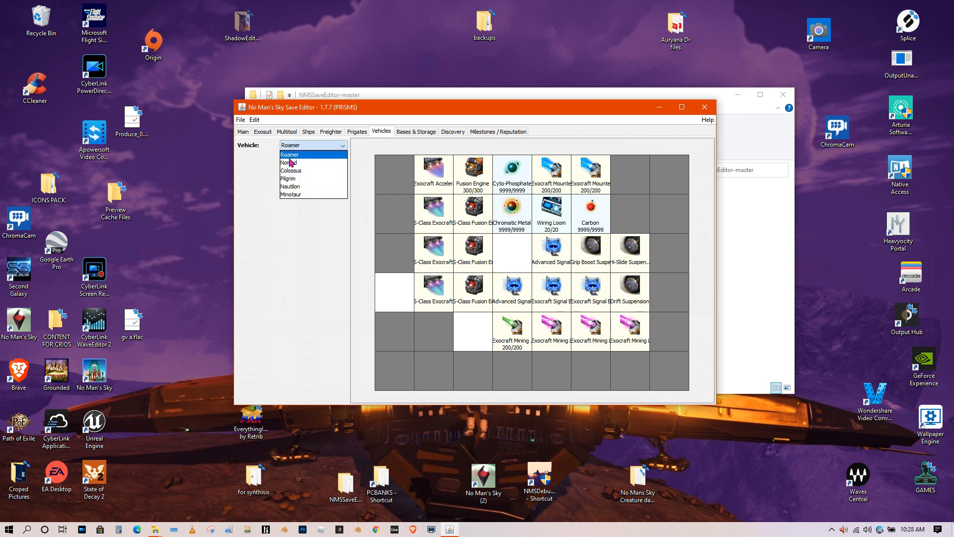
click(299, 194)
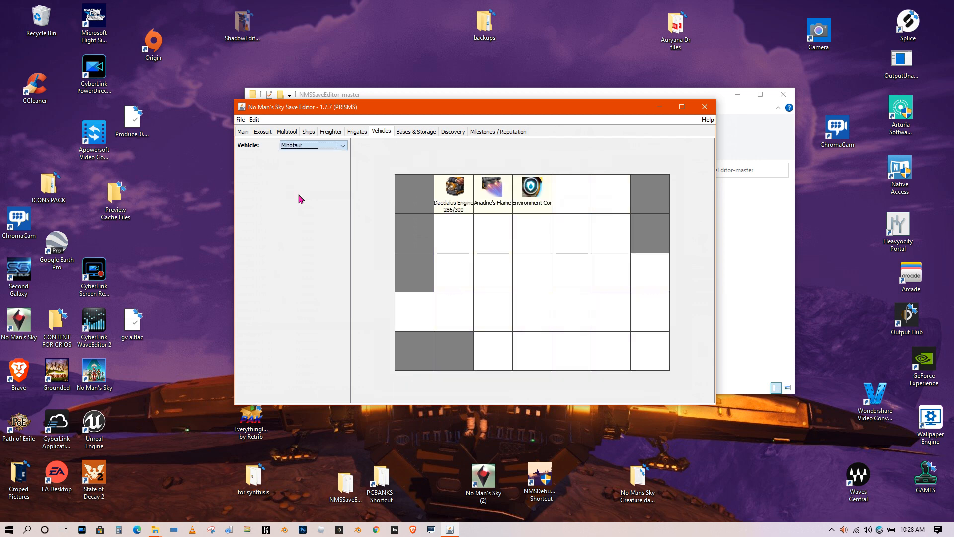
right_click(579, 226)
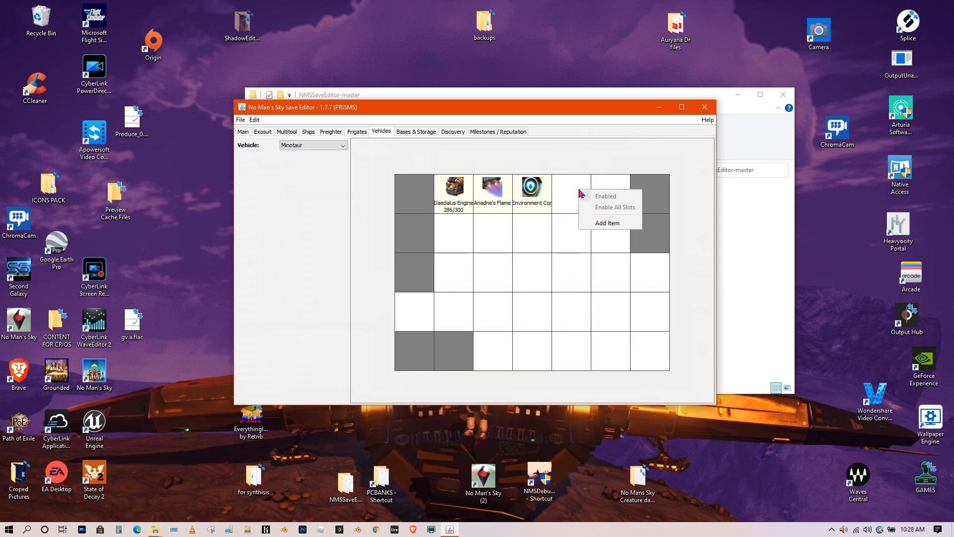
click(599, 225)
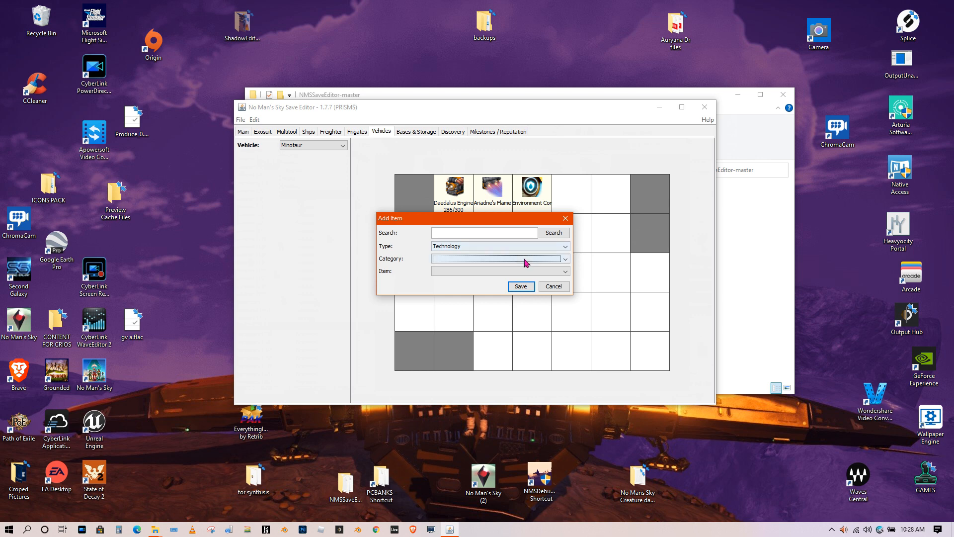
click(565, 219)
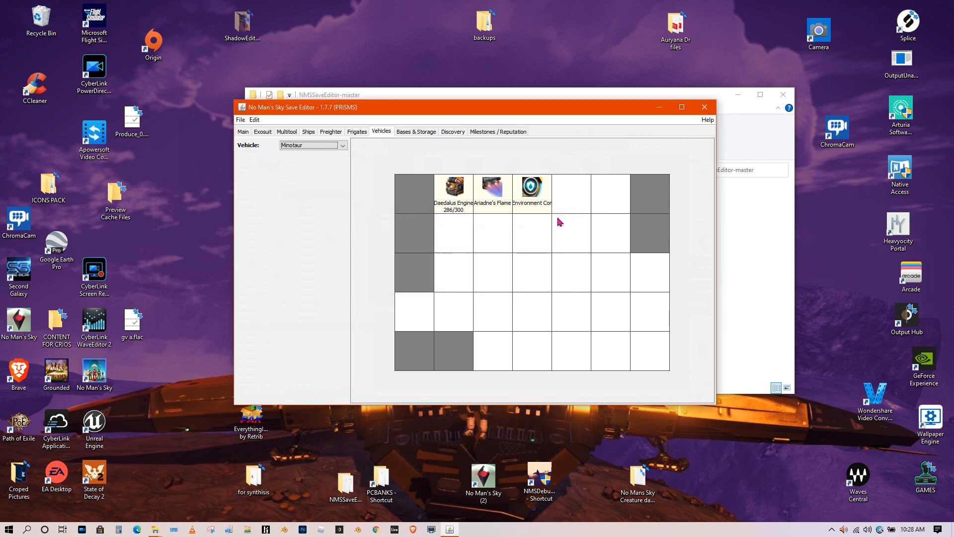
- View the base storage, open the Add Item dialog for the empty second-row slot of Chest 0, and close it without adding anything
click(407, 133)
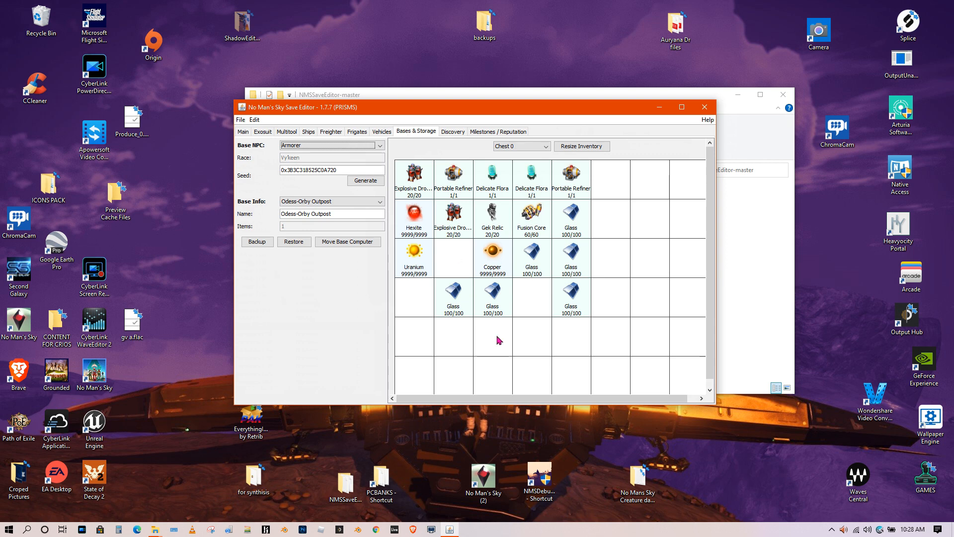
right_click(611, 225)
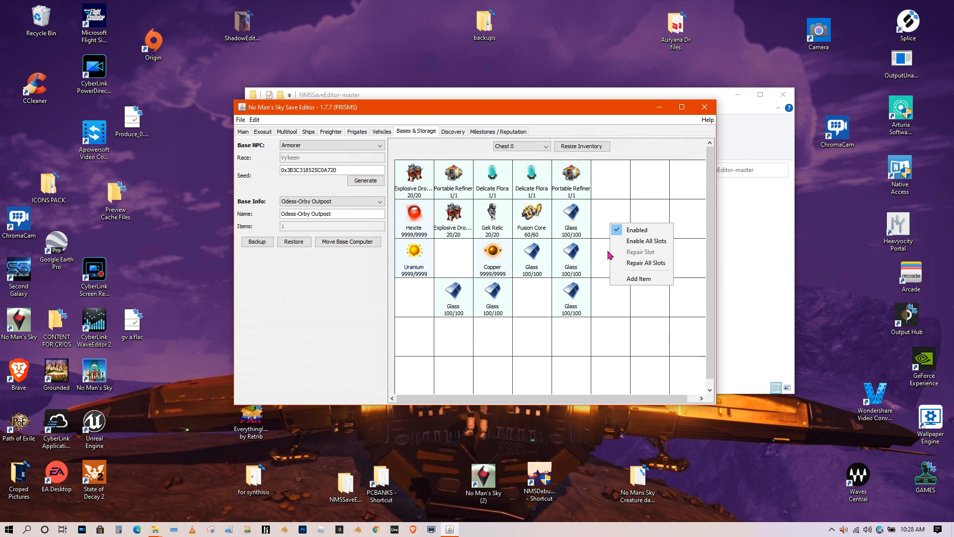
click(646, 281)
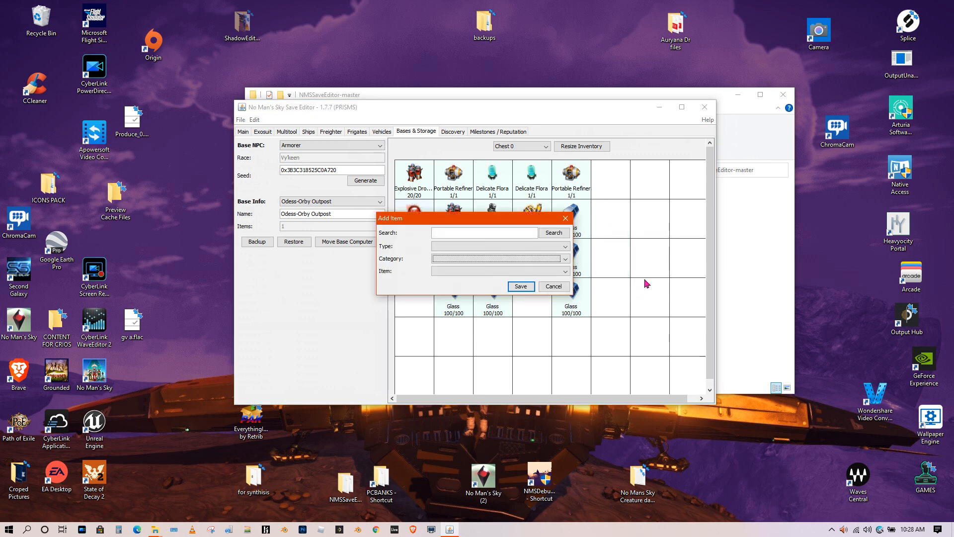
click(566, 219)
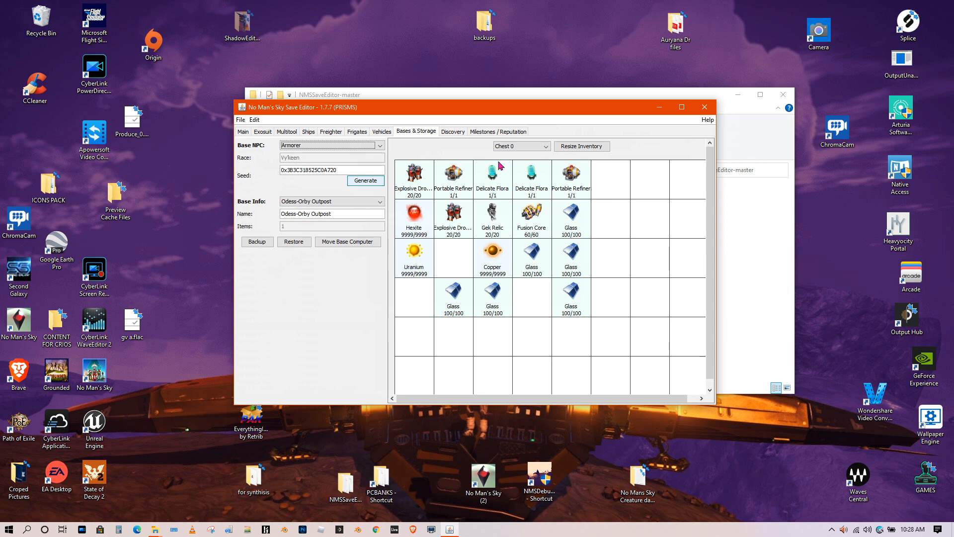
- Look through the list of storage inventories, keeping Chest 0, and display the Farmer base NPC's details
click(531, 147)
mouse_move(546, 176)
mouse_down()
mouse_move(547, 210)
mouse_move(547, 159)
mouse_up()
click(547, 147)
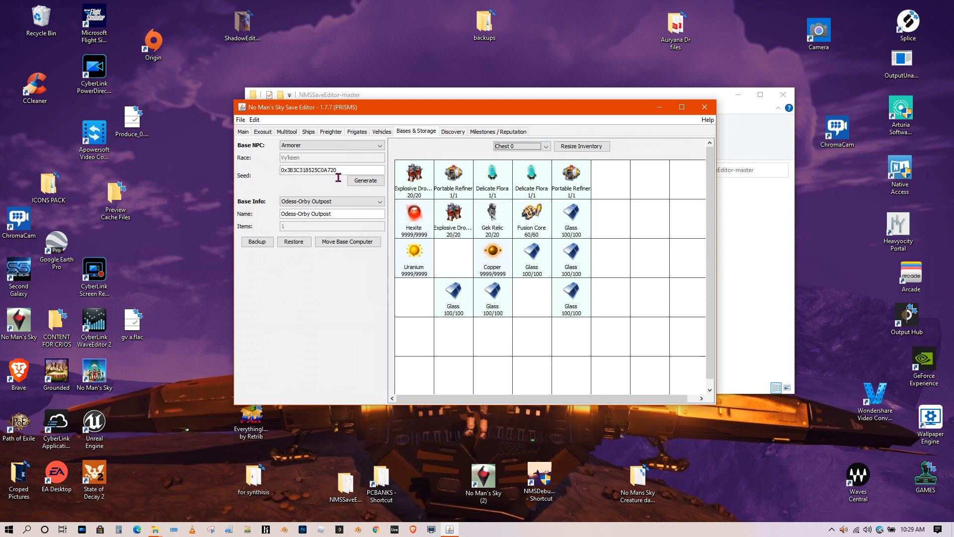
click(363, 145)
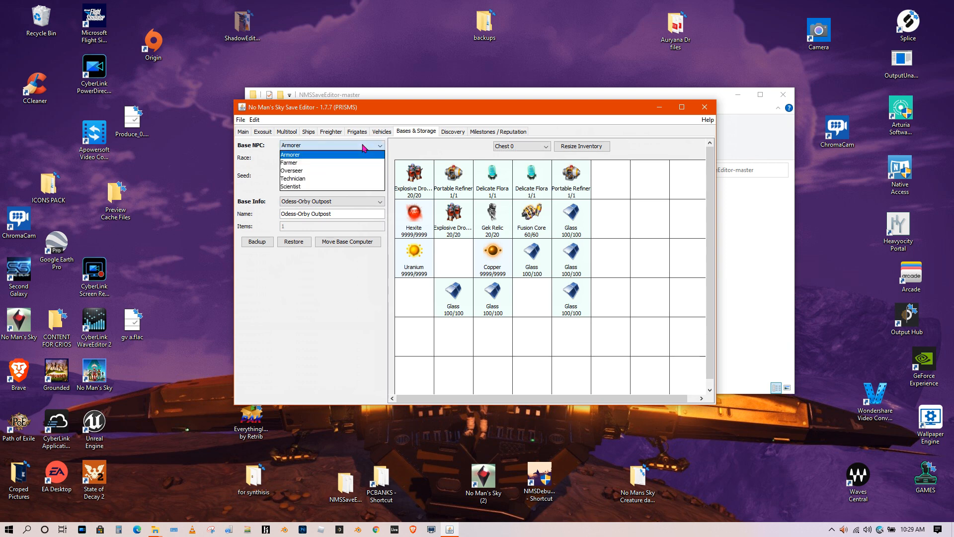
click(302, 164)
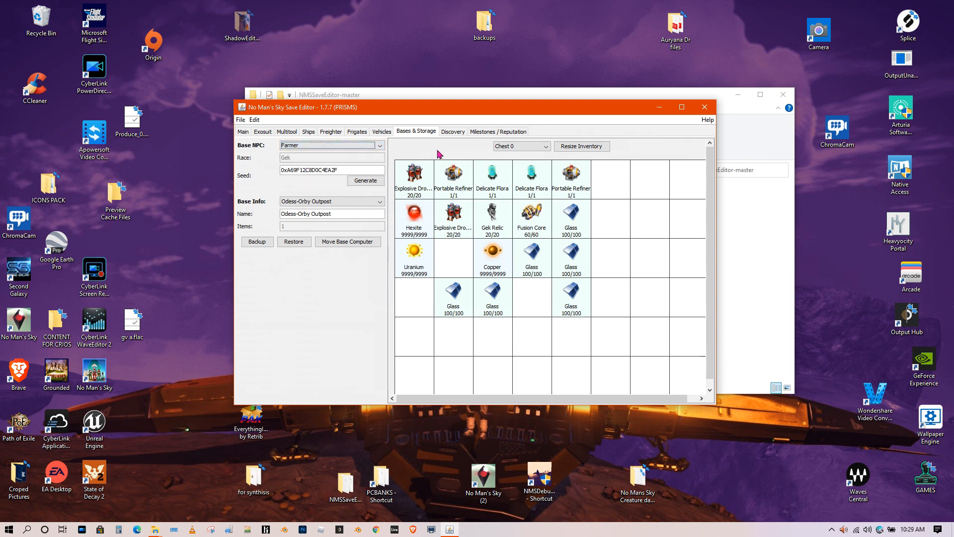
- Add all available technologies to the Known Technology list in the discovery data
click(452, 132)
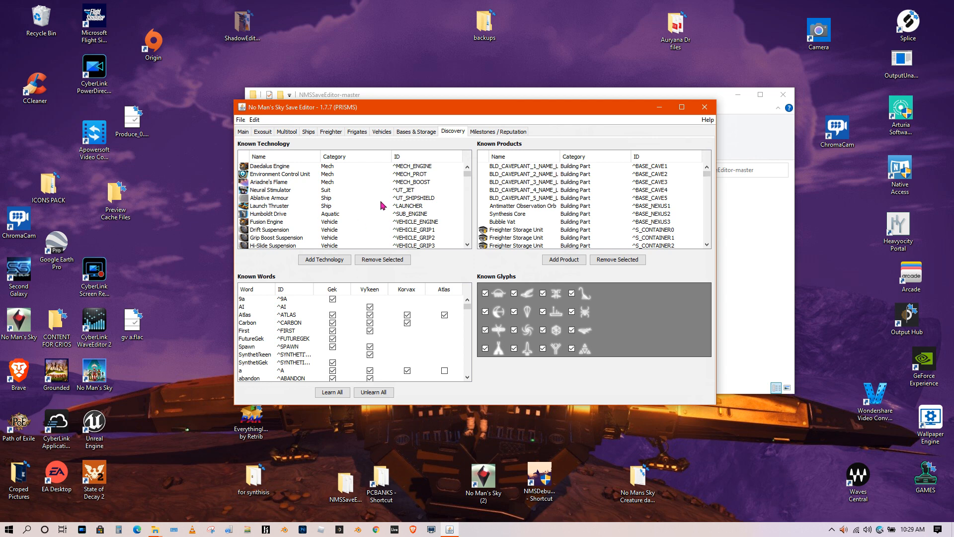
click(325, 260)
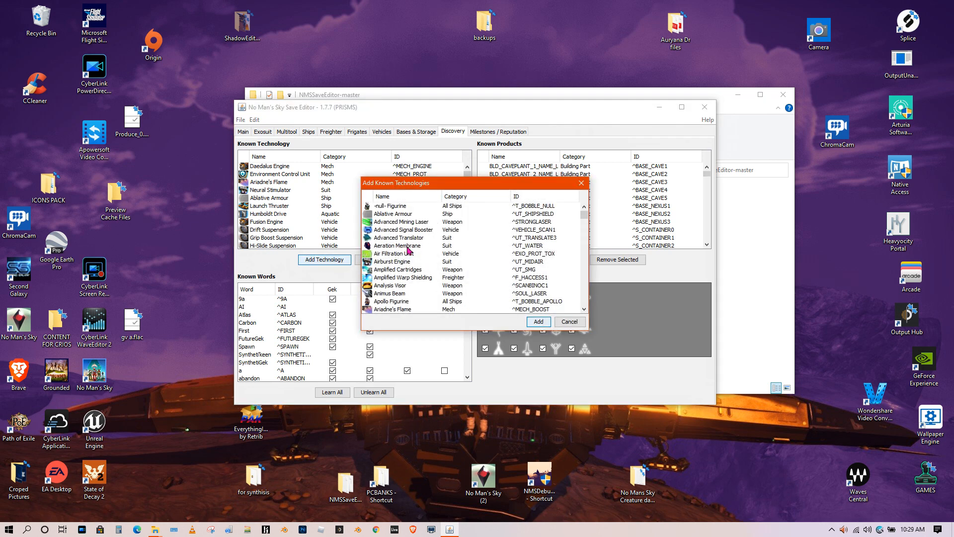
key(ctrl+a)
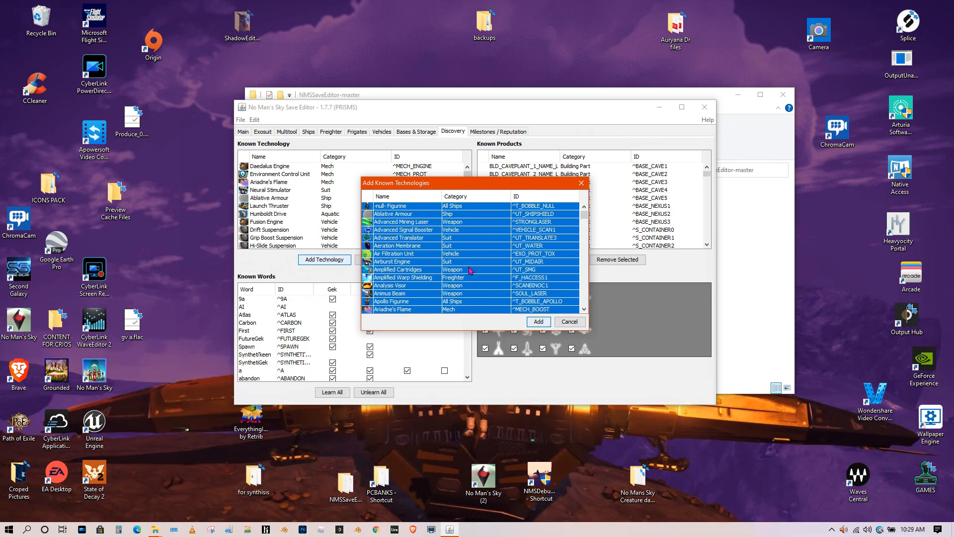
click(541, 323)
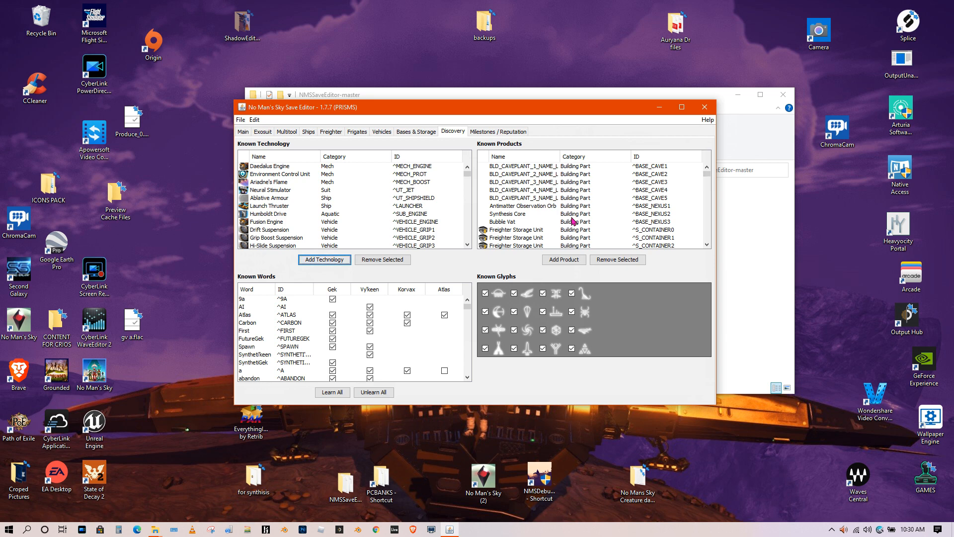
- Add all available products to the Known Products list in the discovery data
click(600, 199)
key(ctrl+a)
click(564, 260)
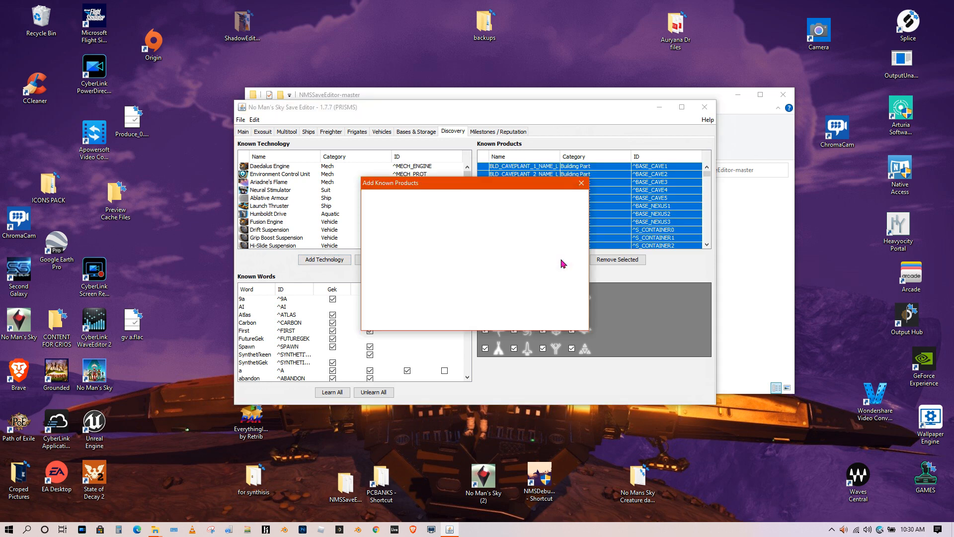
click(469, 255)
key(ctrl+a)
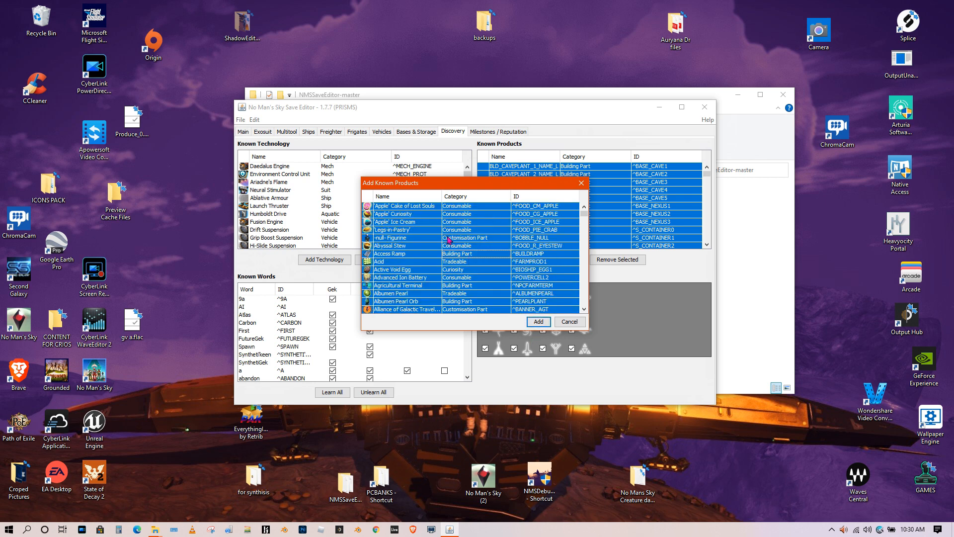
click(529, 322)
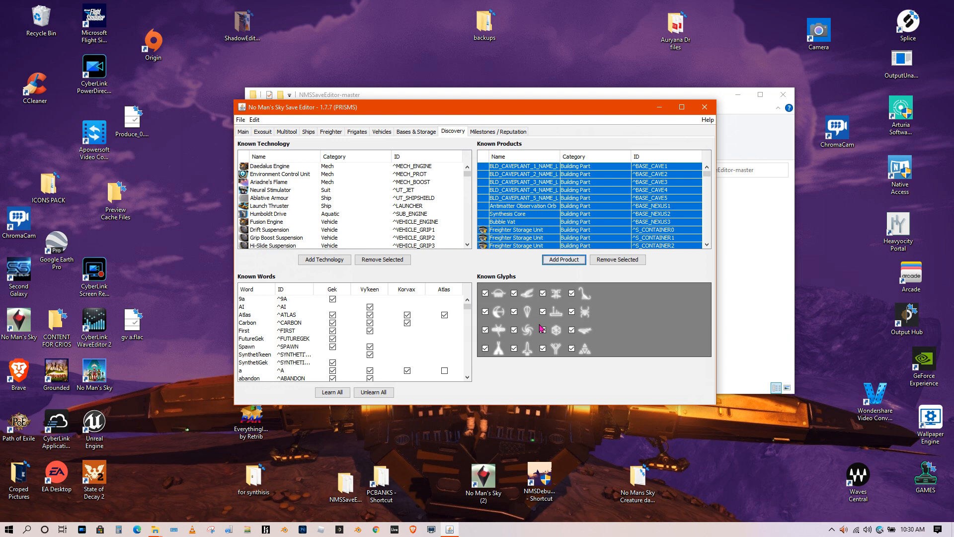
- Mark all words in the Known Words list as learned
click(332, 392)
scroll(328, 322, down, 4)
click(333, 392)
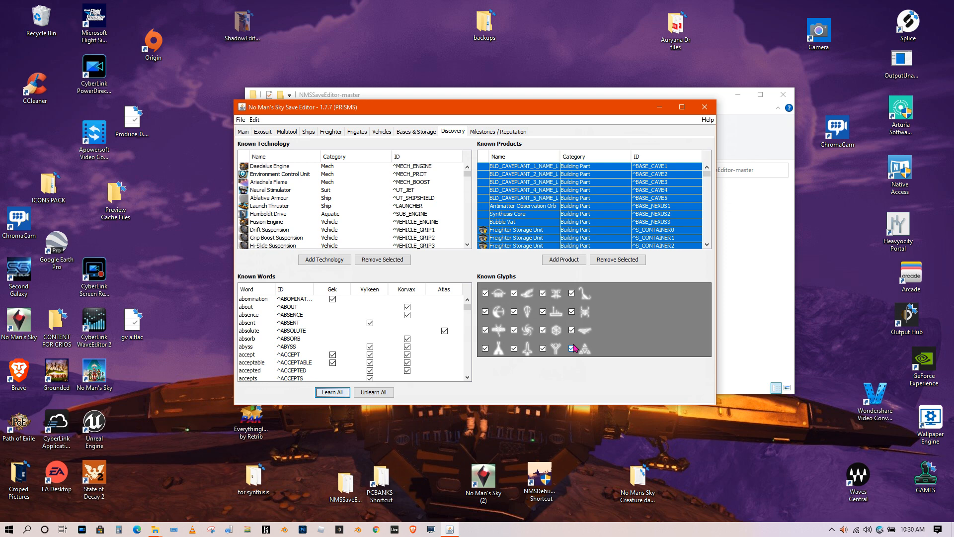
- Display the save's milestones, kills and reputation statistics
click(506, 133)
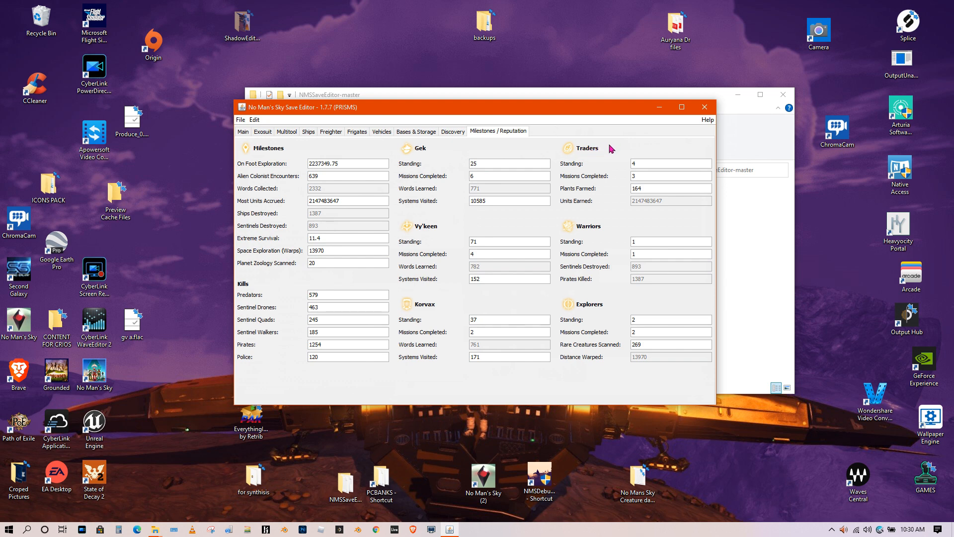
drag(531, 110, 576, 125)
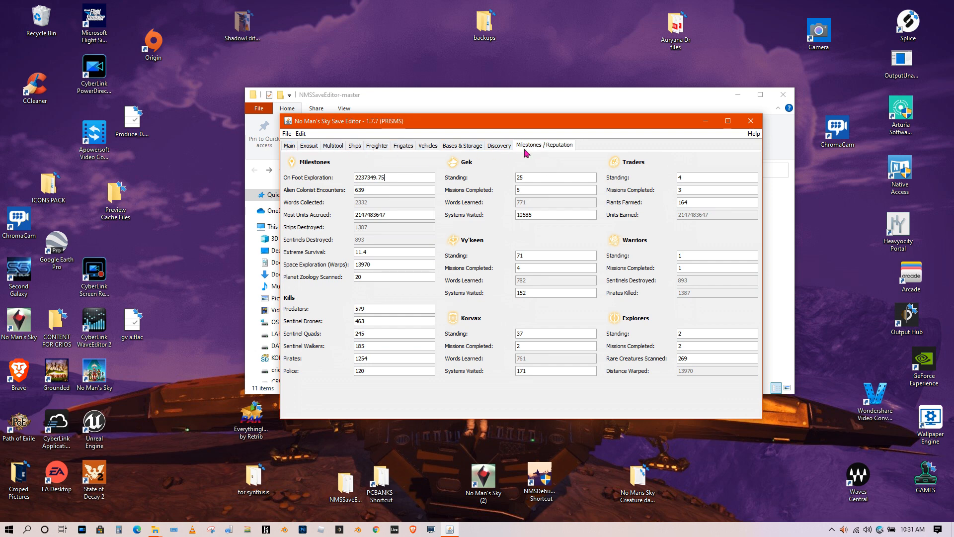
- Look back through the save's sections one by one, from Discovery to the main file details
click(502, 146)
click(465, 146)
click(430, 147)
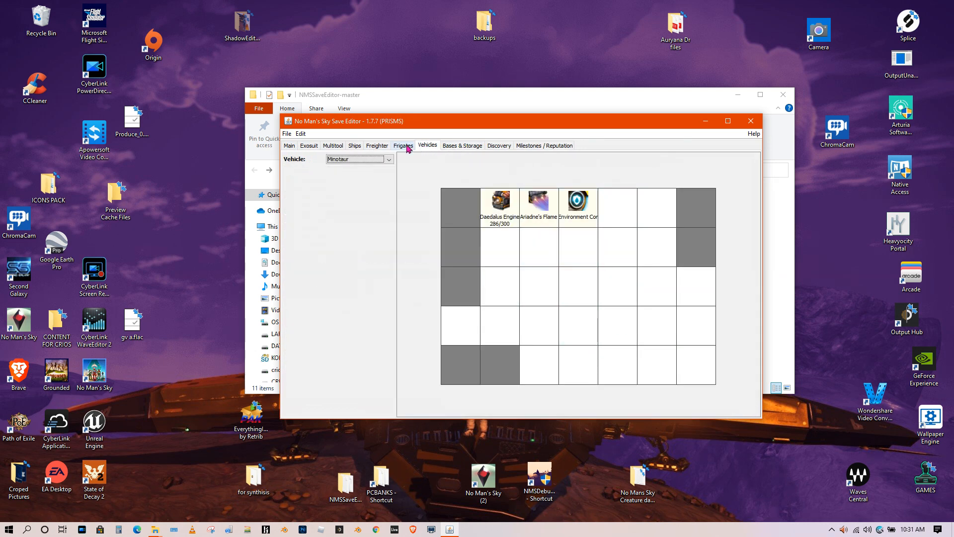
click(402, 147)
click(377, 147)
click(353, 149)
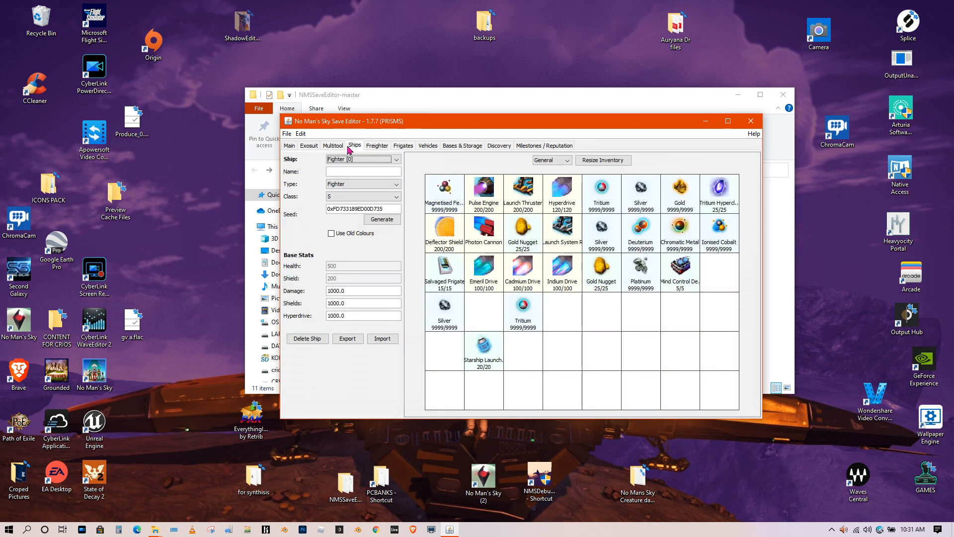
click(333, 150)
click(304, 150)
click(288, 146)
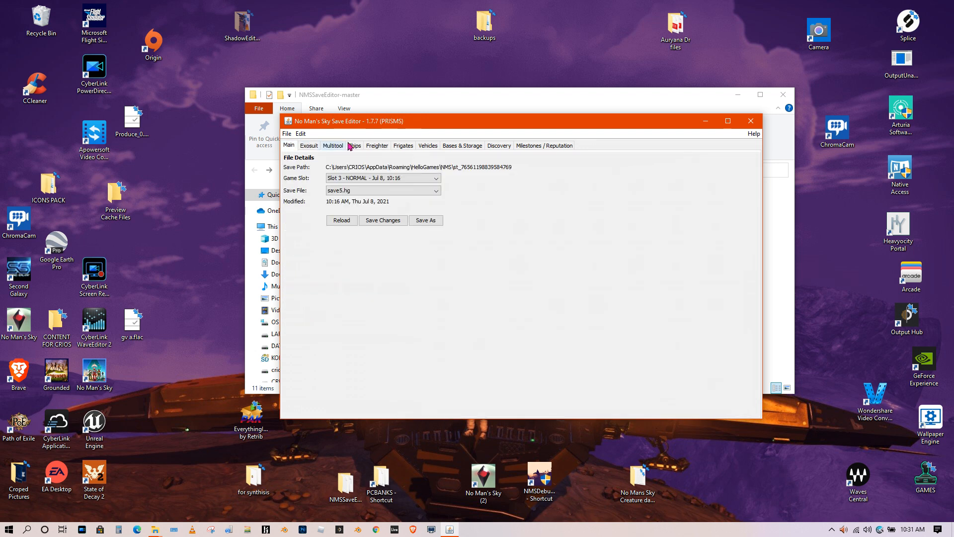
- Open the save's raw JSON and expand PlayerStateData, looking briefly at its Pets entries
mouse_move(519, 125)
mouse_down()
mouse_move(482, 102)
mouse_move(514, 94)
mouse_move(531, 103)
mouse_move(531, 117)
mouse_up()
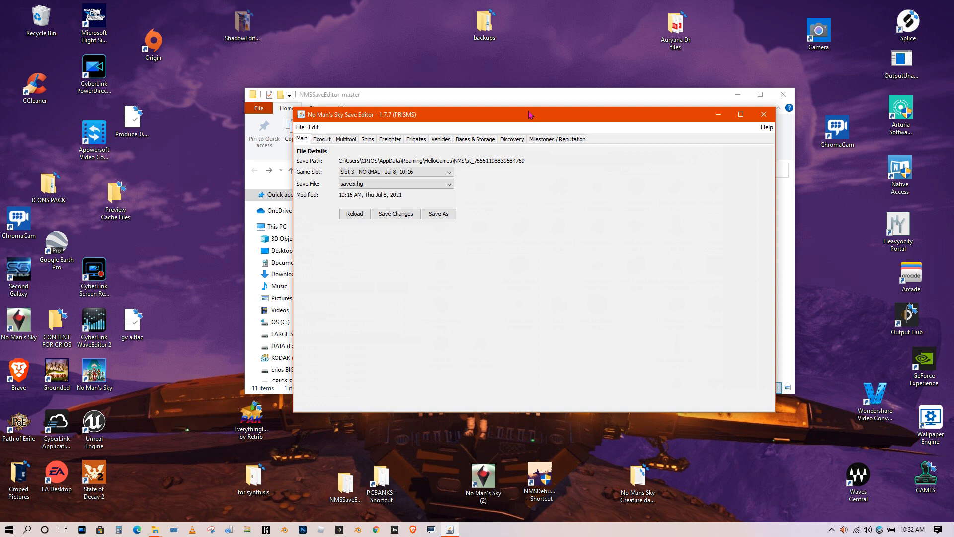
drag(533, 106, 553, 55)
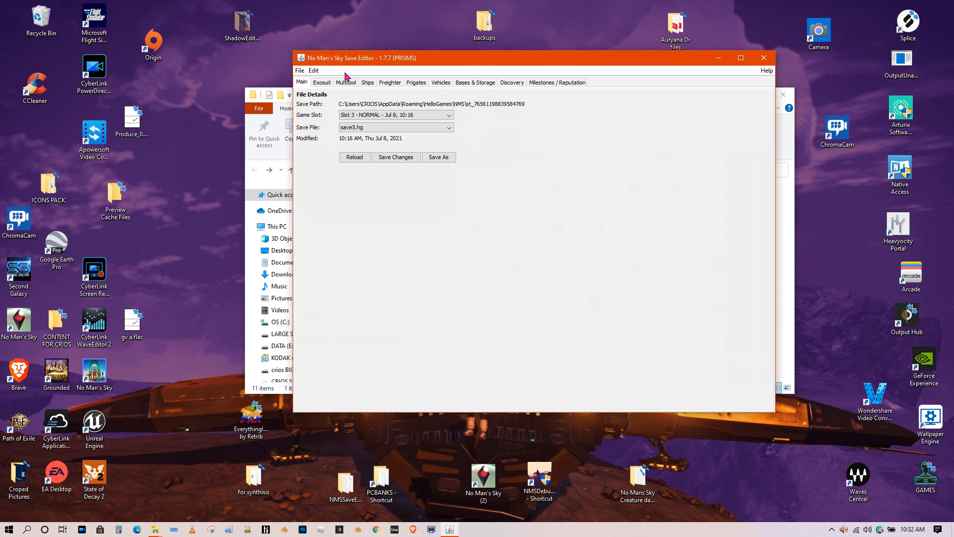
click(313, 71)
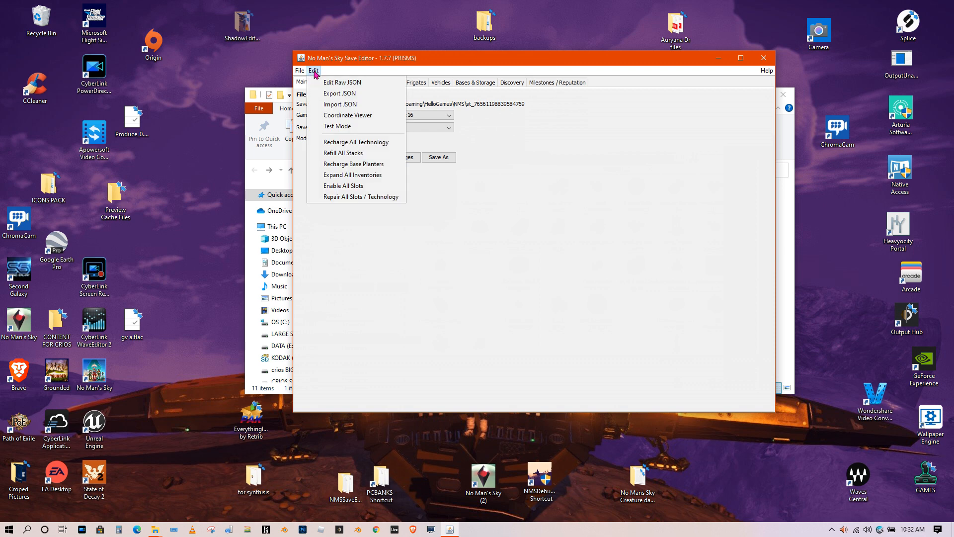
click(363, 86)
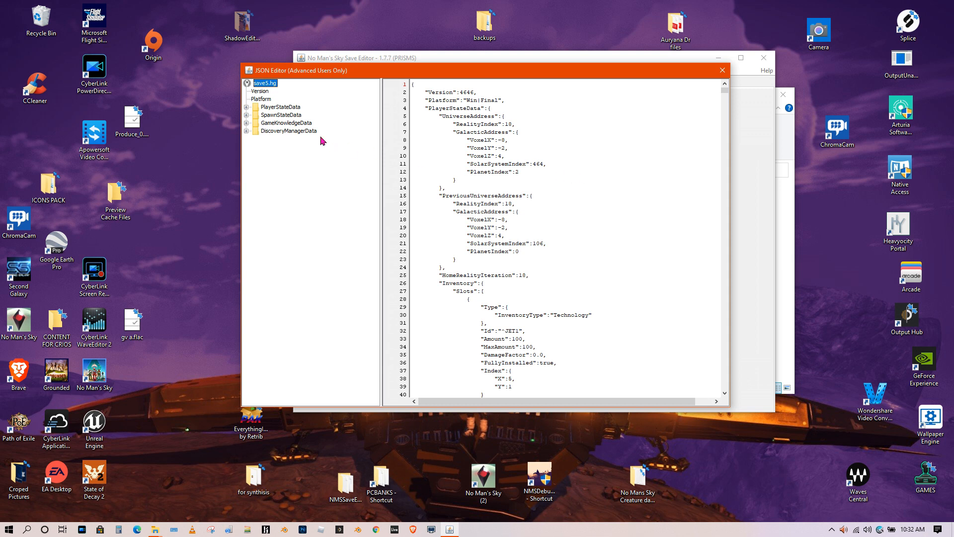
click(246, 108)
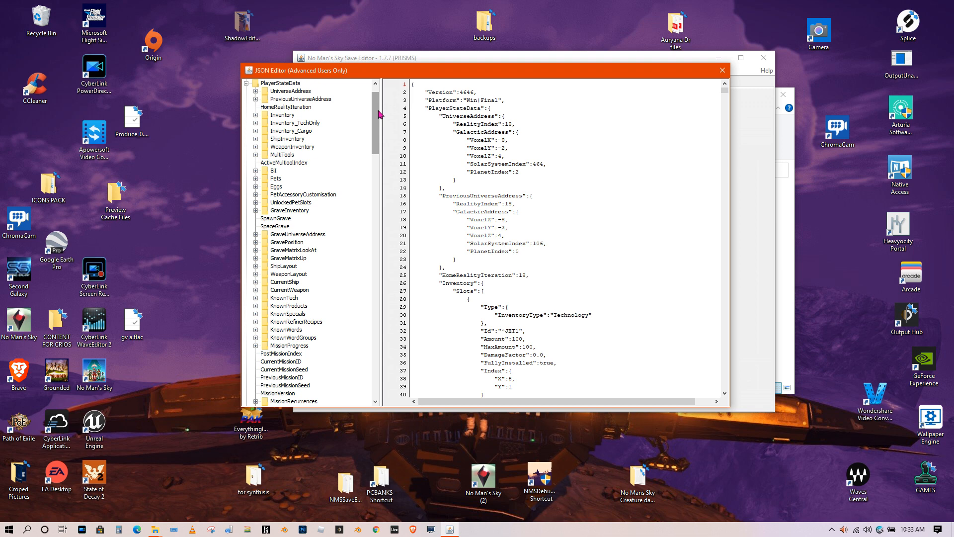
click(255, 178)
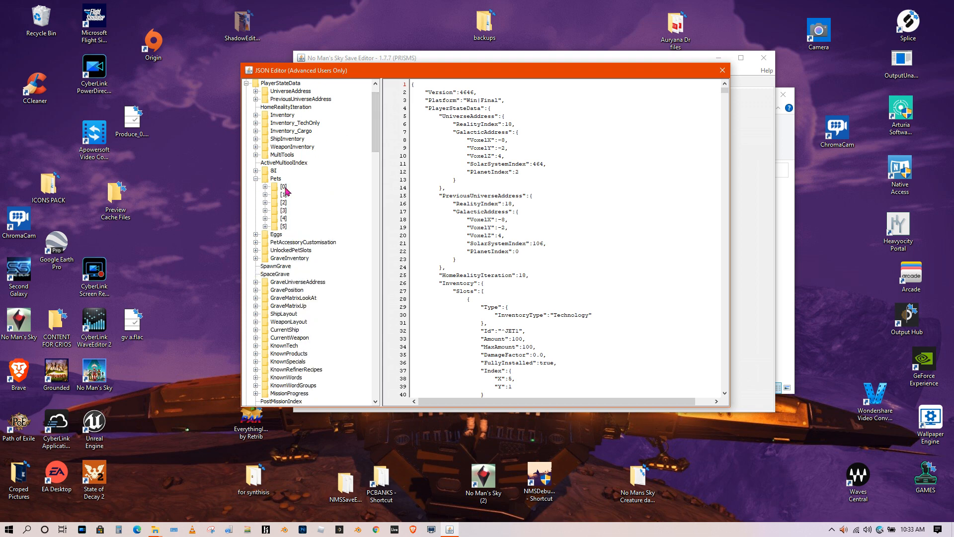
click(256, 179)
- Look through the PlayerStateData tree and examine the entries under PersistentPlayerBases
drag(374, 125, 380, 382)
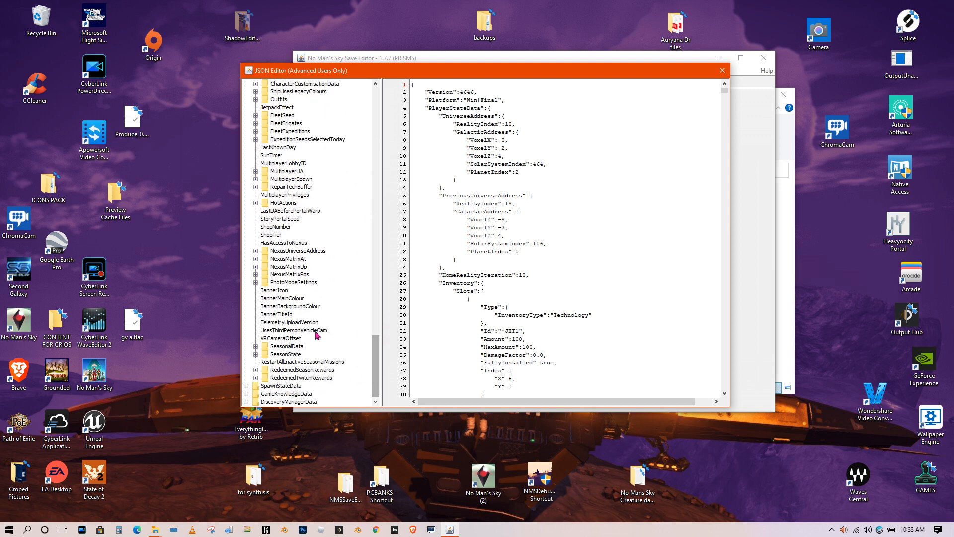
scroll(318, 335, up, 2)
scroll(318, 334, up, 3)
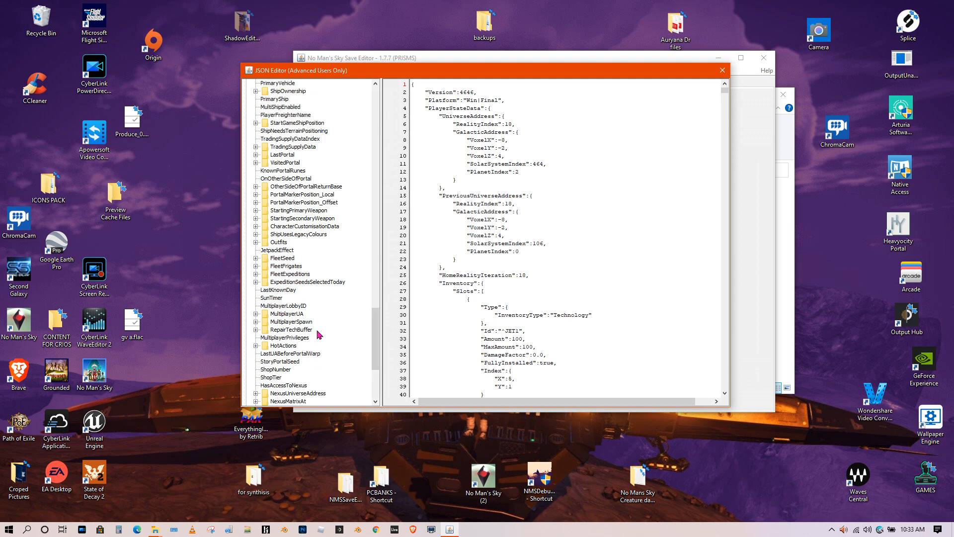
scroll(318, 334, up, 13)
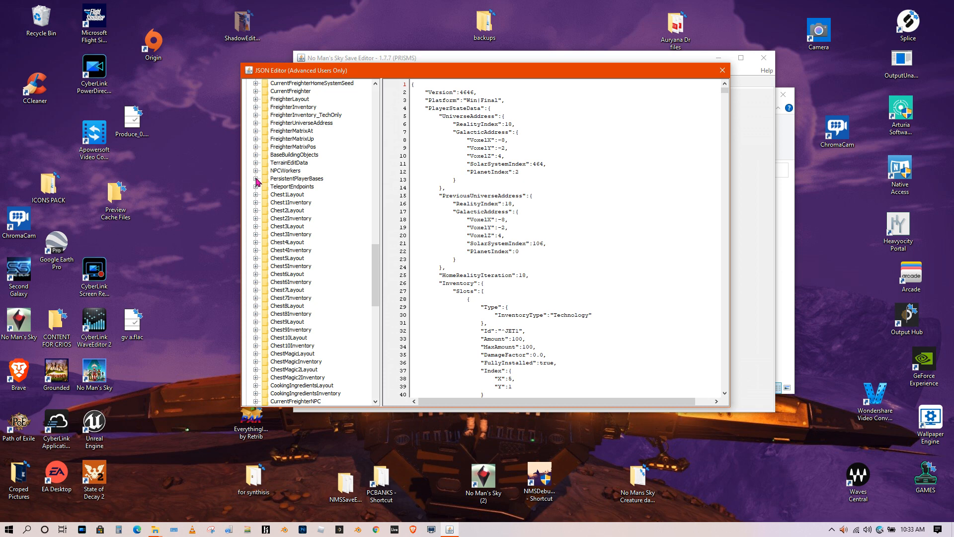
click(256, 178)
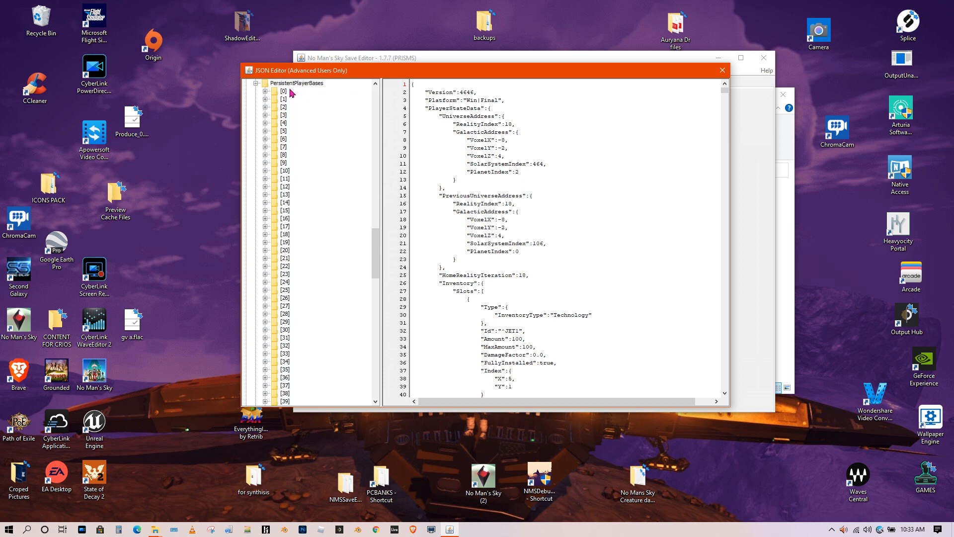
drag(378, 250, 384, 324)
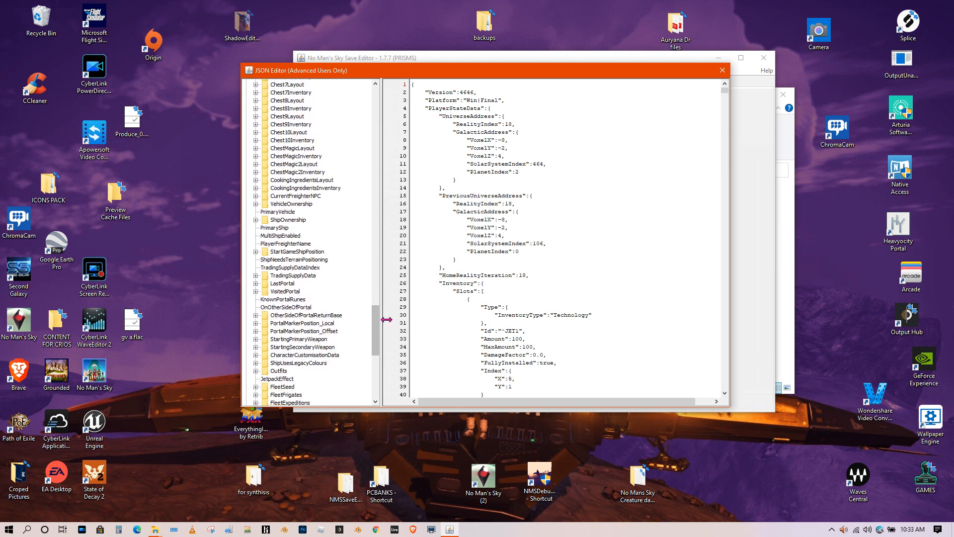
- Expand ShipOwnership and view the JSON data of ship entries [0] to [5] in turn
click(256, 220)
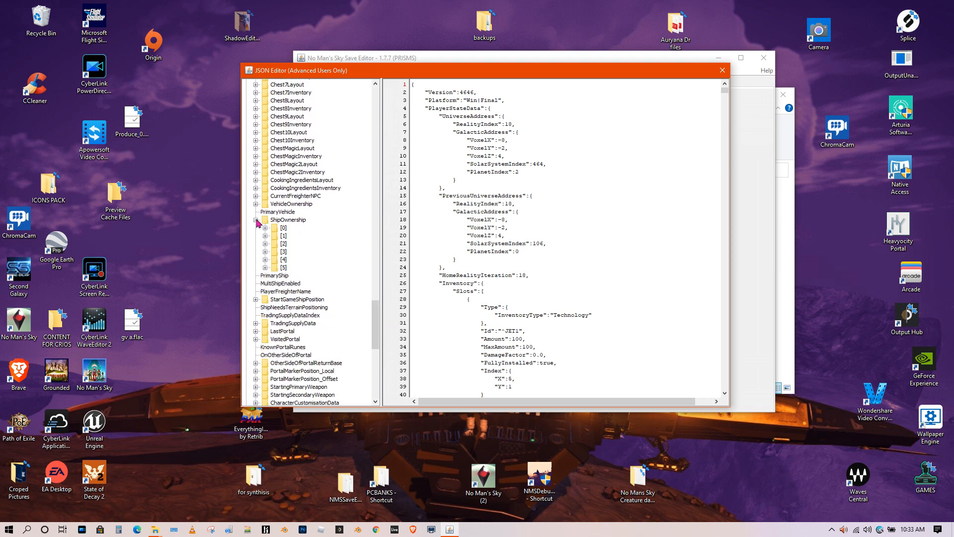
click(283, 228)
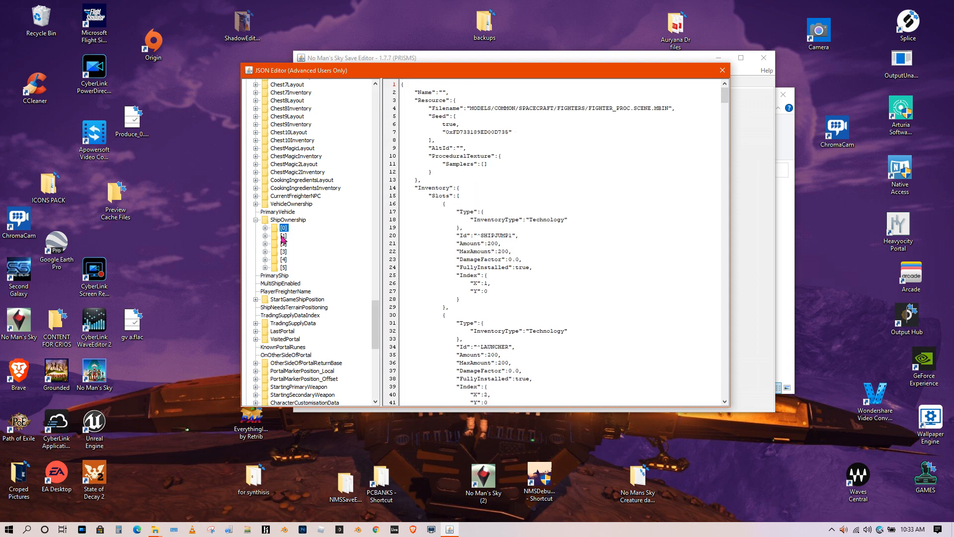
click(283, 236)
click(284, 245)
click(284, 252)
click(284, 261)
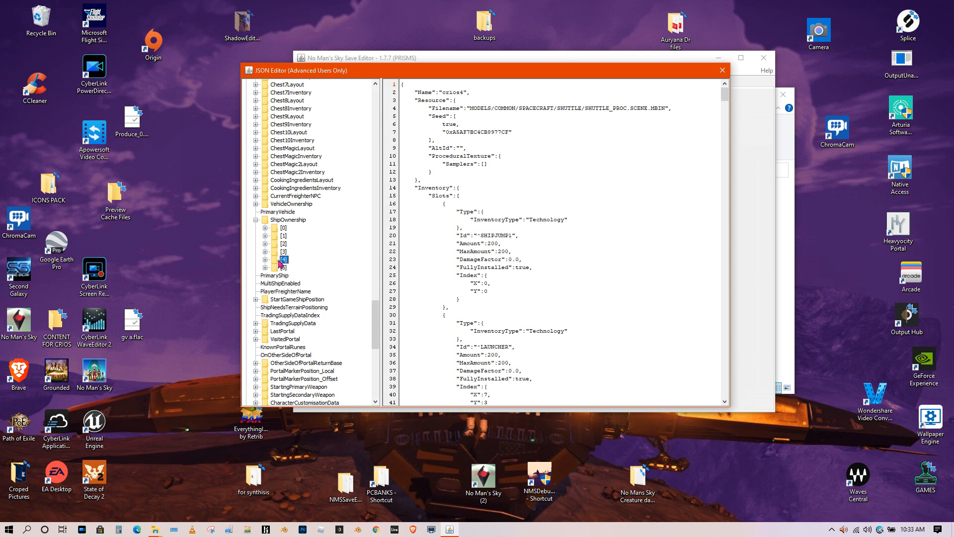
click(284, 268)
- Delete the Filename line from the Resource block of ship entry [0]
click(283, 228)
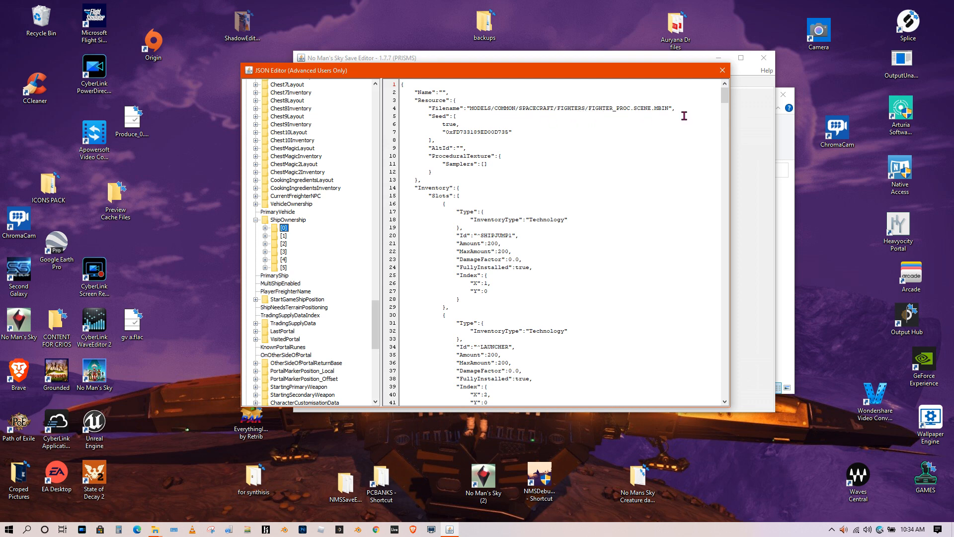
click(431, 109)
key(shift+End)
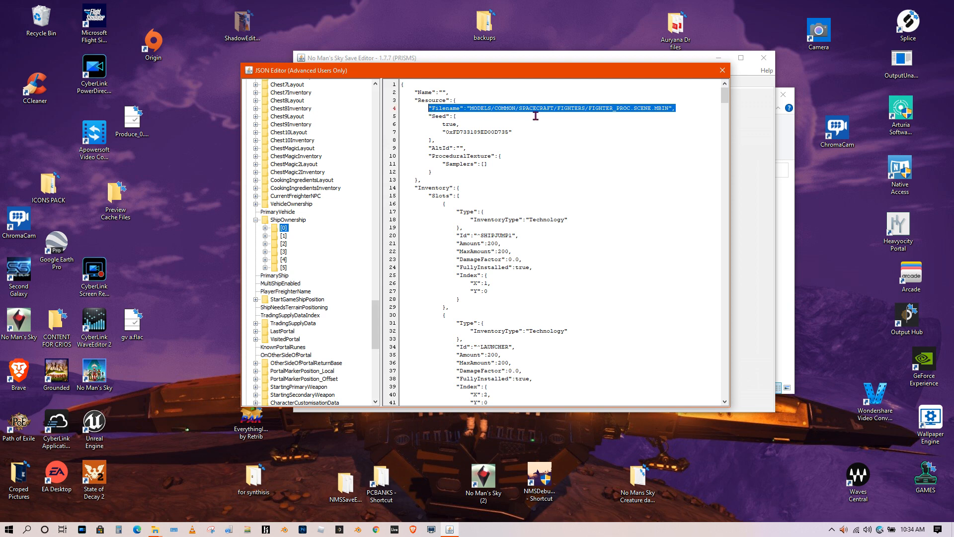
key(Delete)
- Copy the Filename line from the Golden Vector text file in the No Mans Sky Creature data Base folder, then close the file and folder
click(638, 492)
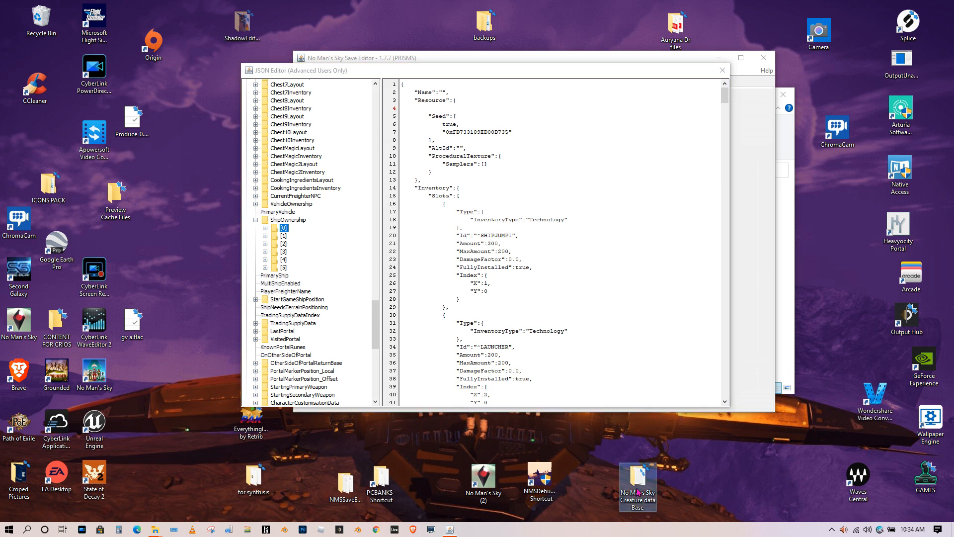
double_click(638, 492)
double_click(619, 221)
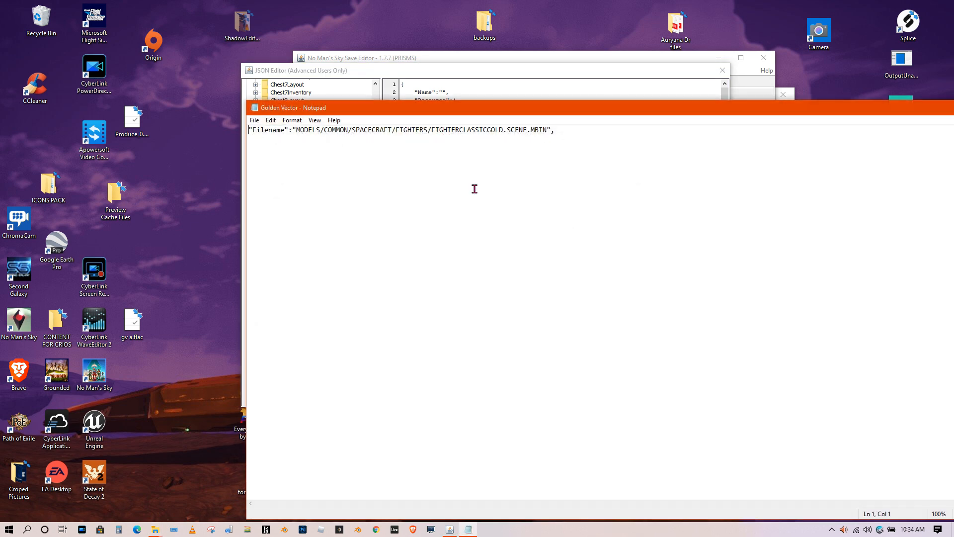
drag(563, 139, 192, 135)
key(ctrl+c)
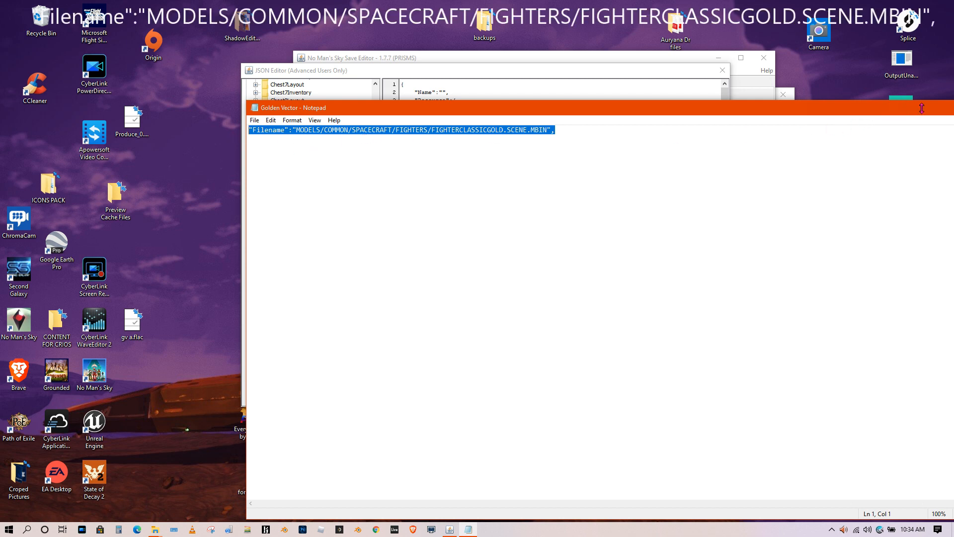
drag(910, 108, 836, 127)
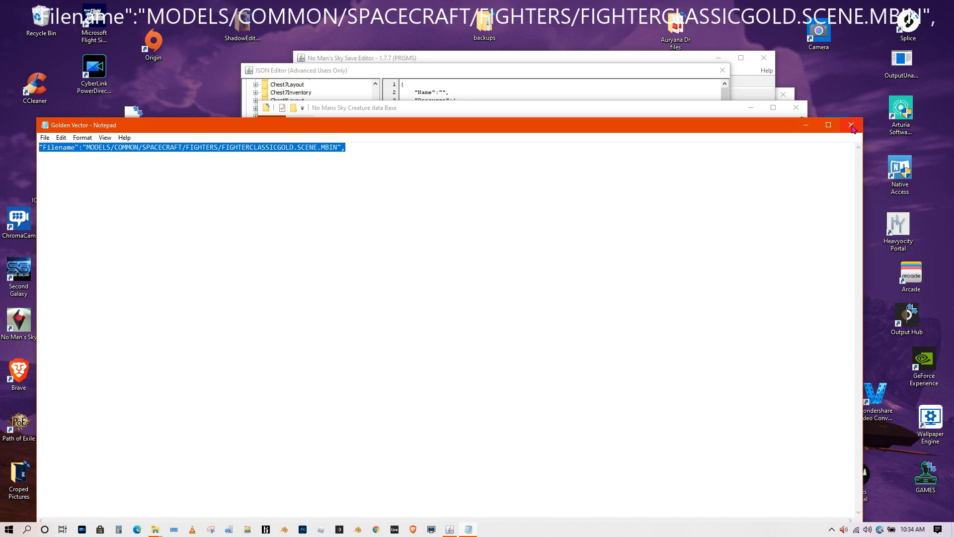
click(851, 125)
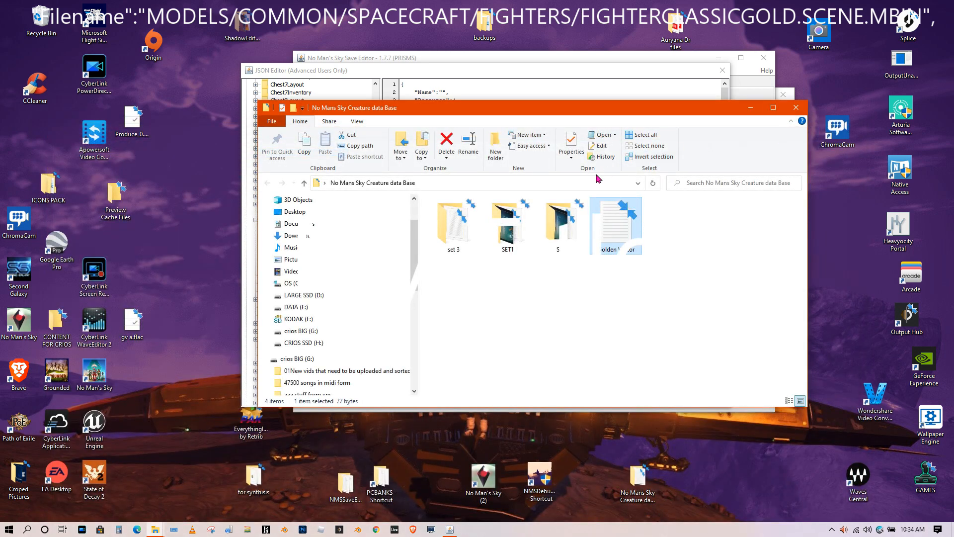
click(796, 108)
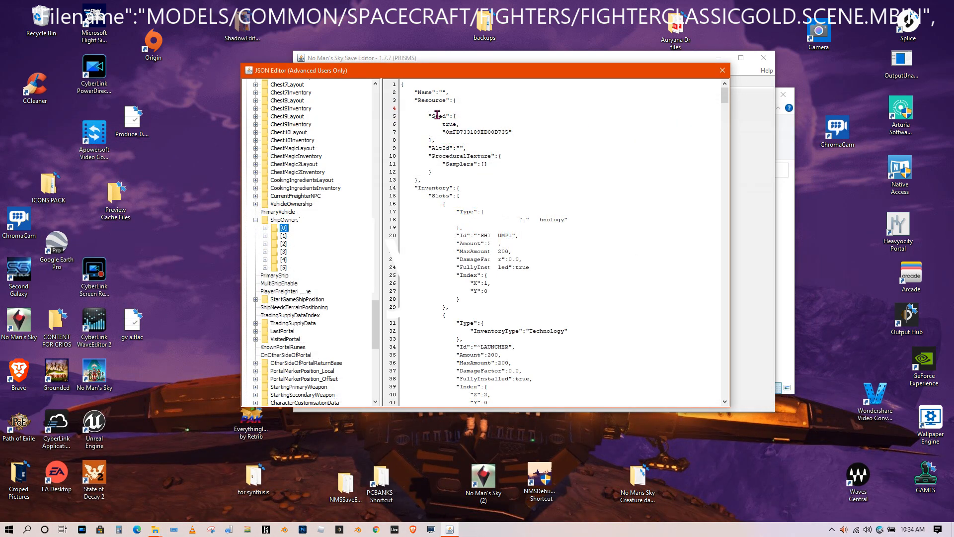
- Paste the FIGHTERCLASSICGOLD.SCENE.MBIN Filename line into ship entry [0]'s Resource block and apply the change to the save file
key(ctrl+v)
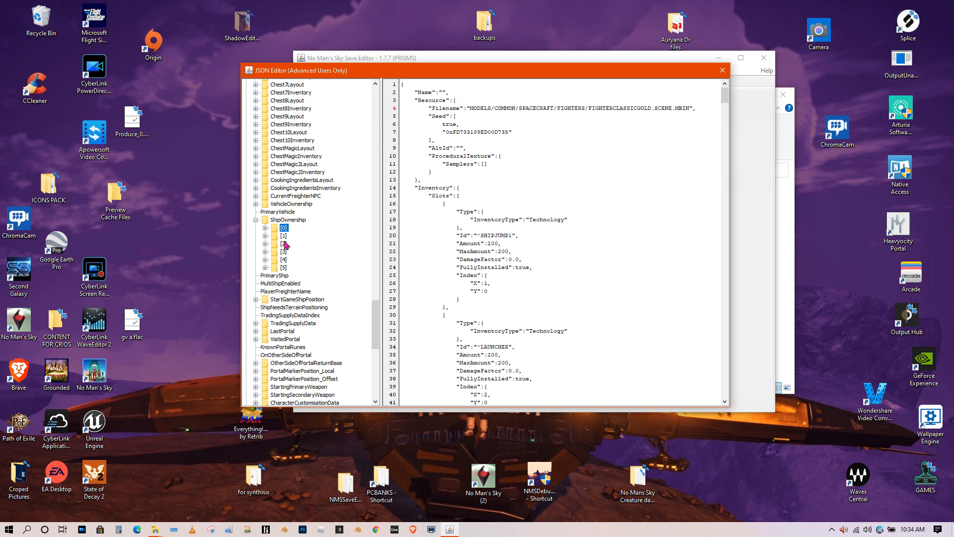
click(283, 235)
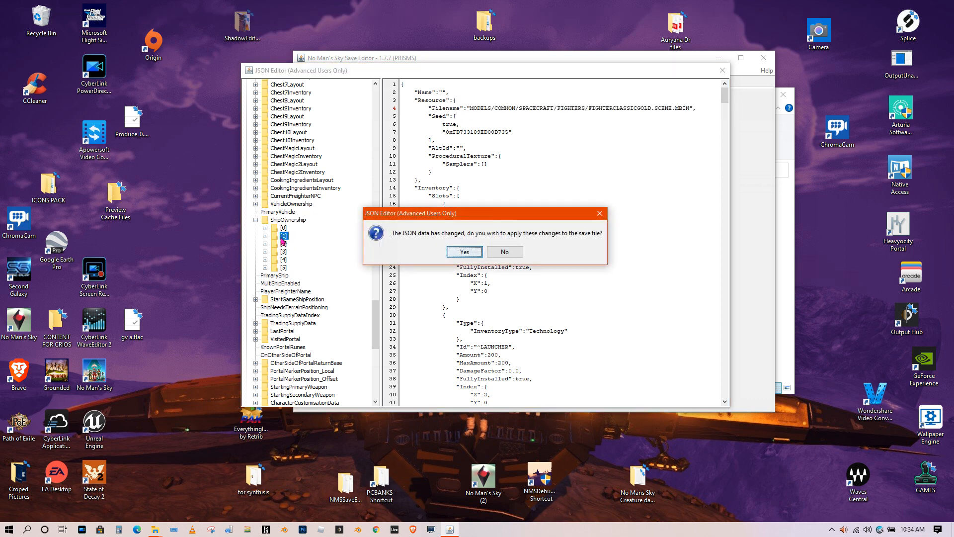
click(464, 252)
- Close the JSON editor and exit the save editor, saving the data before closing
click(726, 71)
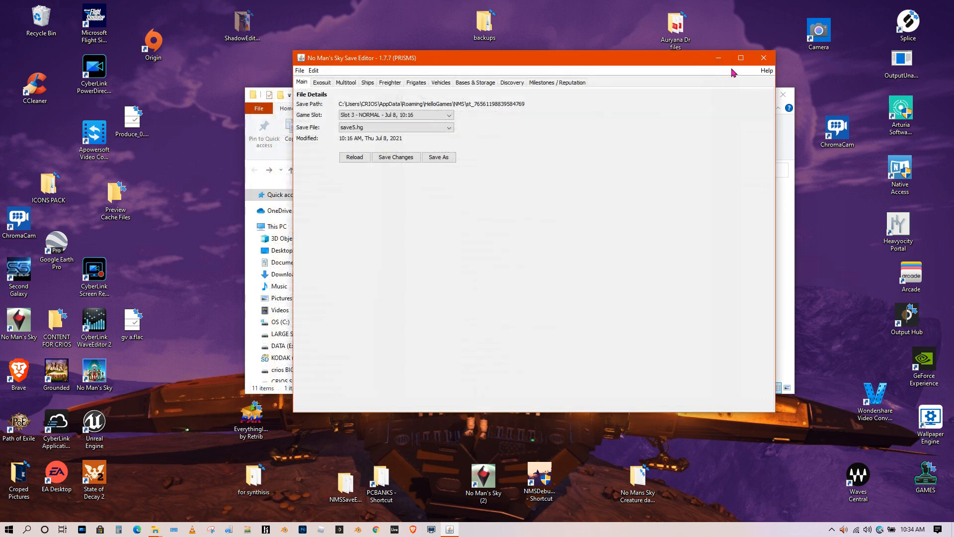
click(765, 58)
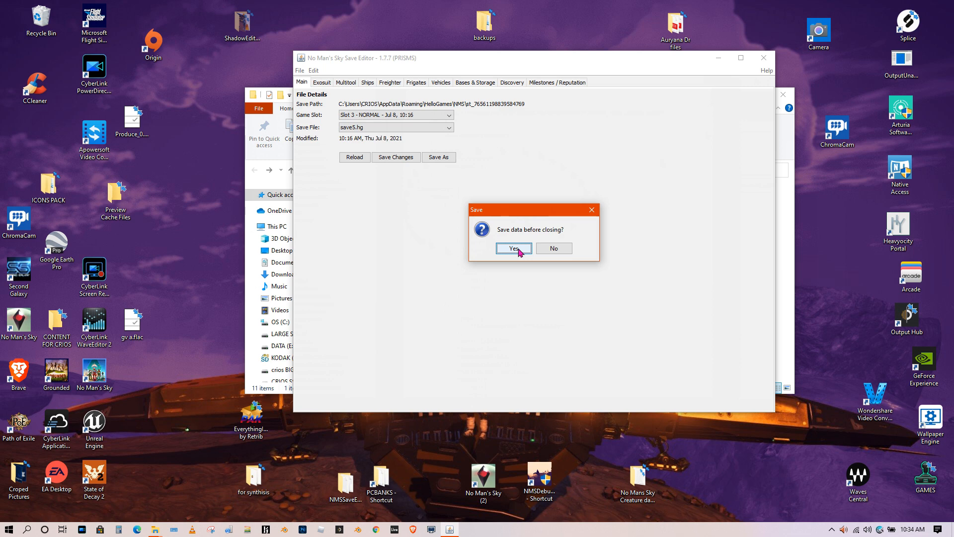
click(514, 248)
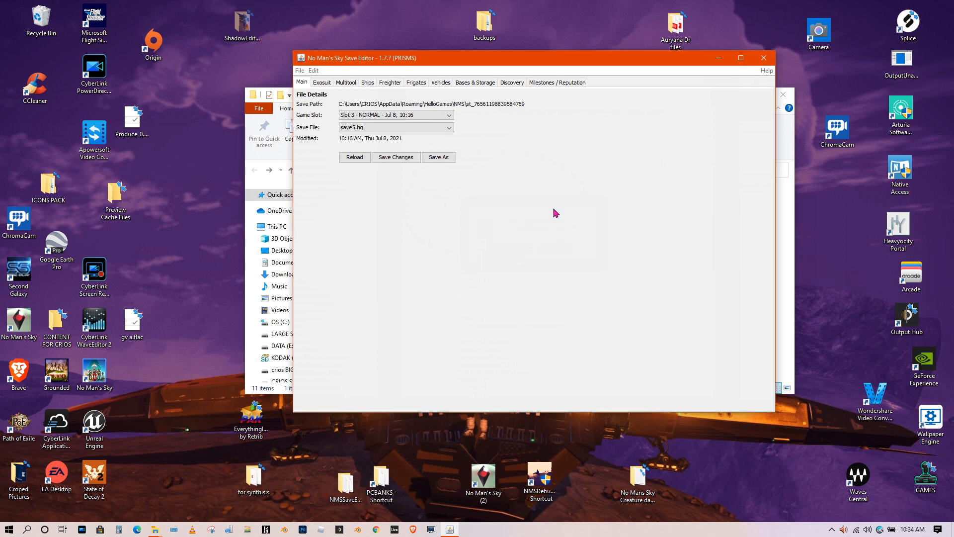
click(766, 60)
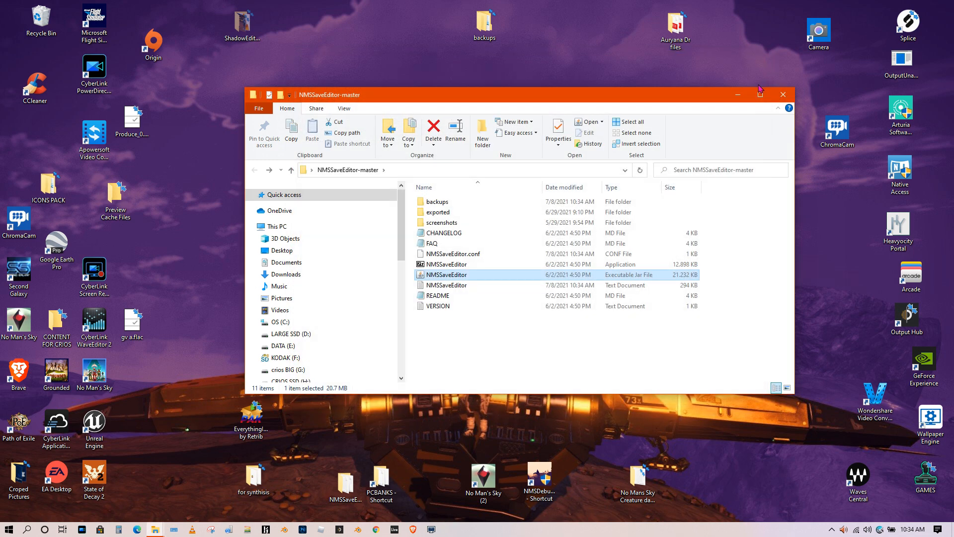